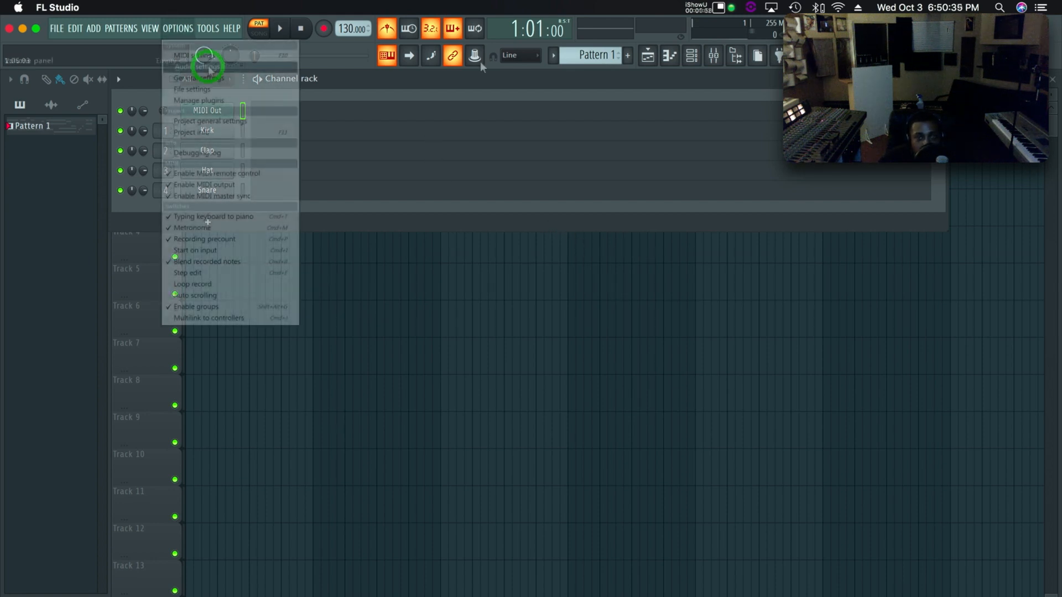
Step: Look through the audio and general settings and bring up the MIDI input/output device settings
click(206, 66)
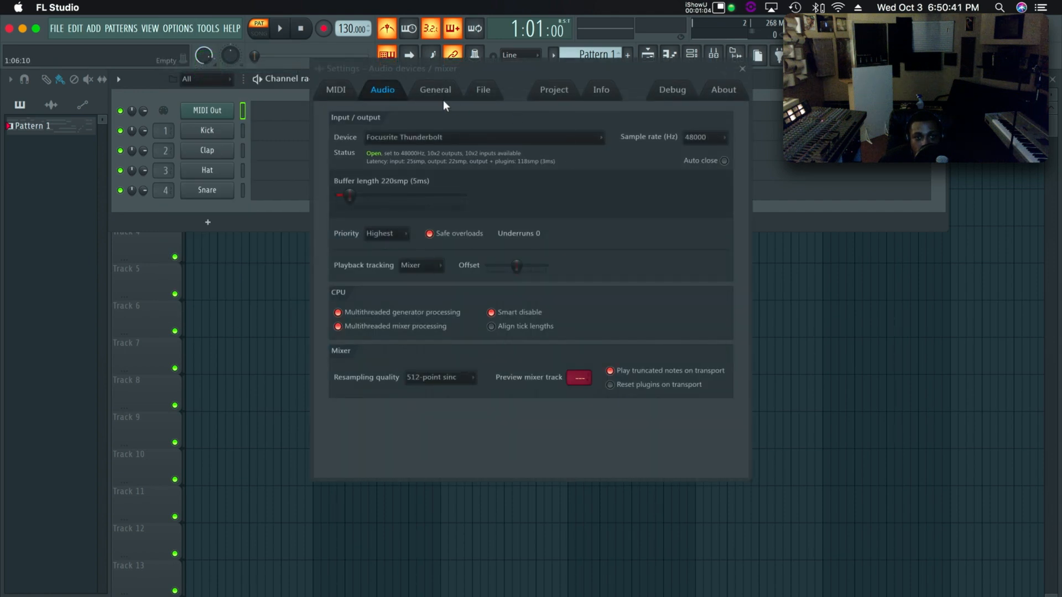
click(432, 92)
click(326, 94)
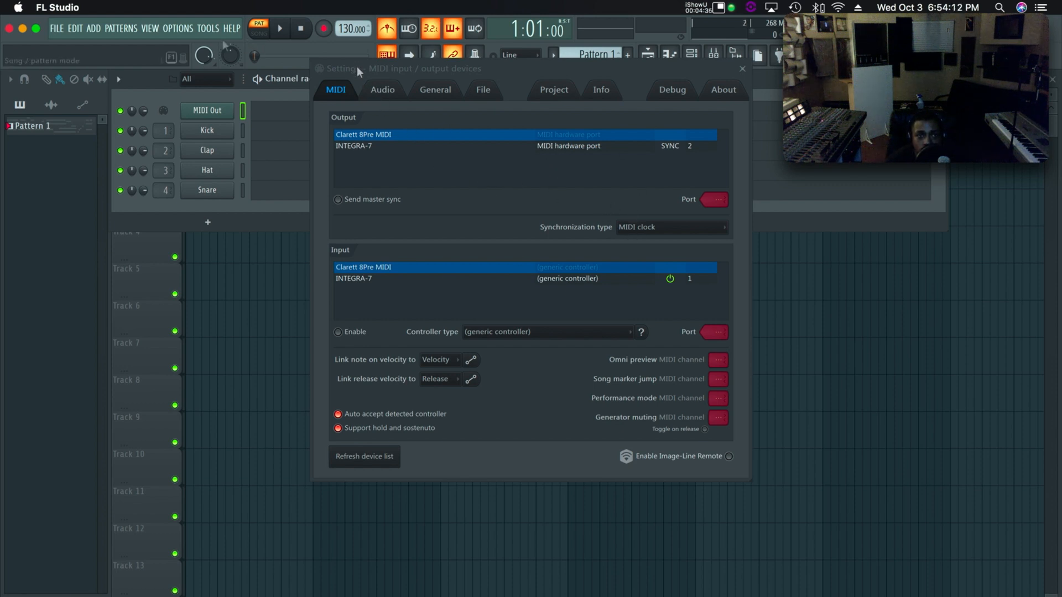
click(184, 34)
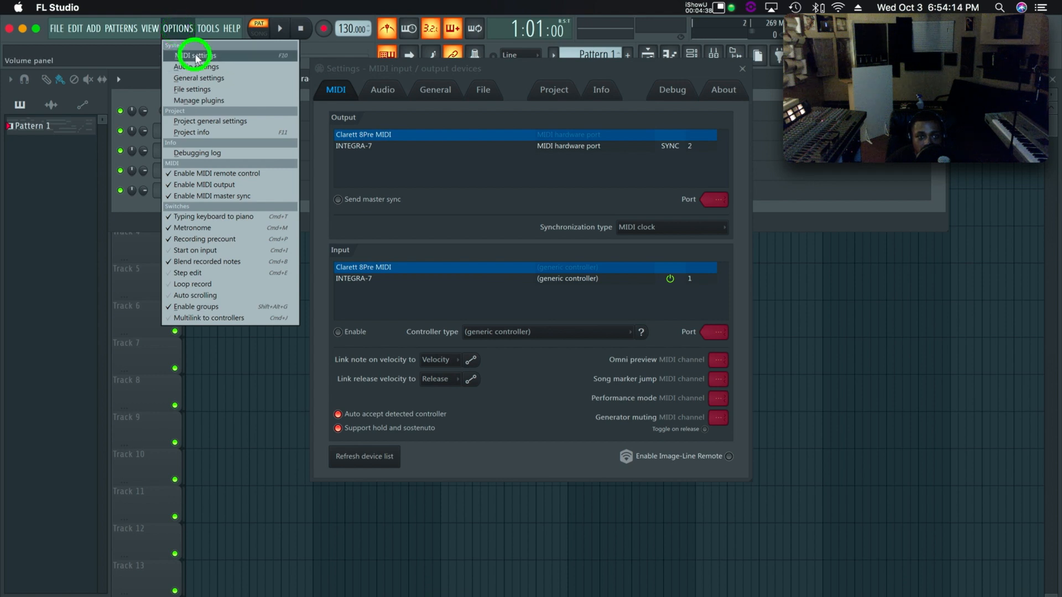
click(195, 56)
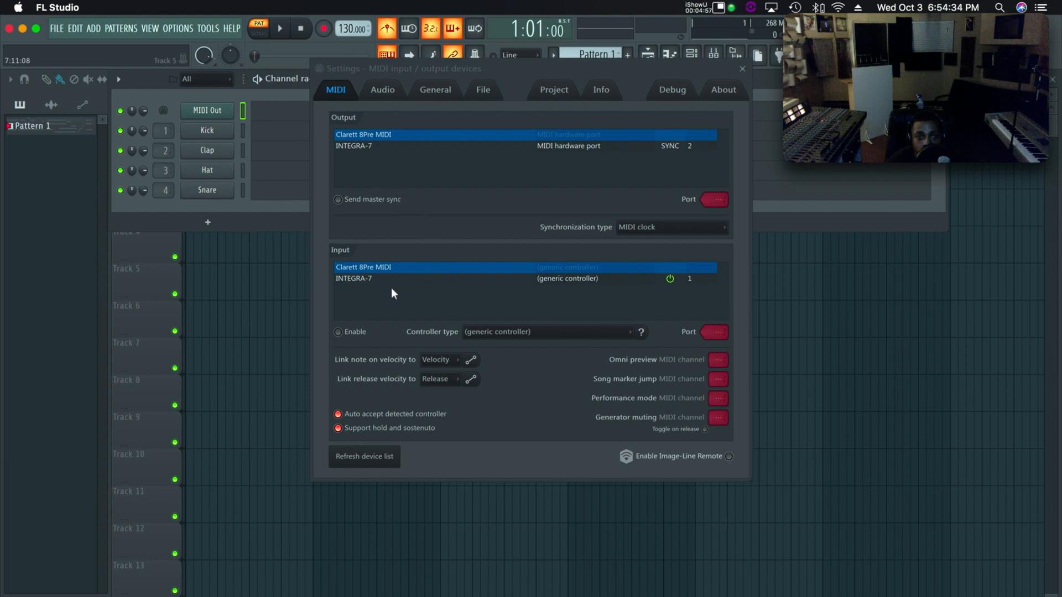
Step: Switch the INTEGRA-7 MIDI input off and on again, leaving it enabled, and select the INTEGRA-7 among the output devices
click(351, 280)
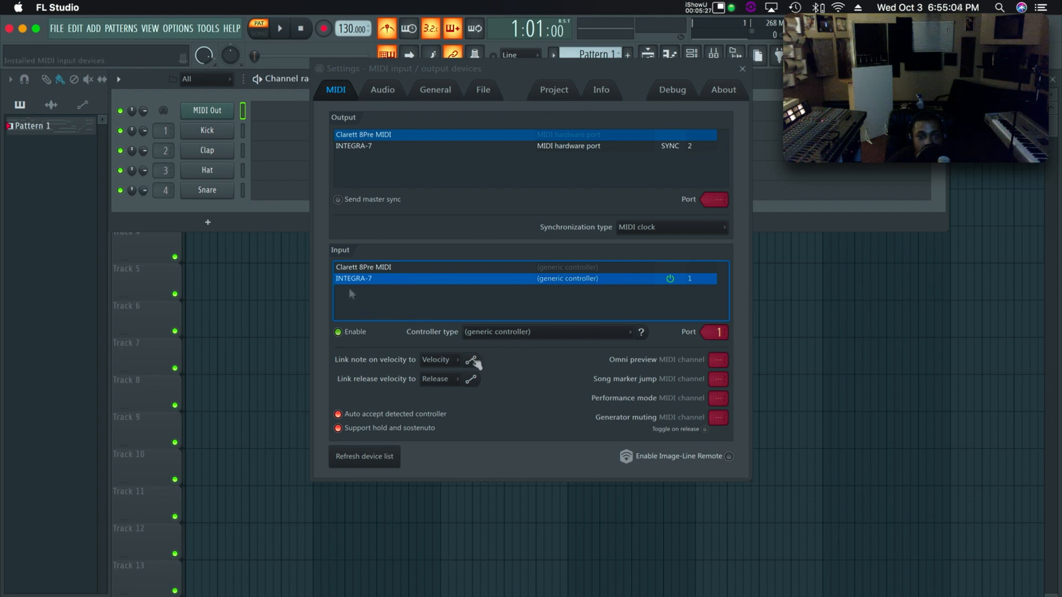
click(338, 332)
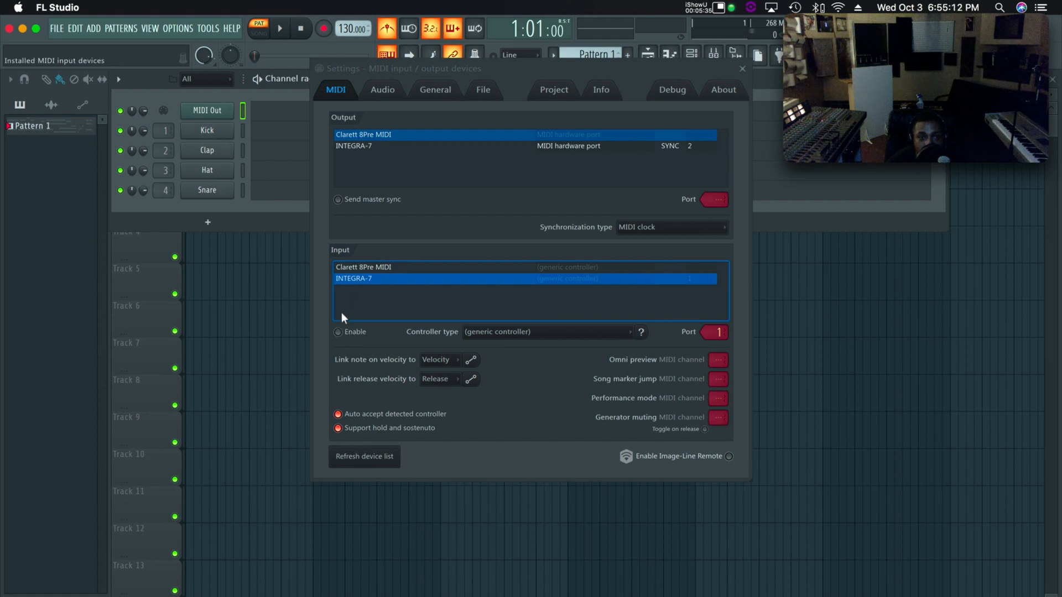
click(338, 331)
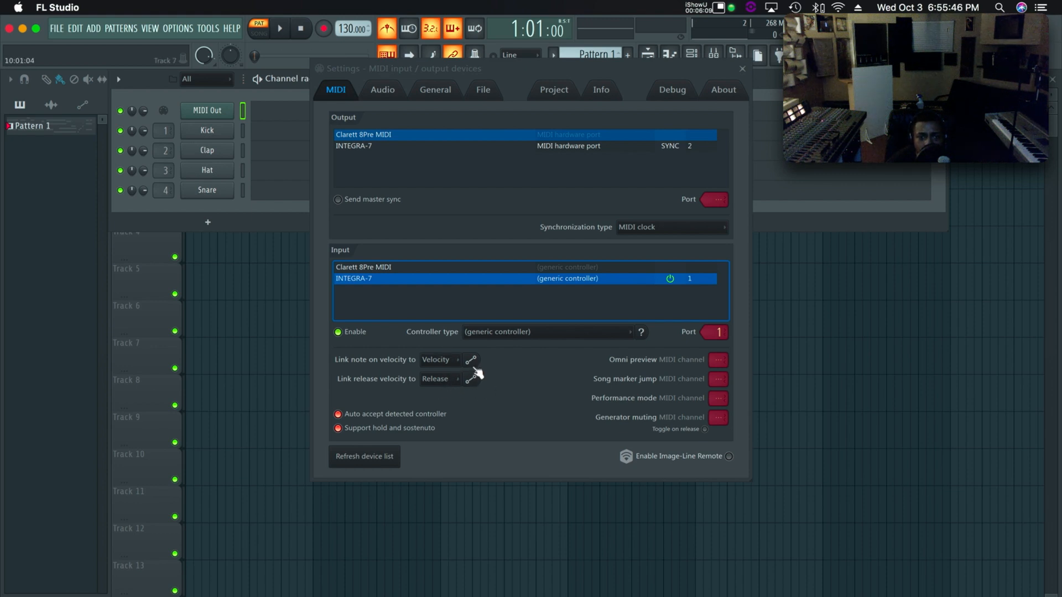
click(451, 360)
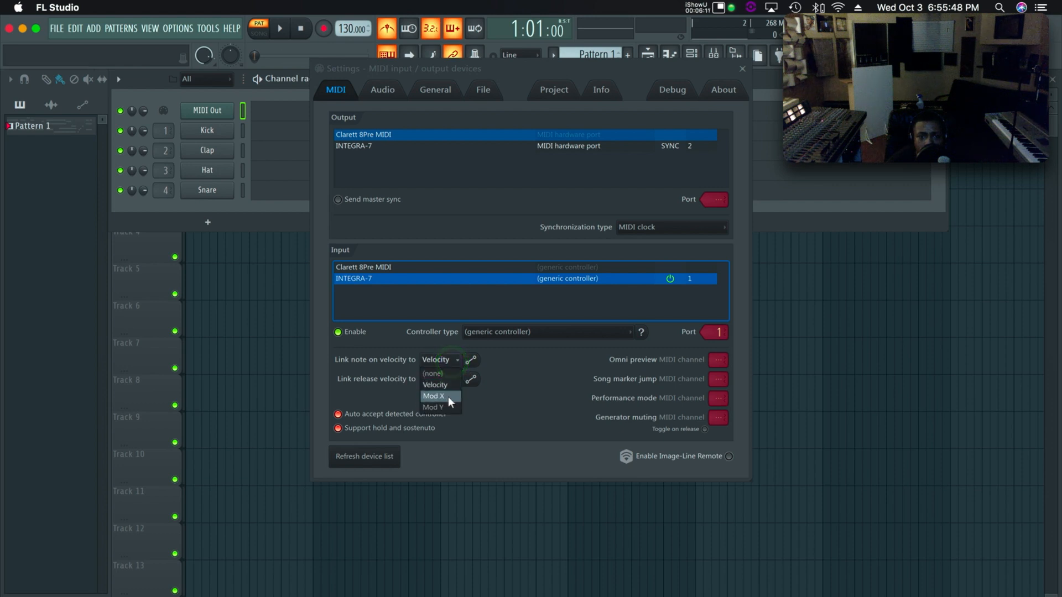
click(498, 372)
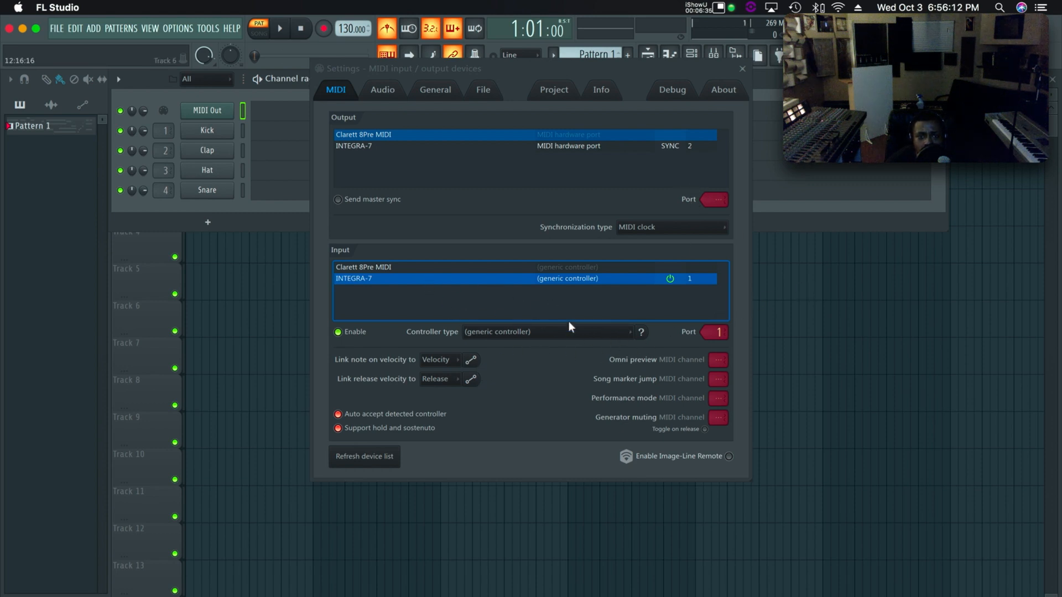
click(357, 147)
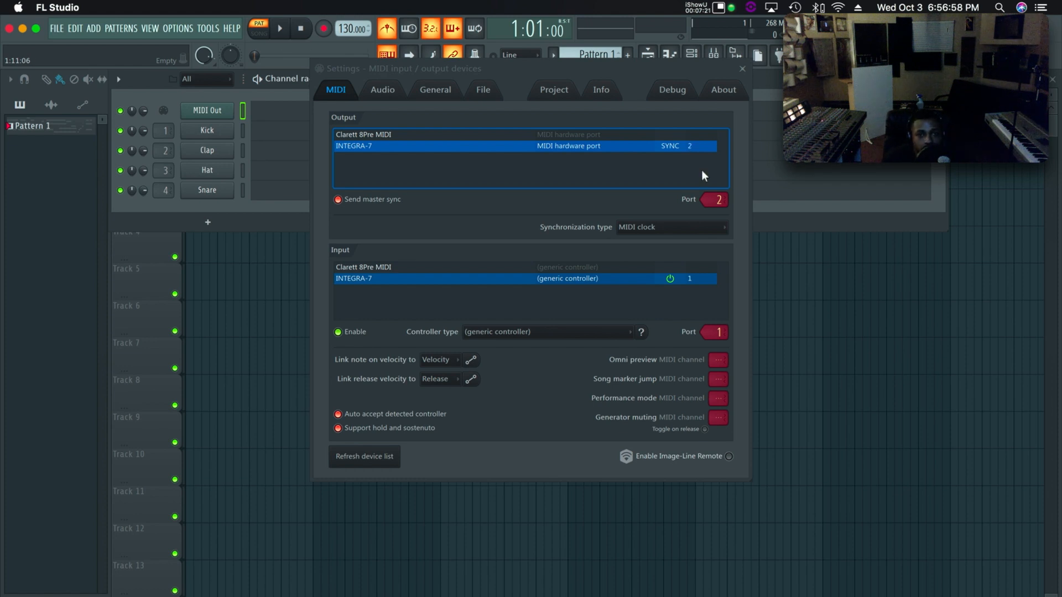
Step: Switch to Audio MIDI Setup, inspect the INTEGRA-7 device in the MIDI Studio, and quit the utility
mouse_move(692, 596)
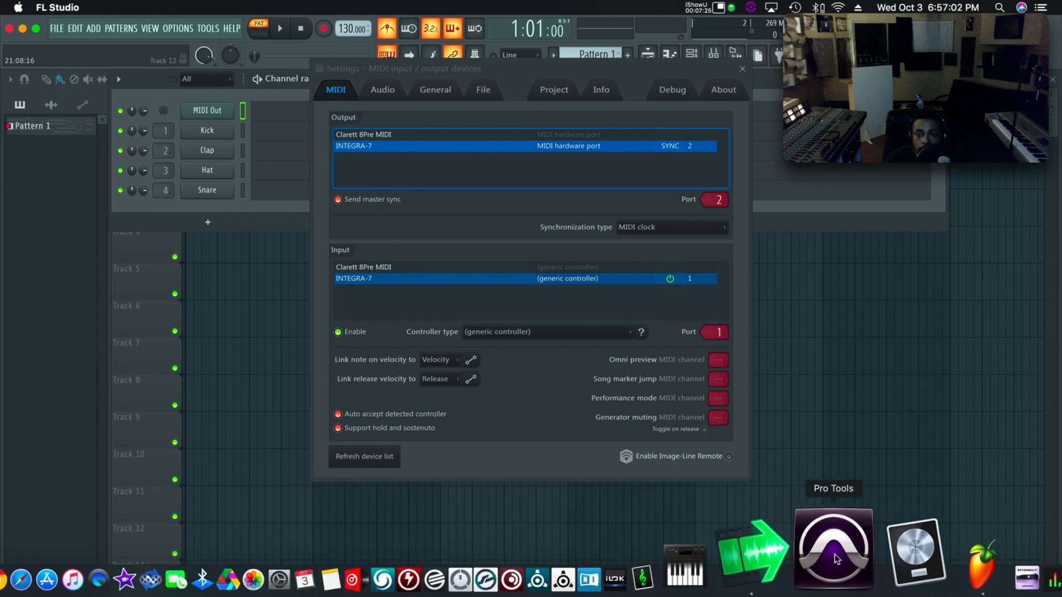
click(775, 548)
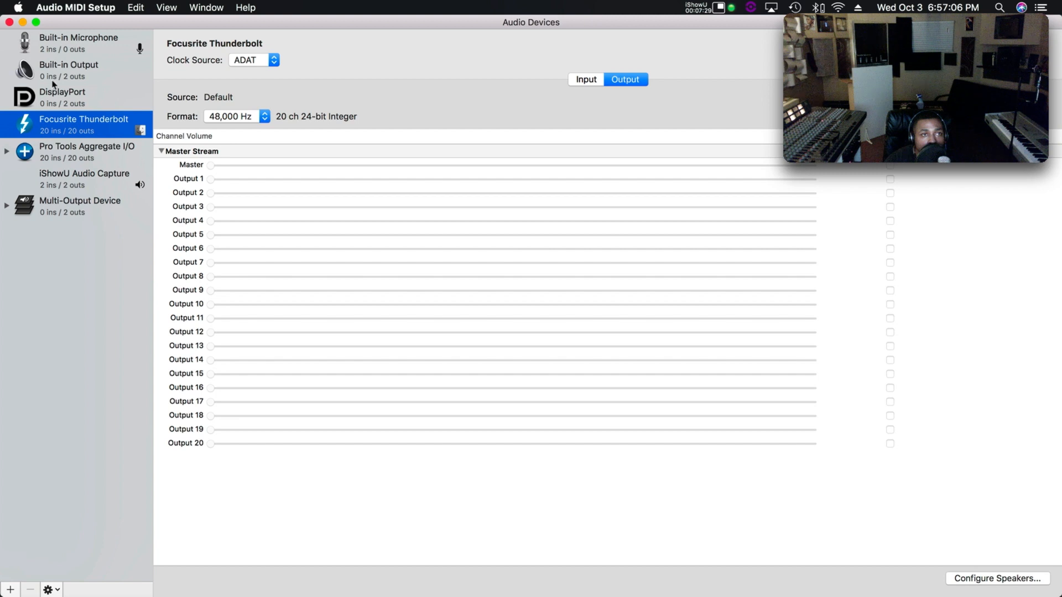
click(127, 9)
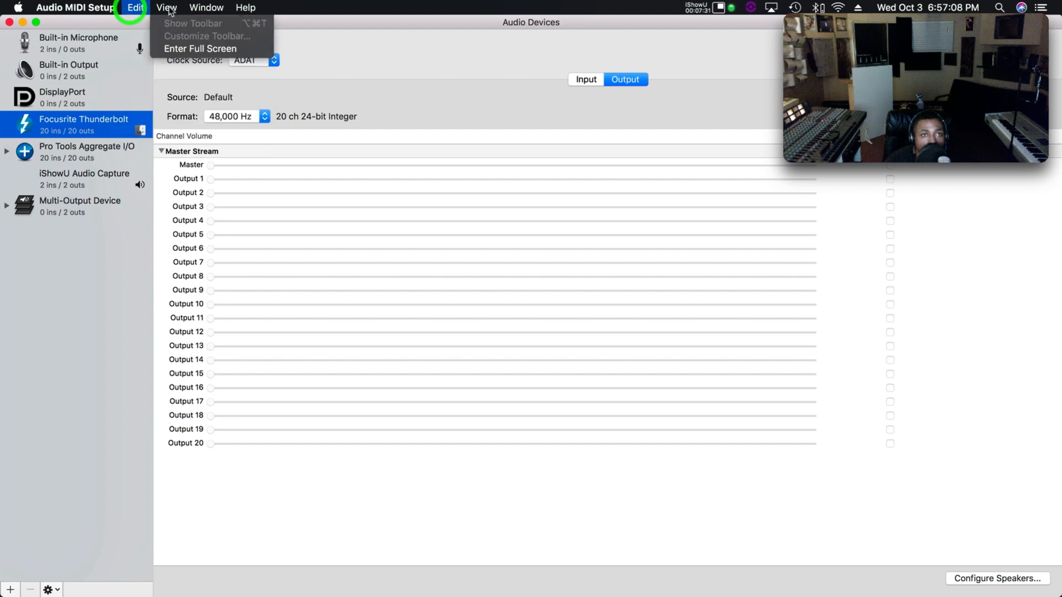
mouse_move(206, 8)
click(228, 39)
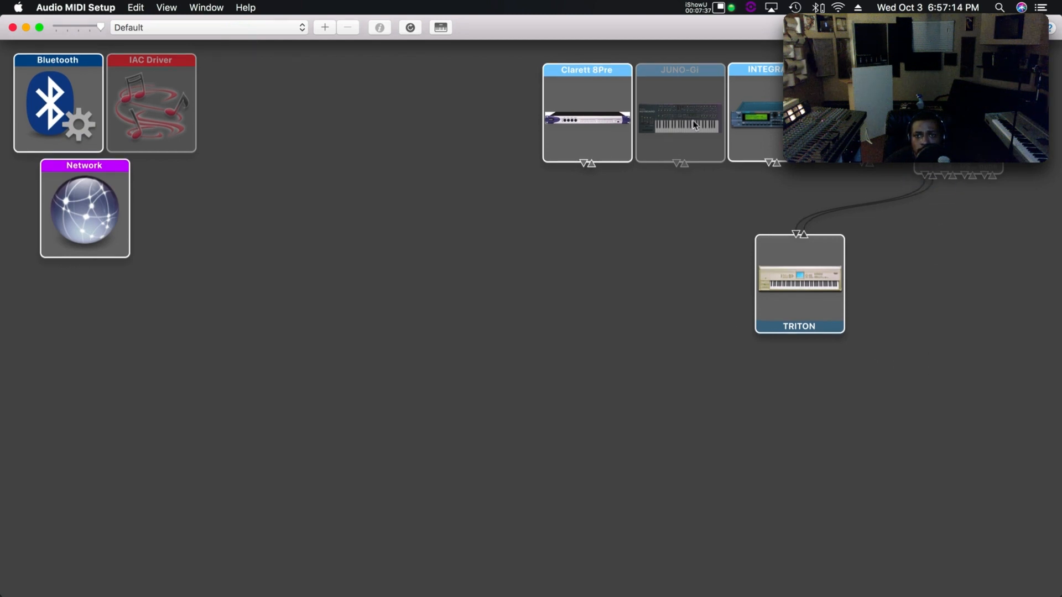
click(761, 118)
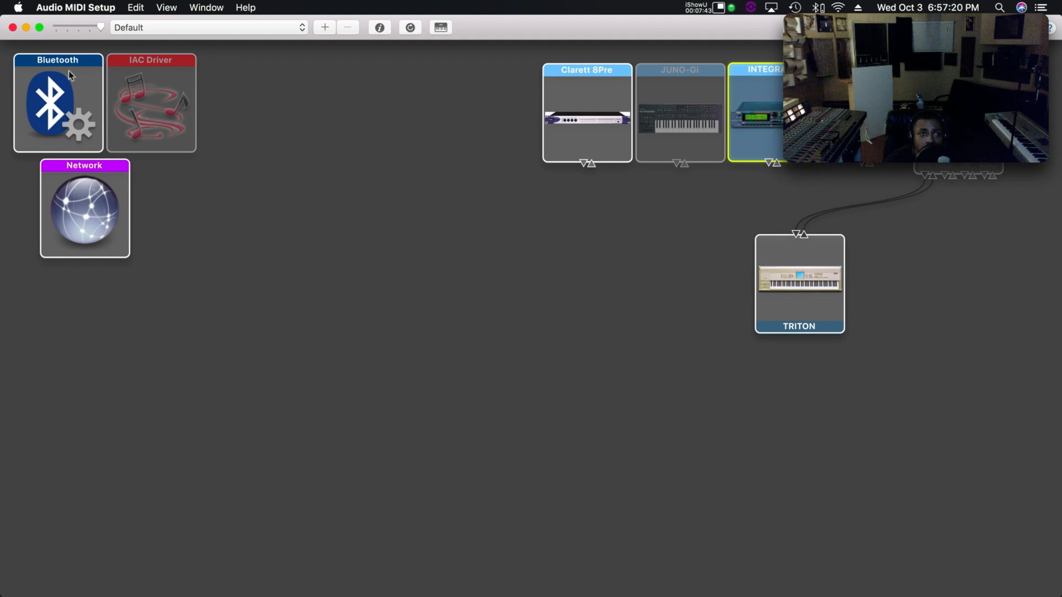
click(78, 8)
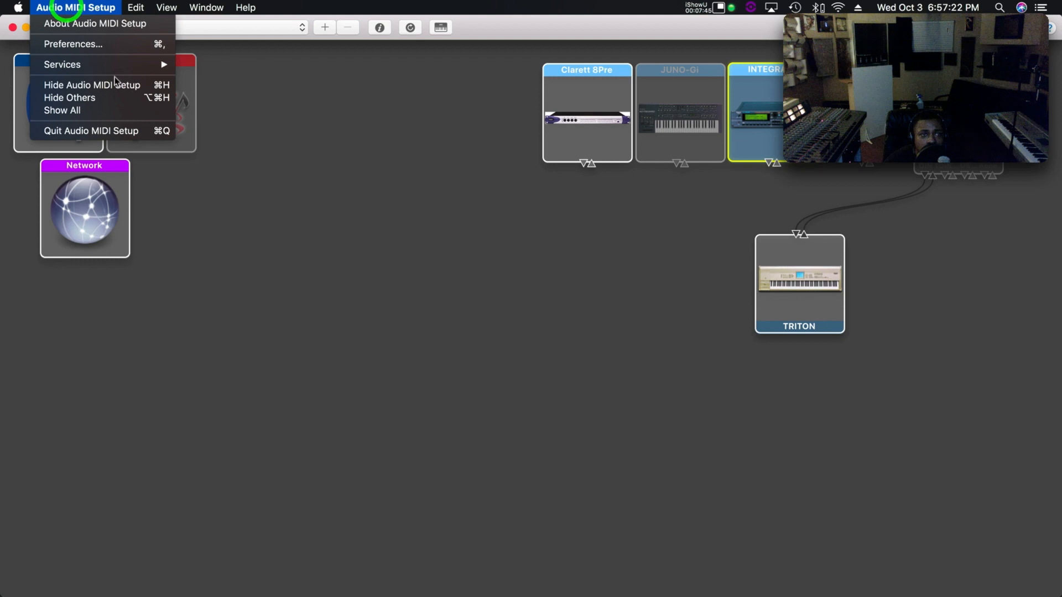
click(89, 131)
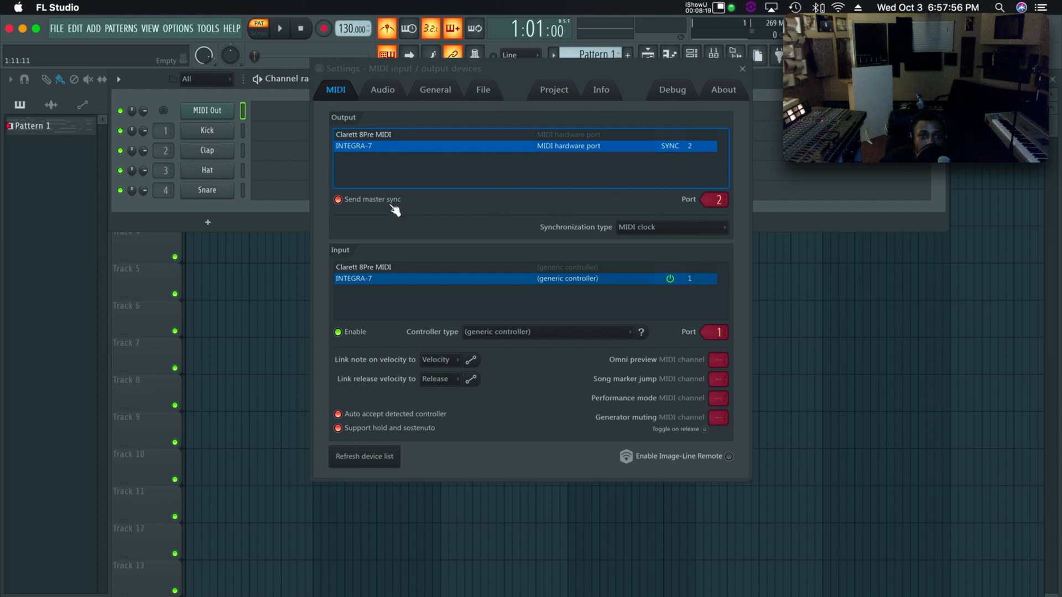
Step: Toggle master sync for the INTEGRA-7 output off and back on, and close the settings
click(368, 201)
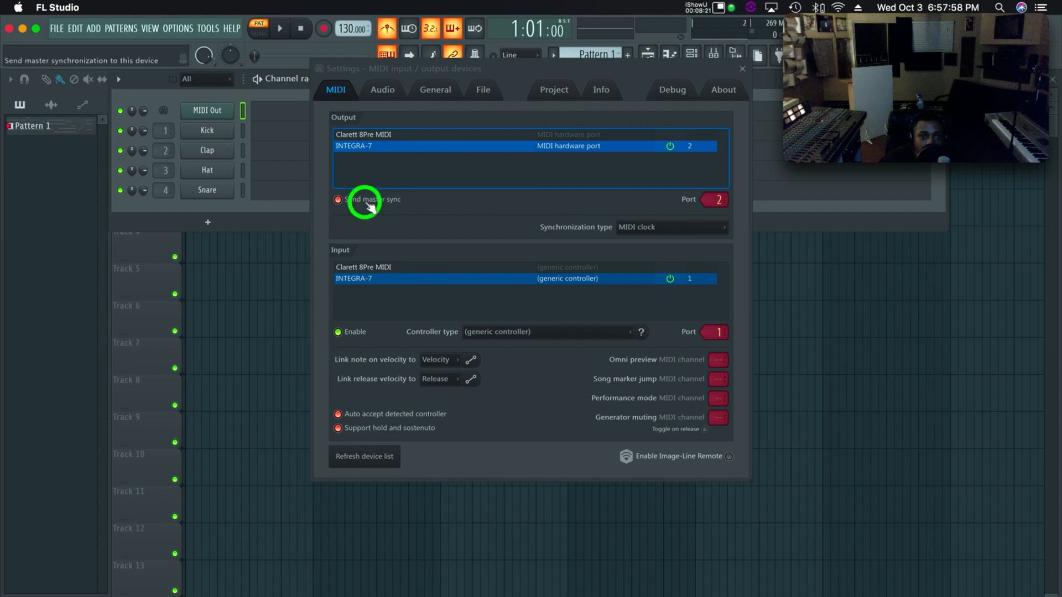
click(339, 200)
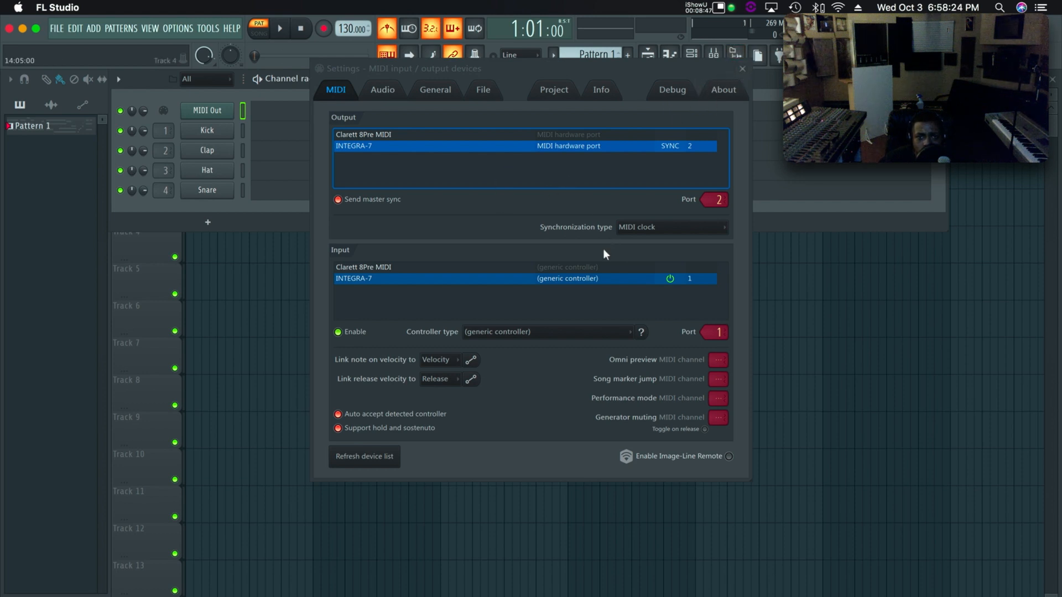
click(743, 69)
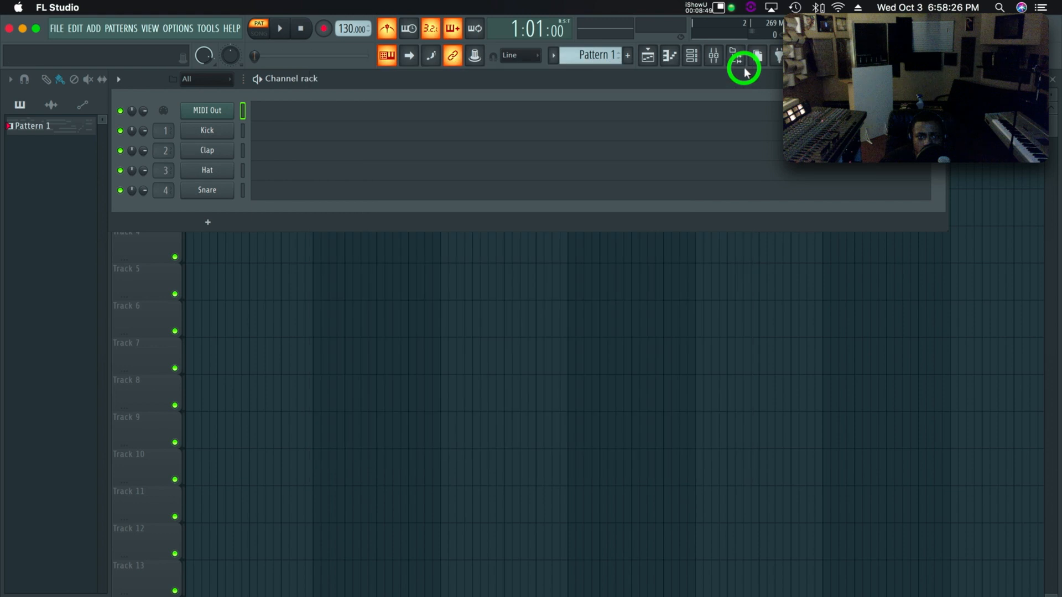
Step: Replace the MIDI Out channel in the channel rack with a fresh MIDI Out instrument
right_click(214, 112)
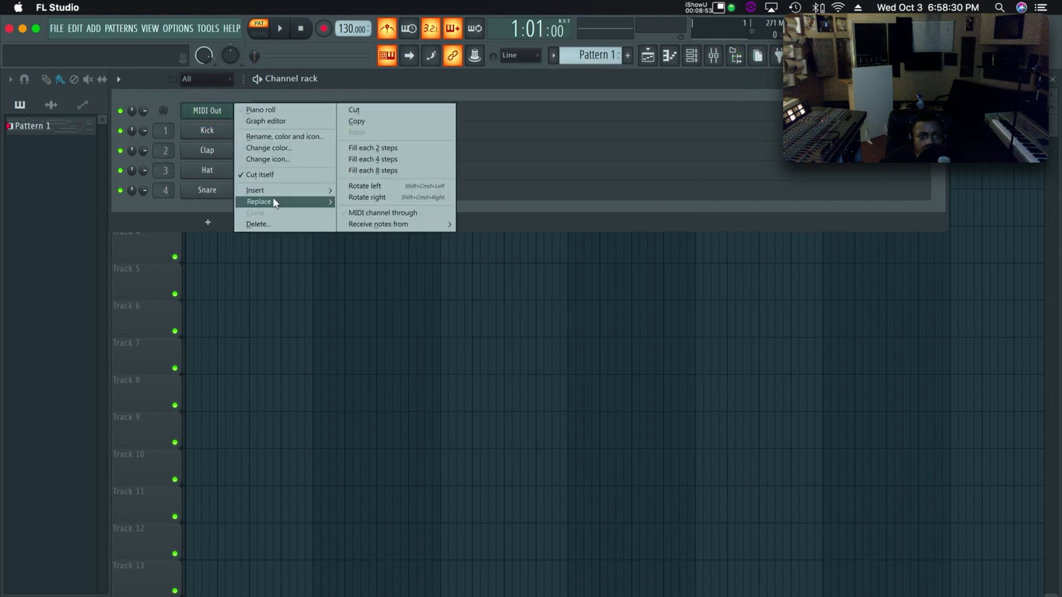
mouse_move(274, 197)
click(393, 203)
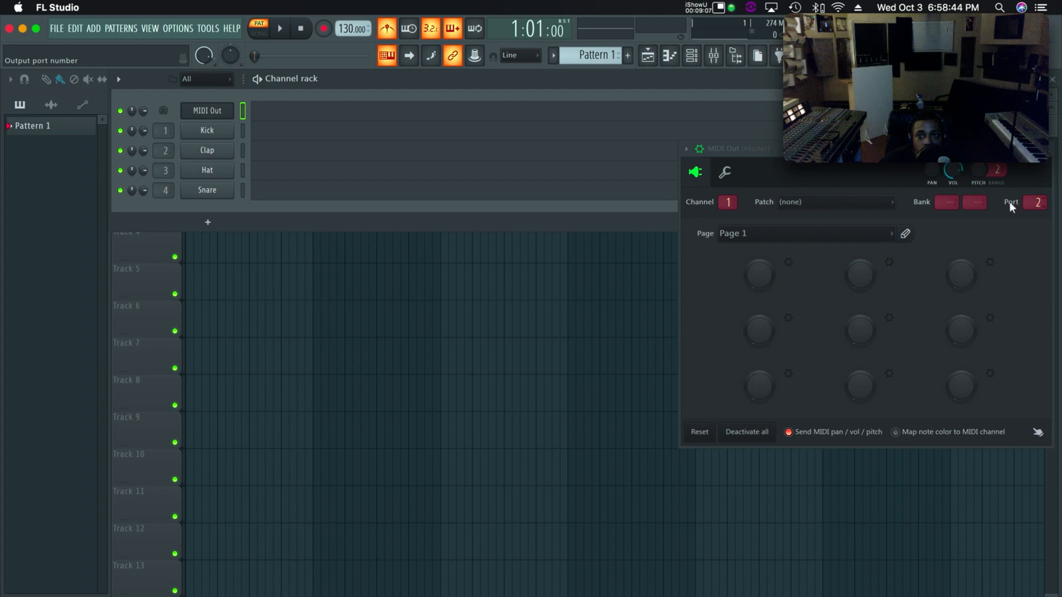
Step: Reopen the MIDI settings and compare the INTEGRA-7 output port with the port of the MIDI Out instrument
click(176, 28)
click(201, 56)
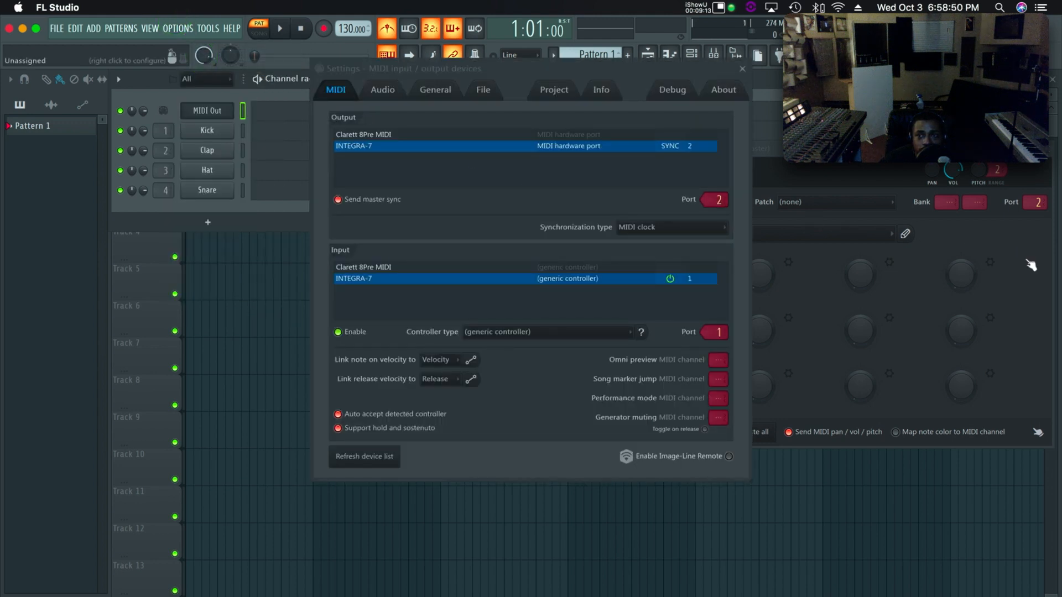
click(857, 150)
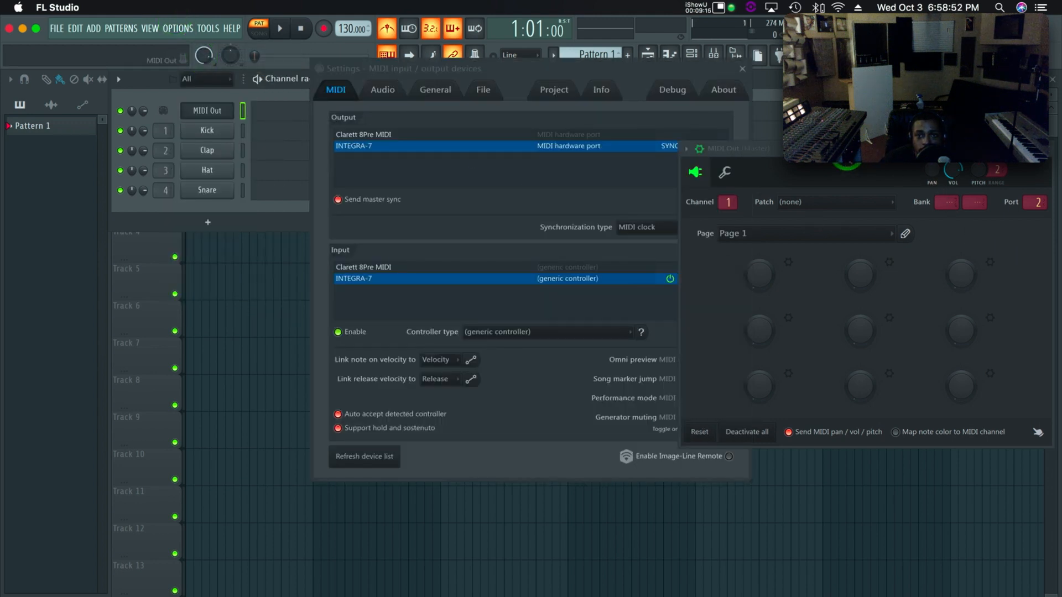
click(606, 84)
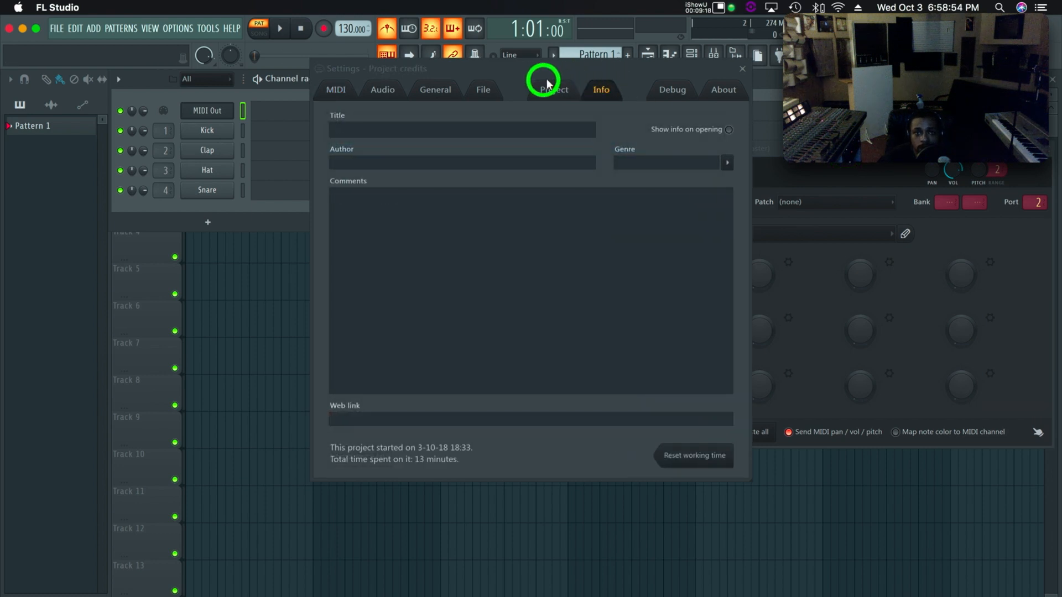
click(334, 89)
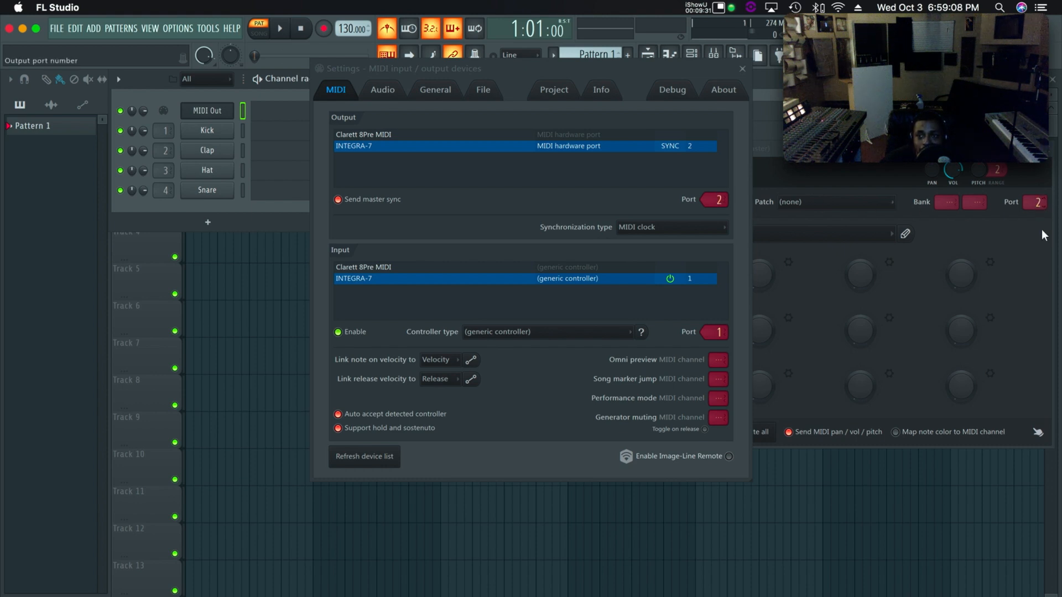
click(1021, 259)
click(975, 231)
drag(1033, 251, 873, 251)
click(980, 250)
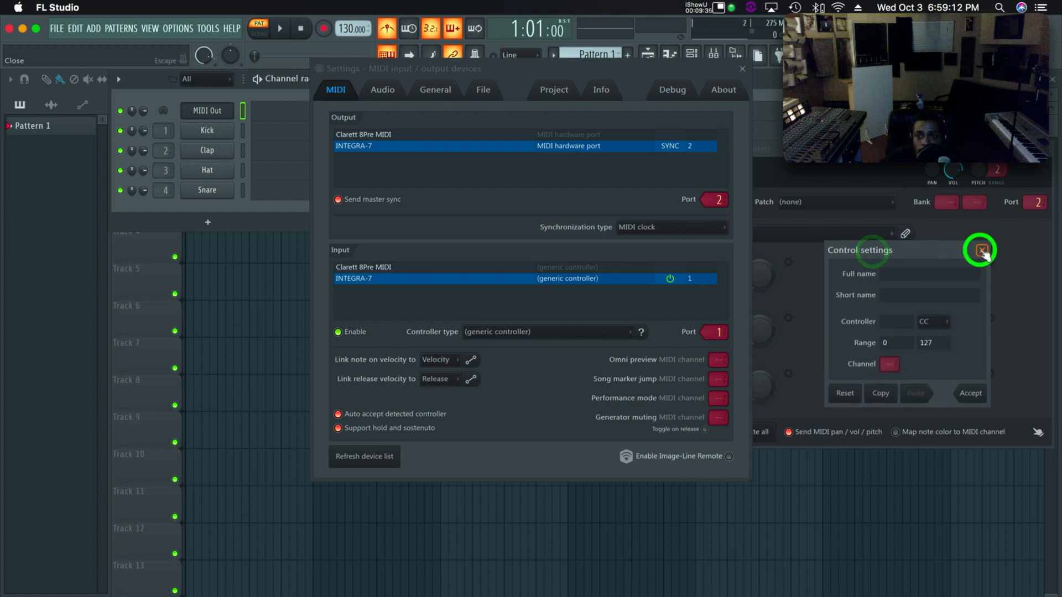
click(978, 249)
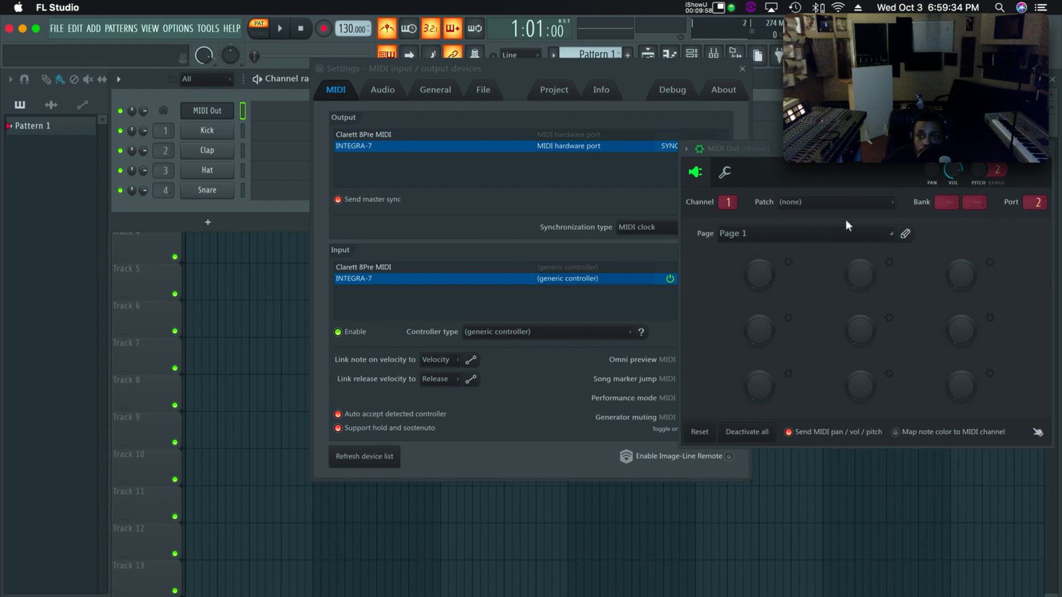
Step: Move the MIDI Out window over the MIDI settings and examine its channel number and plugin page
drag(853, 155, 614, 227)
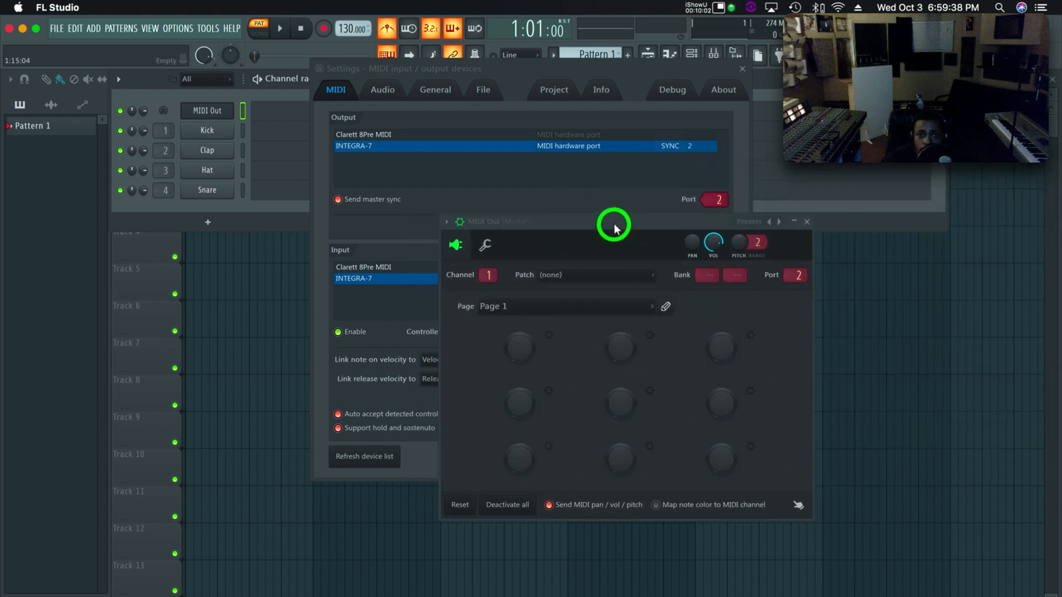
click(487, 274)
mouse_move(486, 275)
mouse_down()
mouse_move(486, 252)
mouse_move(489, 270)
mouse_up()
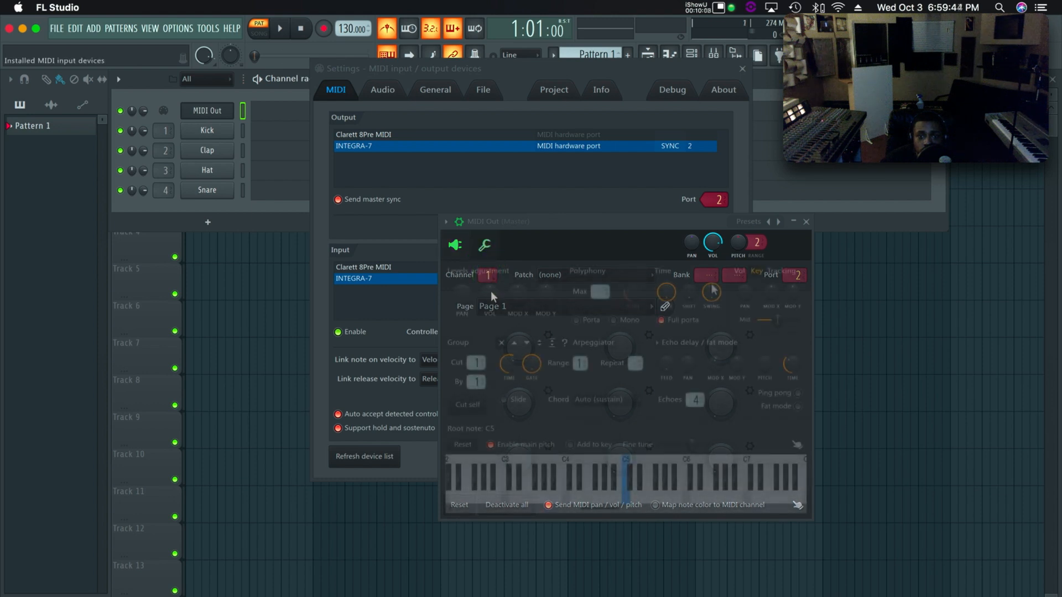
click(456, 245)
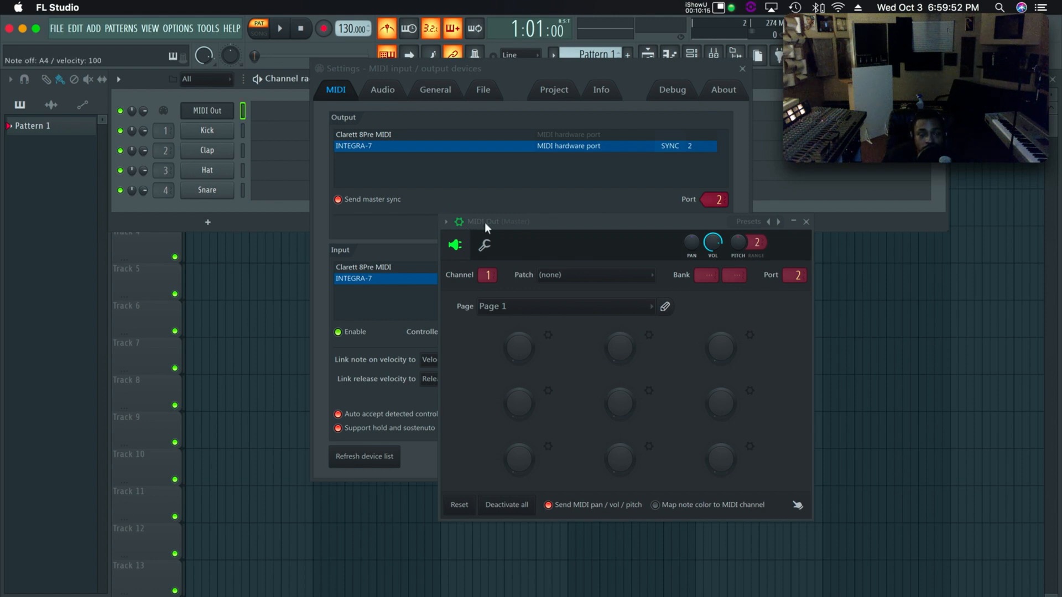
Step: Close the MIDI settings and reposition the MIDI Out window over the playlist beside the channel rack
drag(519, 225, 784, 209)
click(741, 69)
drag(827, 207, 300, 242)
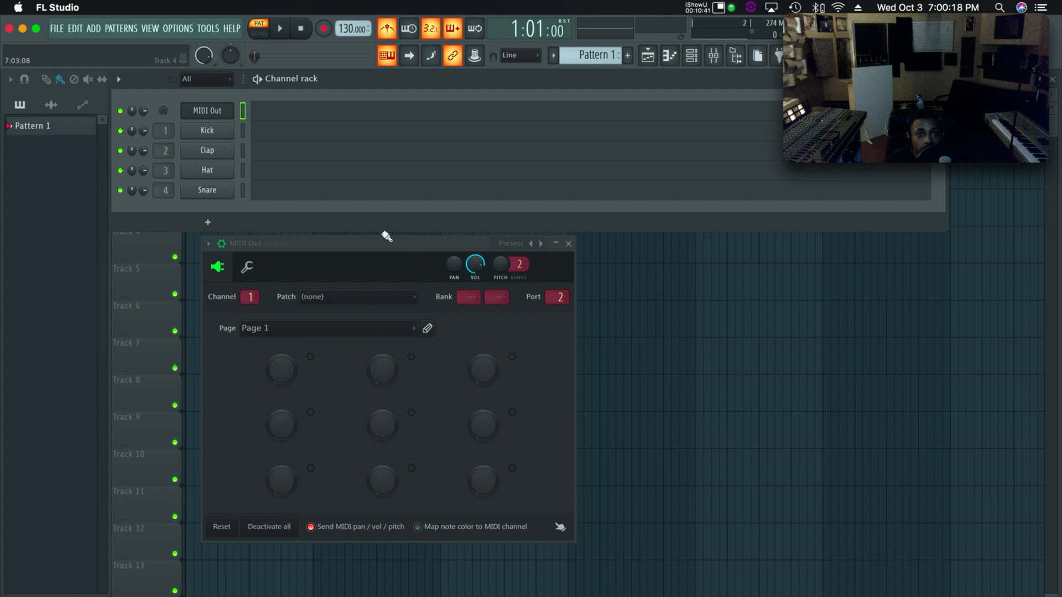
drag(374, 249, 677, 203)
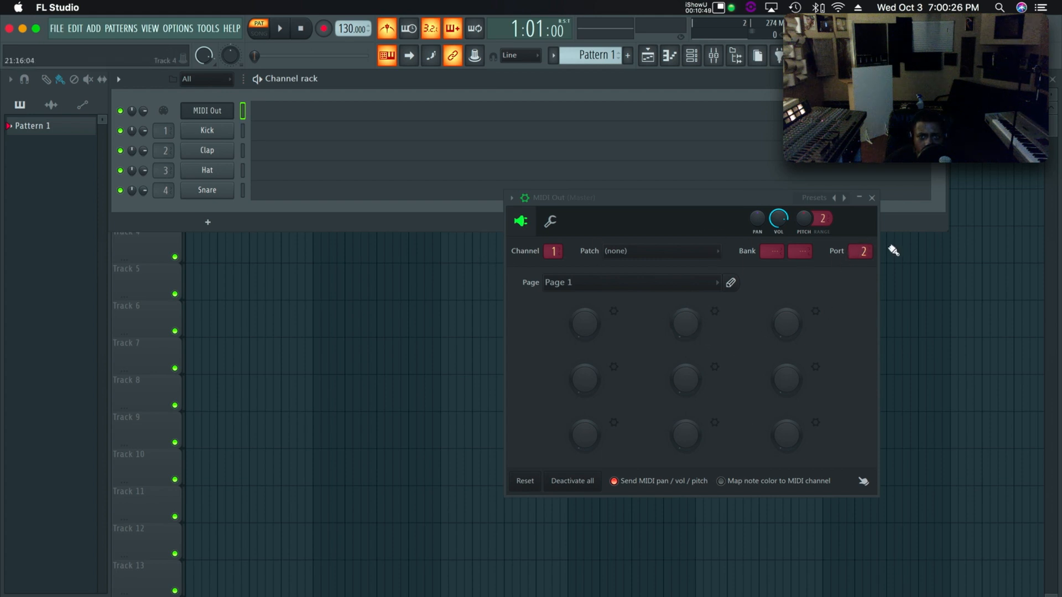
Step: Set the MIDI channel of the MIDI Out instrument to 2
click(554, 251)
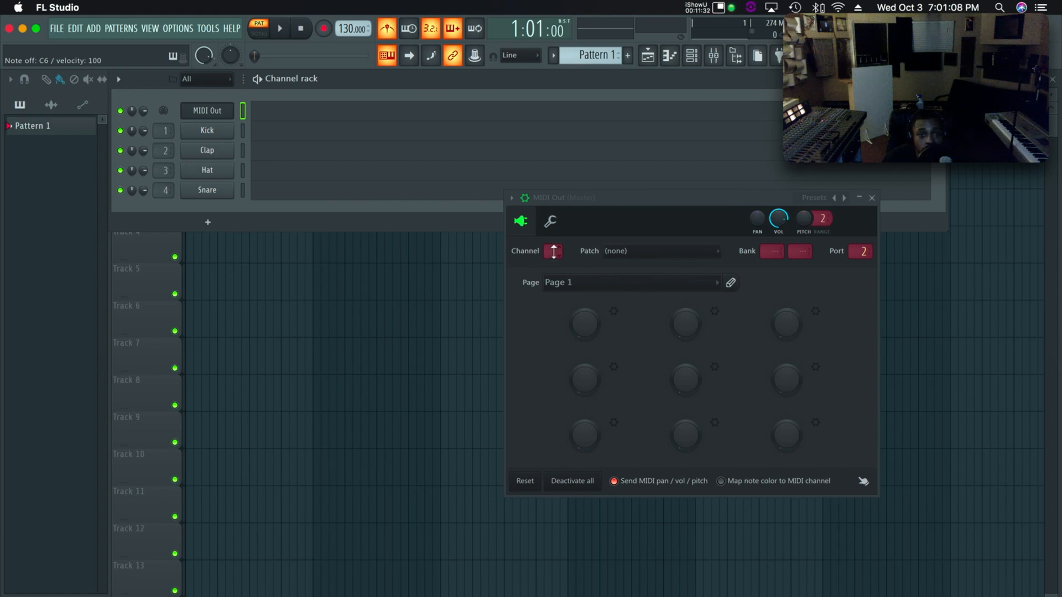
click(554, 251)
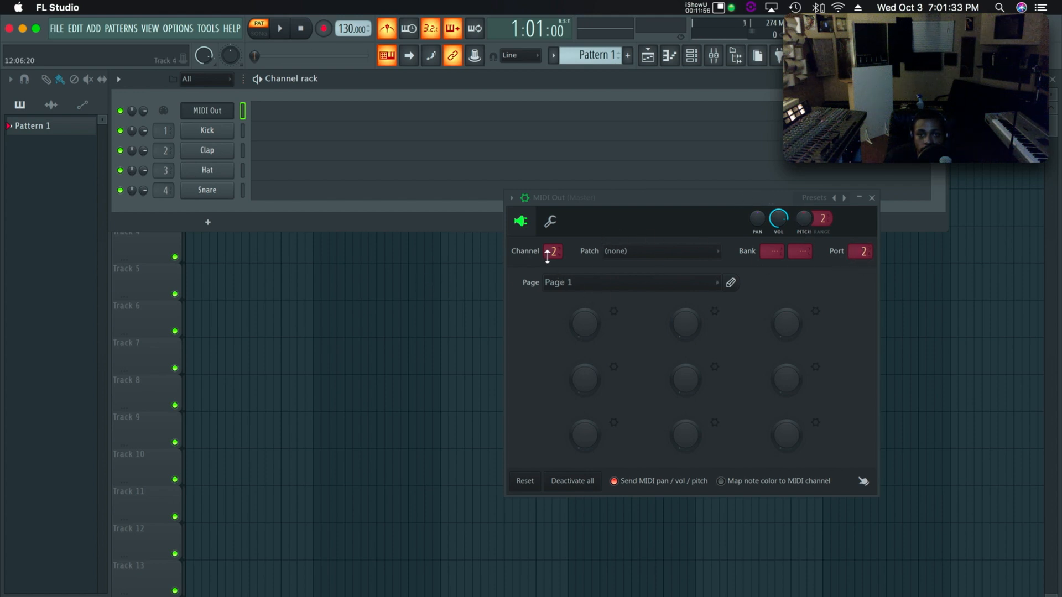
Step: Audition synth parts by changing the MIDI Out channel through 4, 6, 7 and 16, and set it to 14
drag(548, 254, 554, 252)
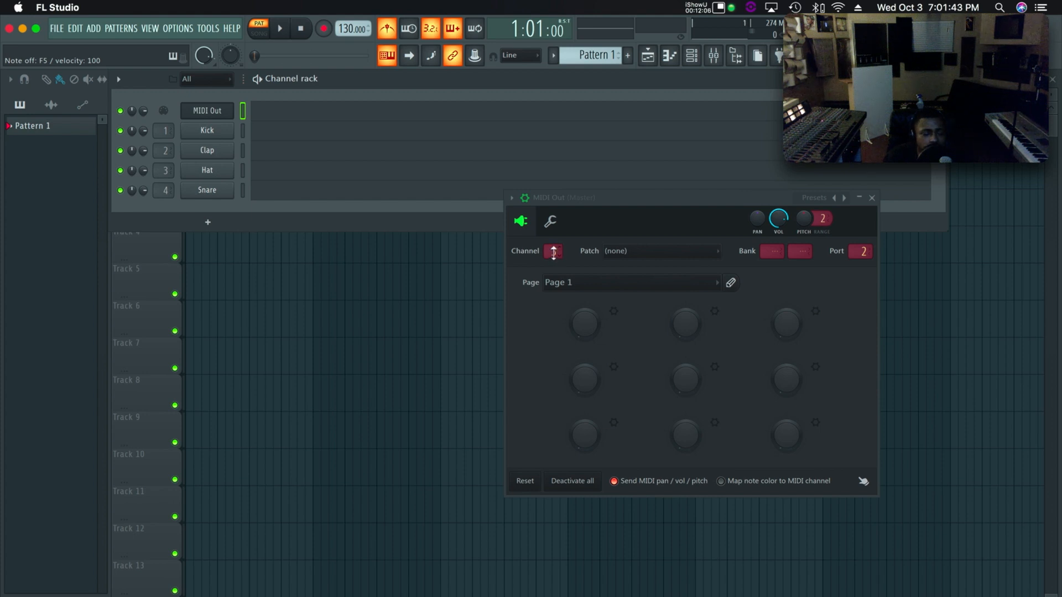
drag(554, 251, 554, 244)
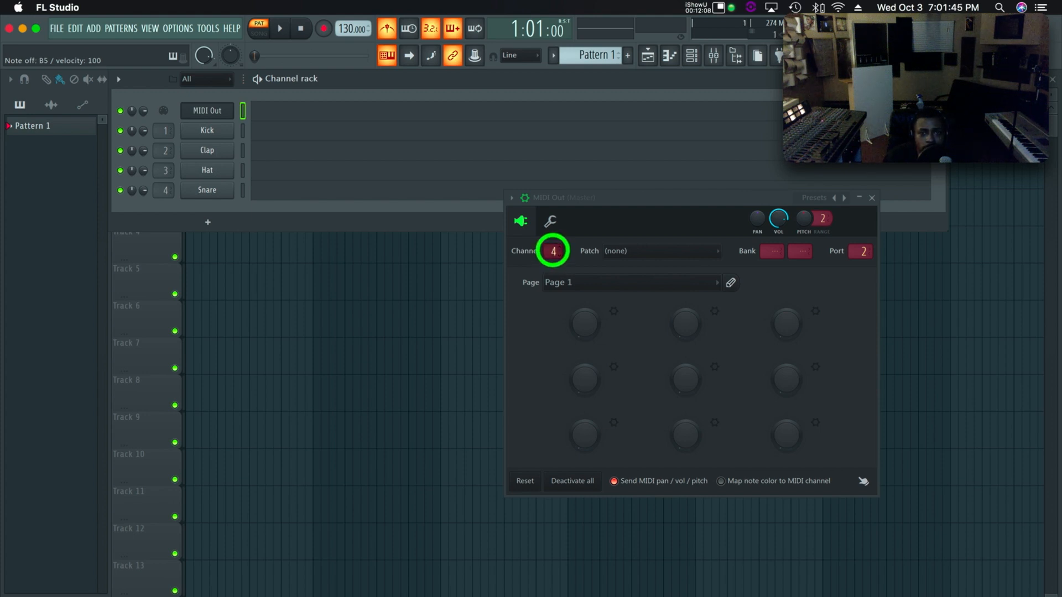
click(553, 251)
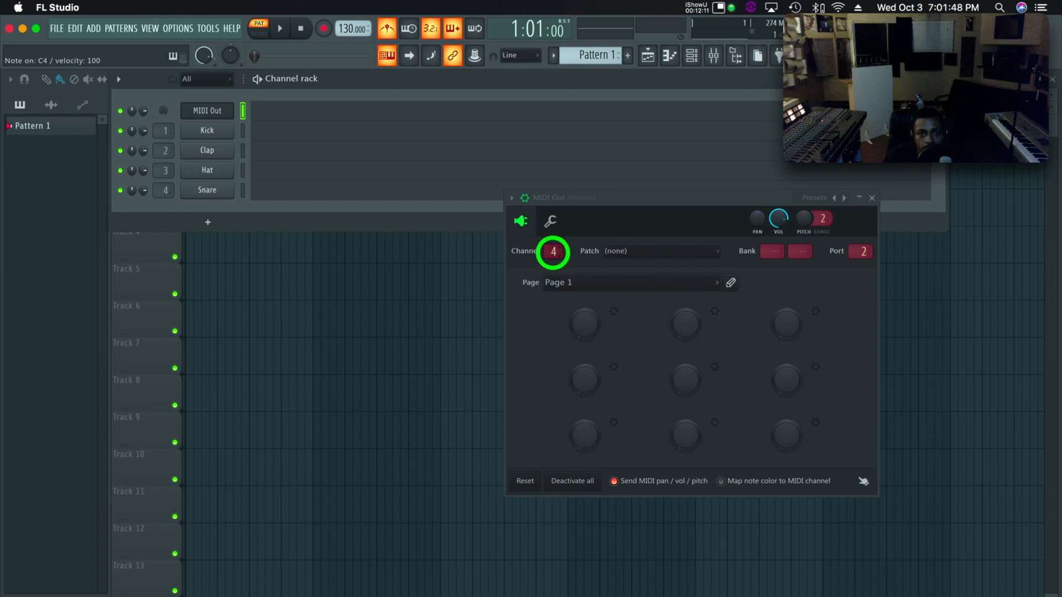
click(553, 251)
drag(553, 251, 553, 247)
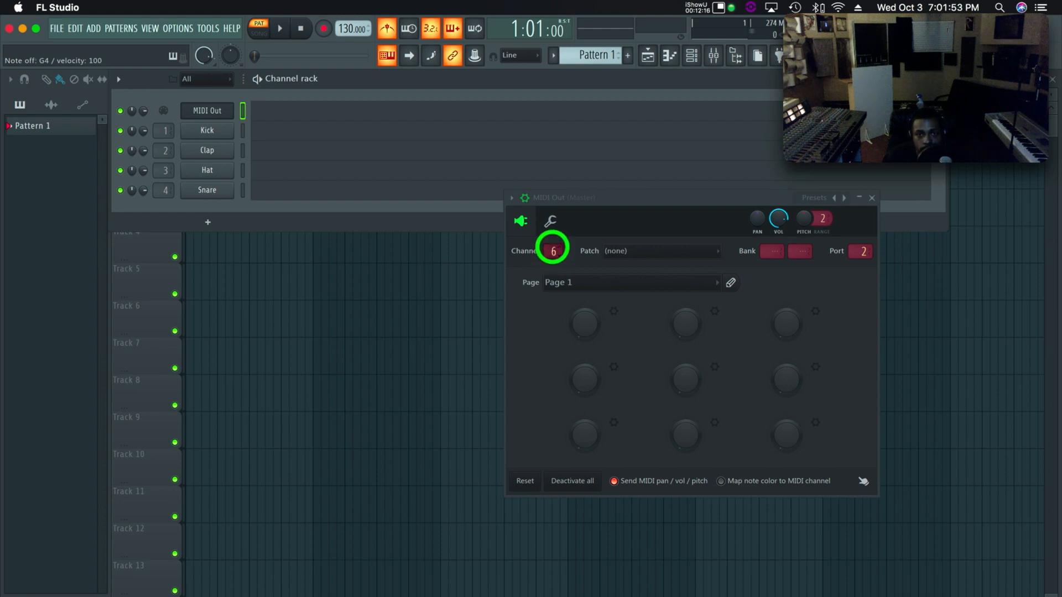
click(553, 251)
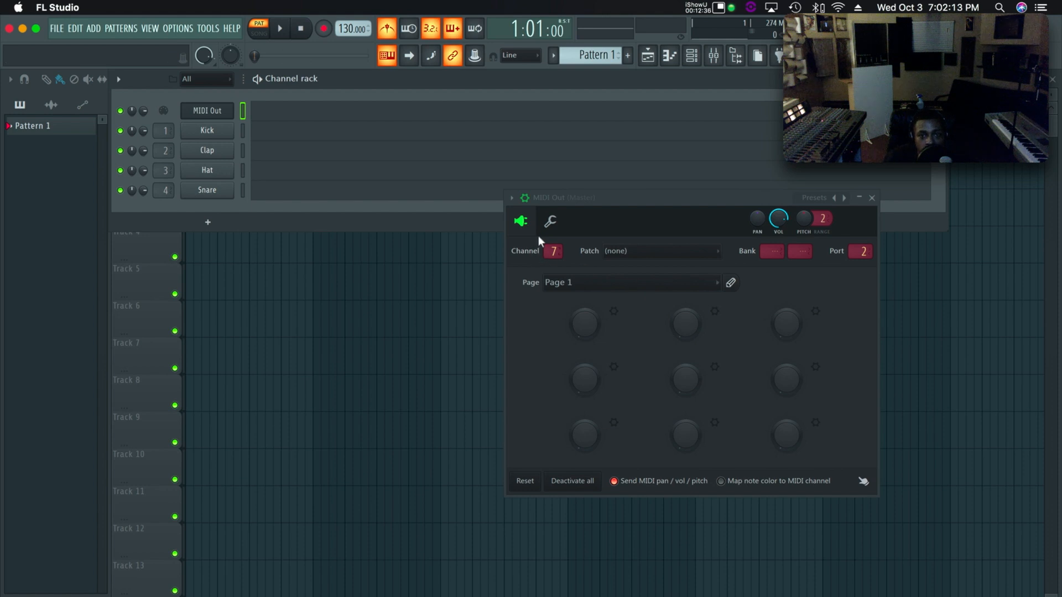
drag(553, 252, 555, 195)
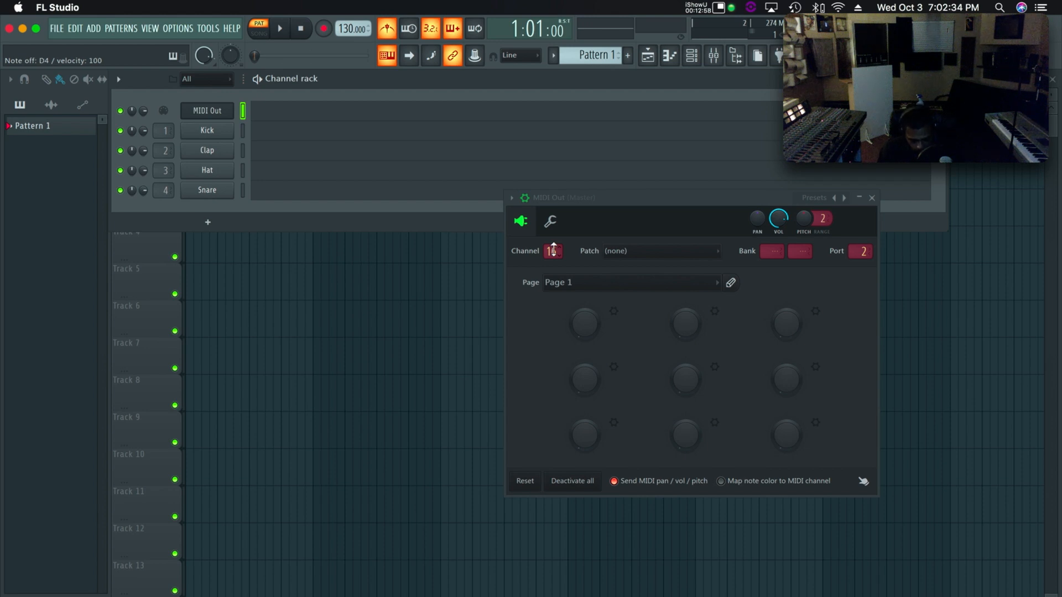
mouse_move(553, 251)
mouse_down()
mouse_move(555, 266)
mouse_move(553, 250)
mouse_up()
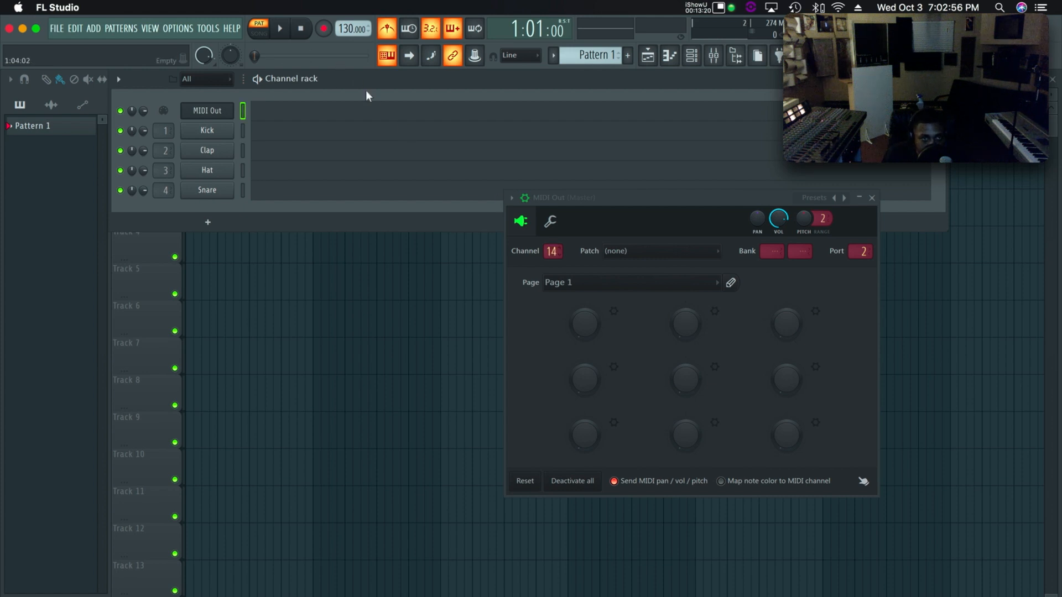
Step: Enable recording and record a melody into Pattern 1 with the MIDI Out instrument, stopping playback after the take
click(323, 28)
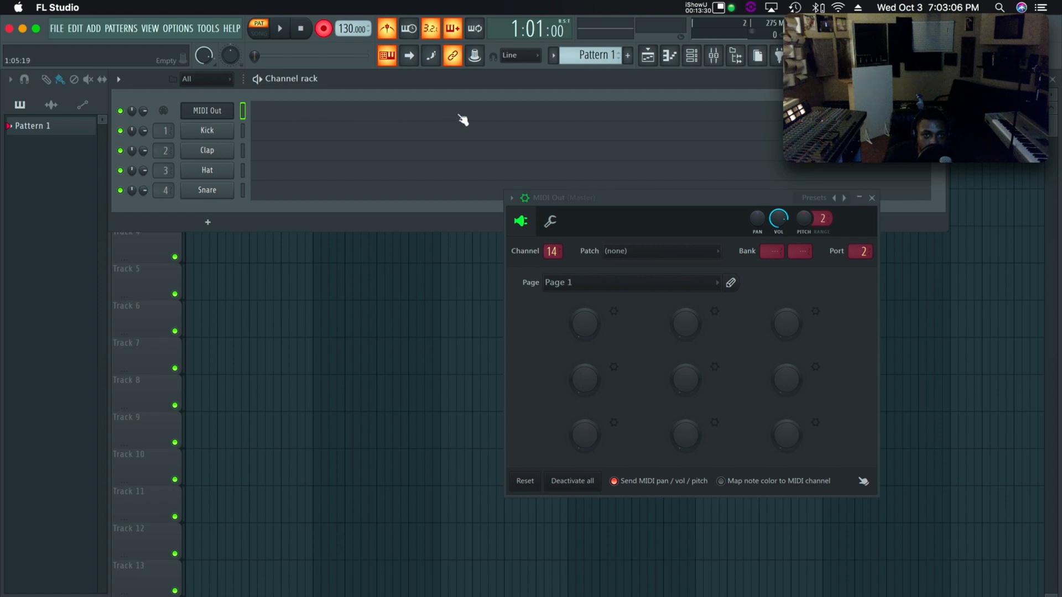
click(284, 31)
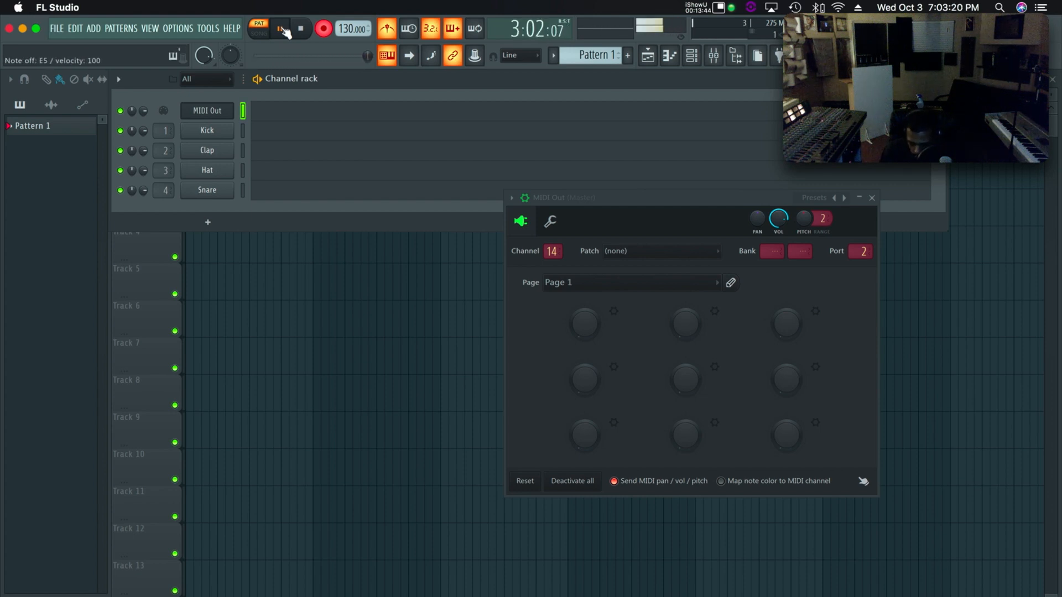
click(282, 29)
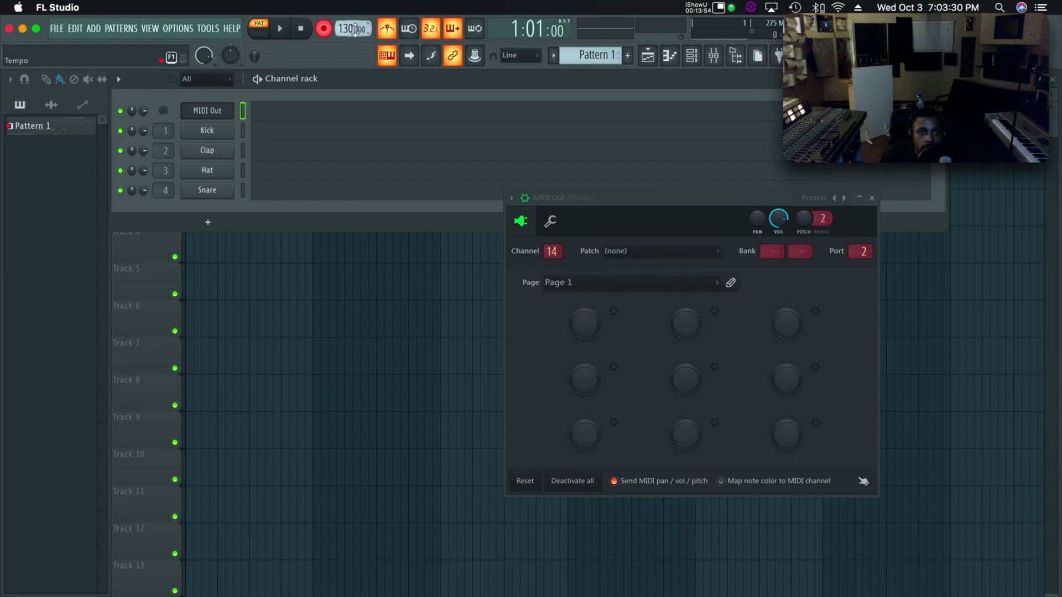
key(space)
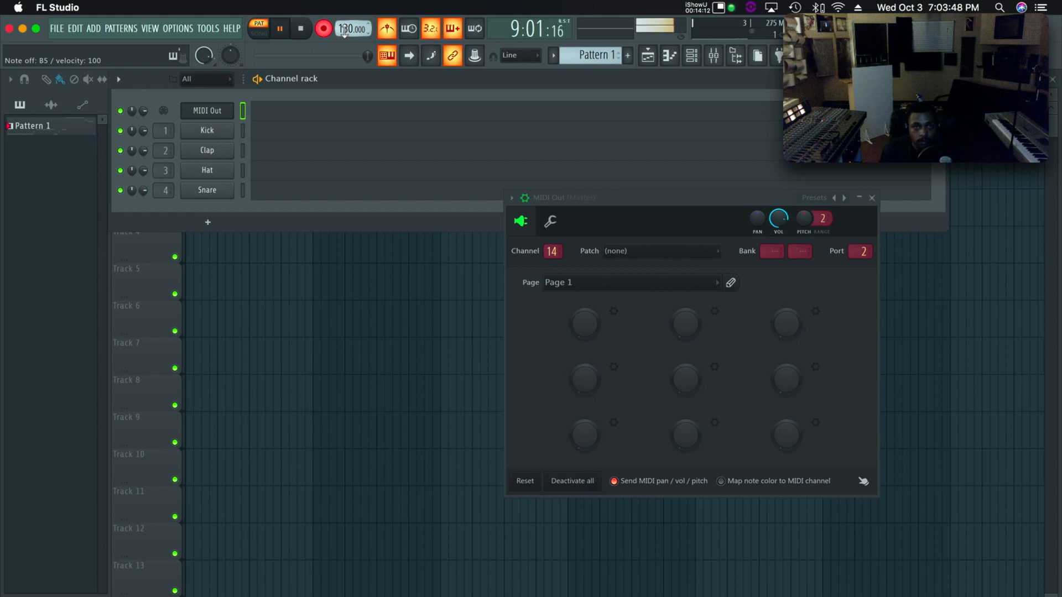
key(space)
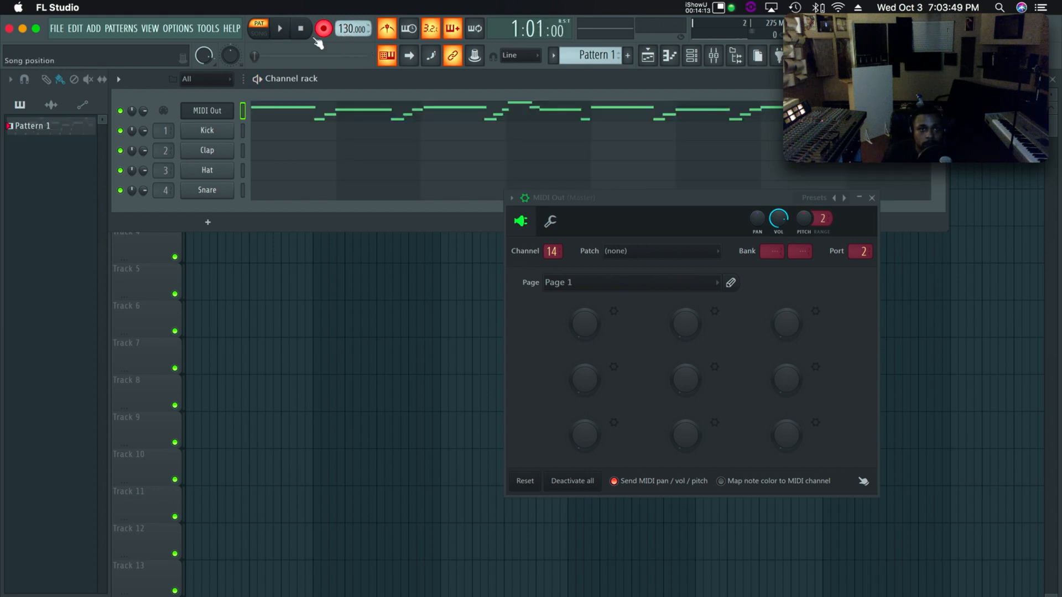
Step: Set the snap to 1/2 beat and quantize the recorded MIDI Out melody in its piano roll
click(517, 55)
click(517, 197)
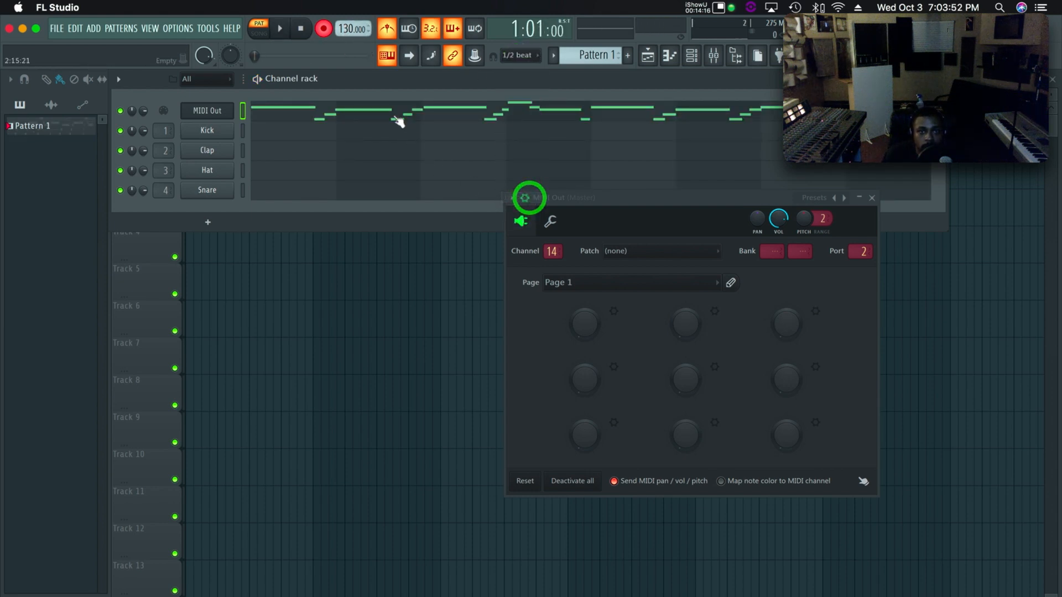
click(389, 109)
key(ctrl+q)
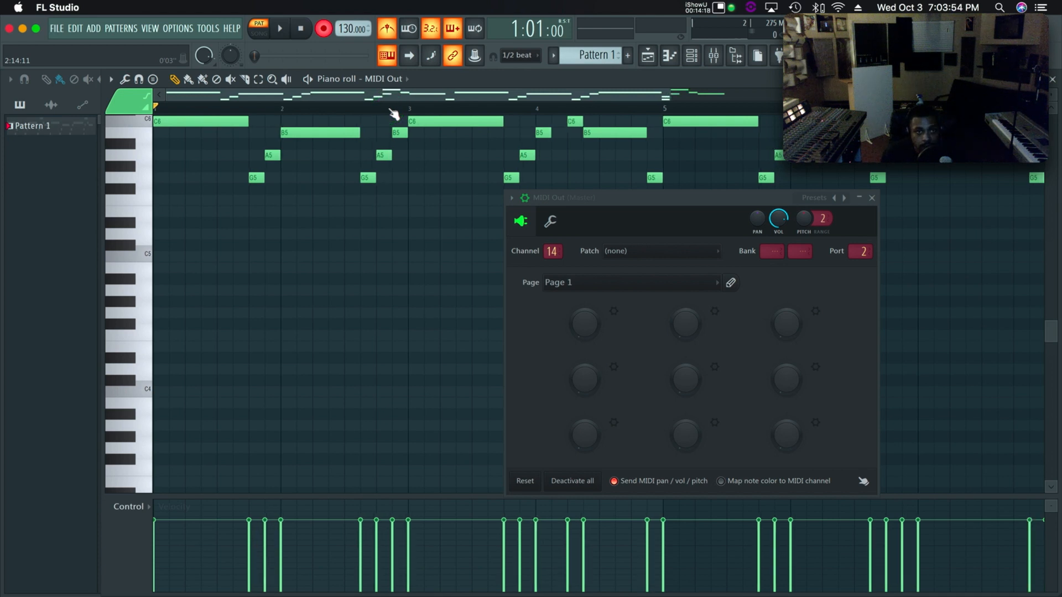
scroll(958, 220, up, 3)
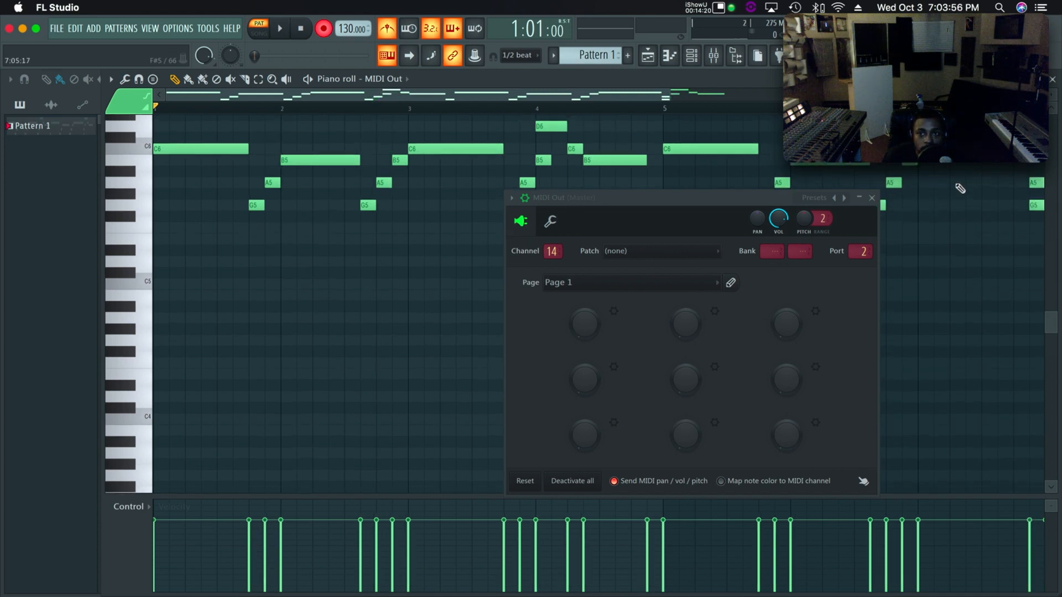
scroll(430, 222, up, 5)
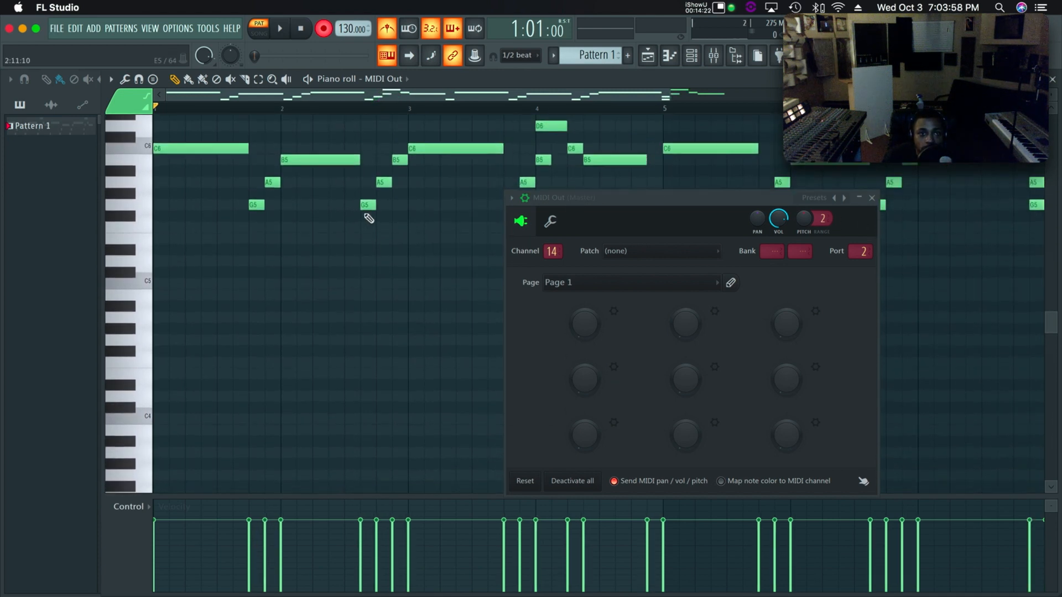
Step: Play the pattern and audition the melody while lowering the MIDI Out channel through 13, 12 and 9 to 8
key(space)
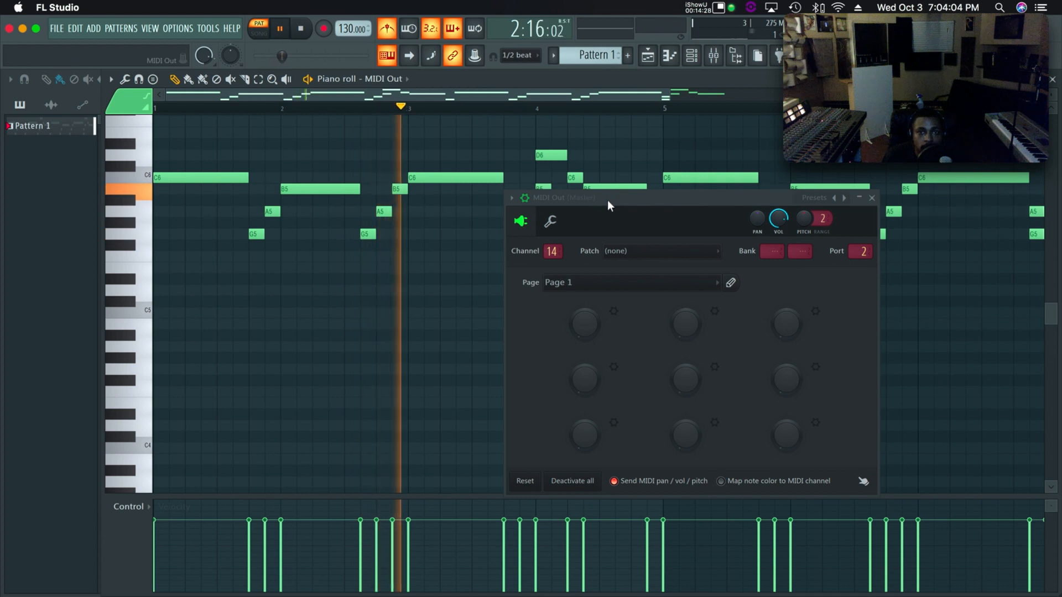
drag(625, 200, 626, 214)
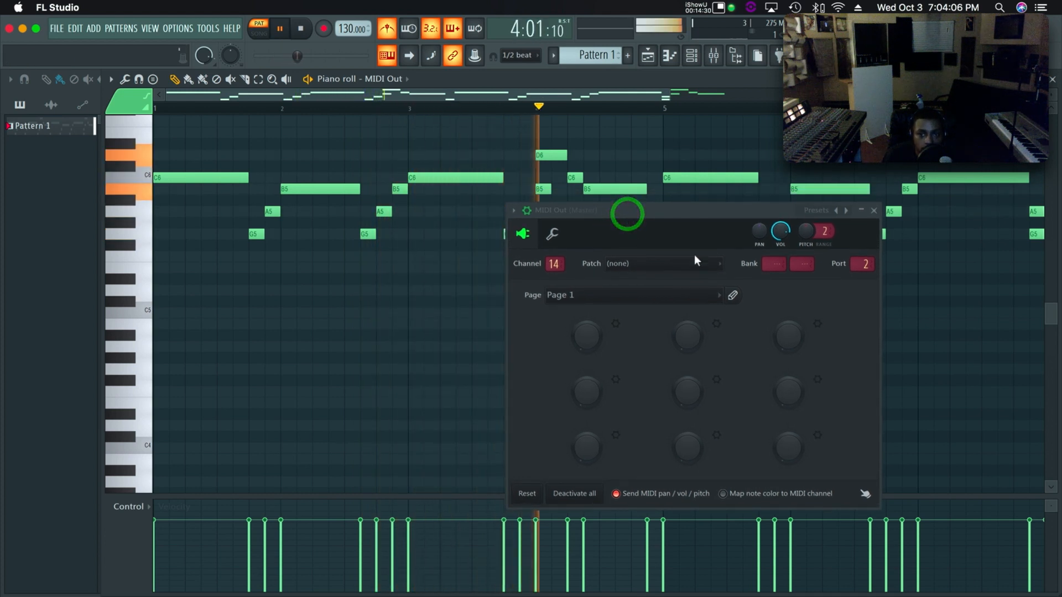
click(554, 264)
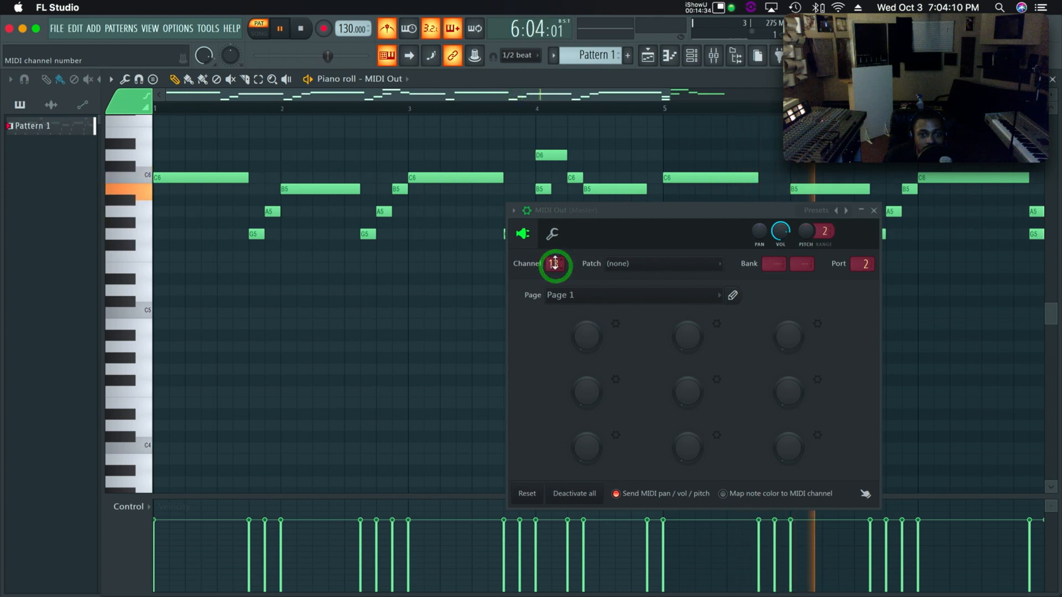
drag(554, 263, 555, 268)
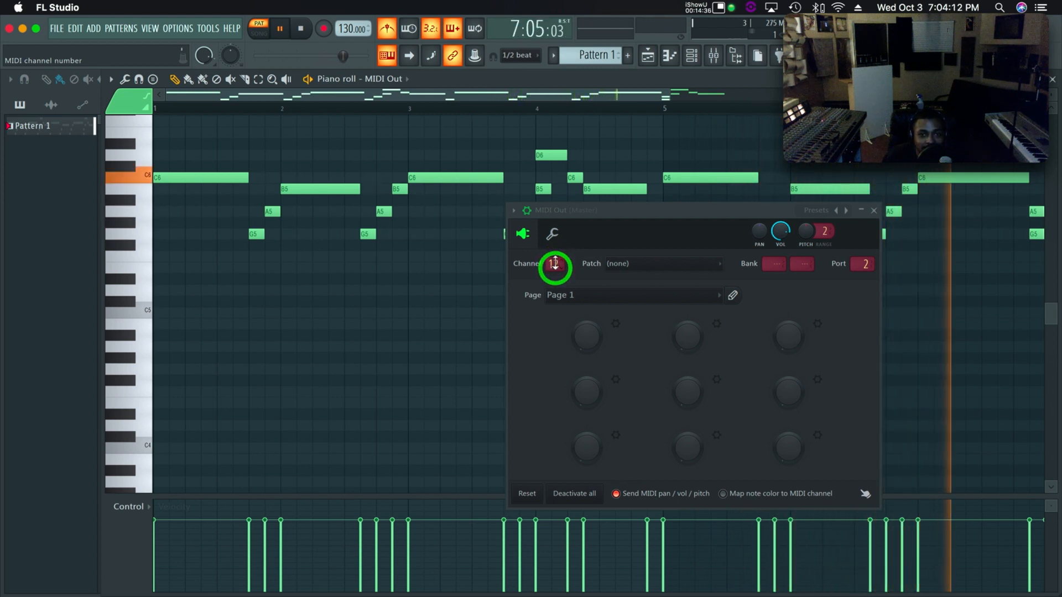
mouse_move(556, 268)
mouse_down()
mouse_move(557, 280)
mouse_move(557, 270)
mouse_up()
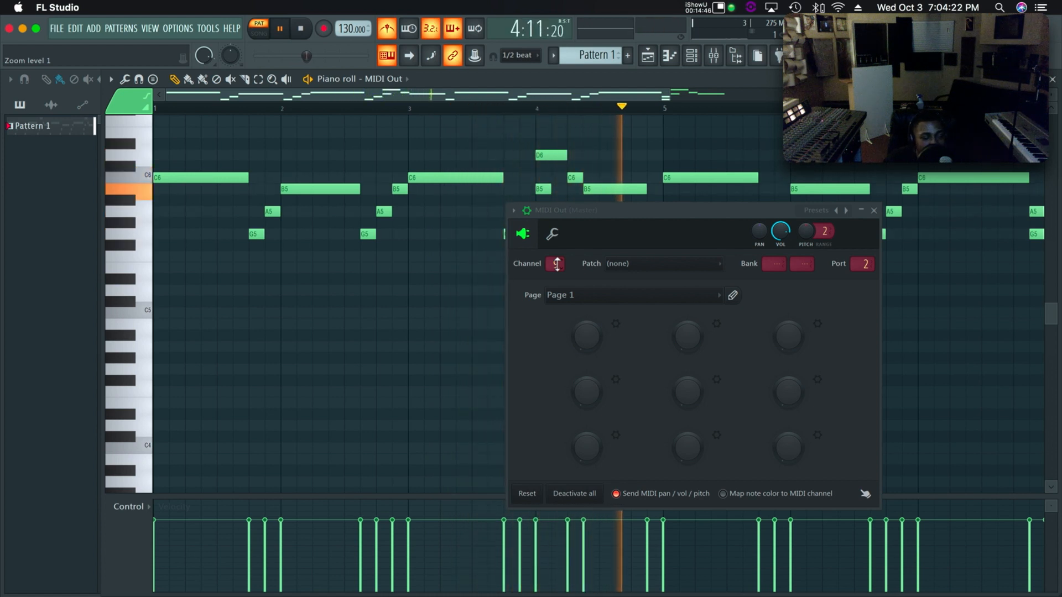
drag(557, 264, 557, 270)
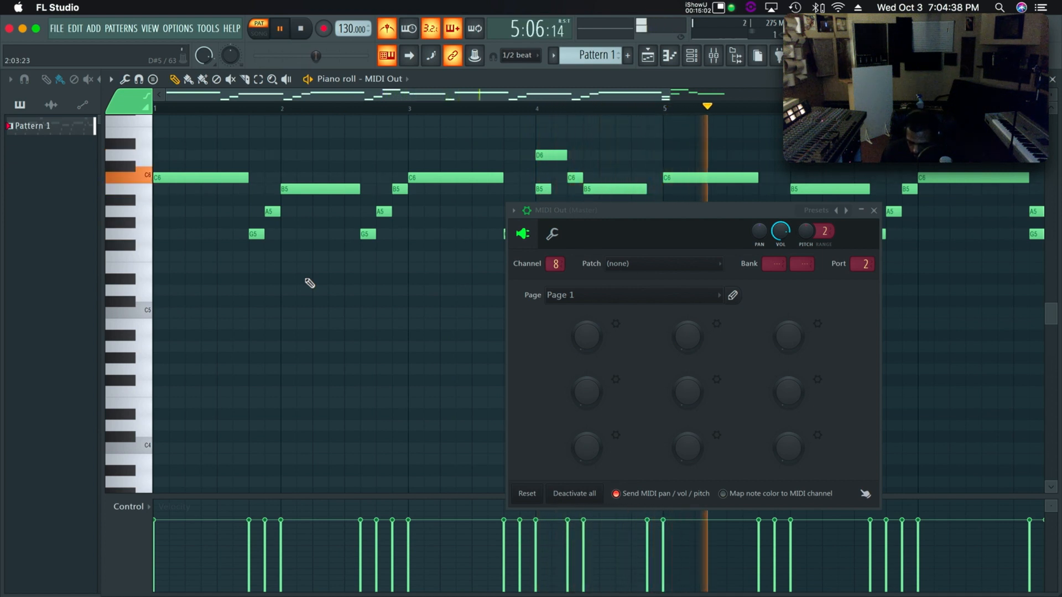
Step: Try the melody an octave lower and restore it, and audition it on MIDI channel 6 before stopping playback
key(ctrl+Down)
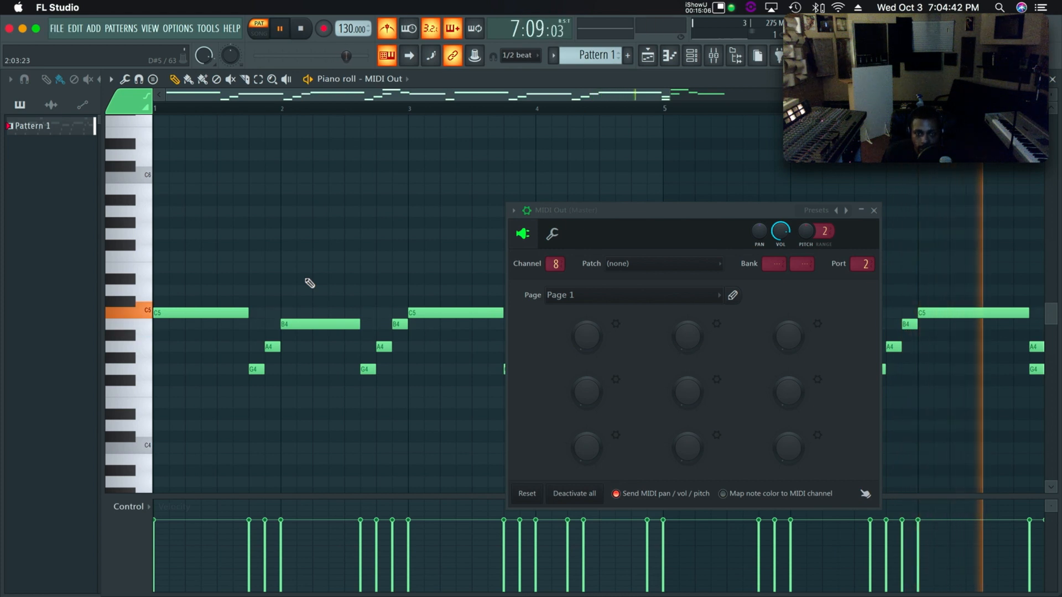
key(ctrl+Up)
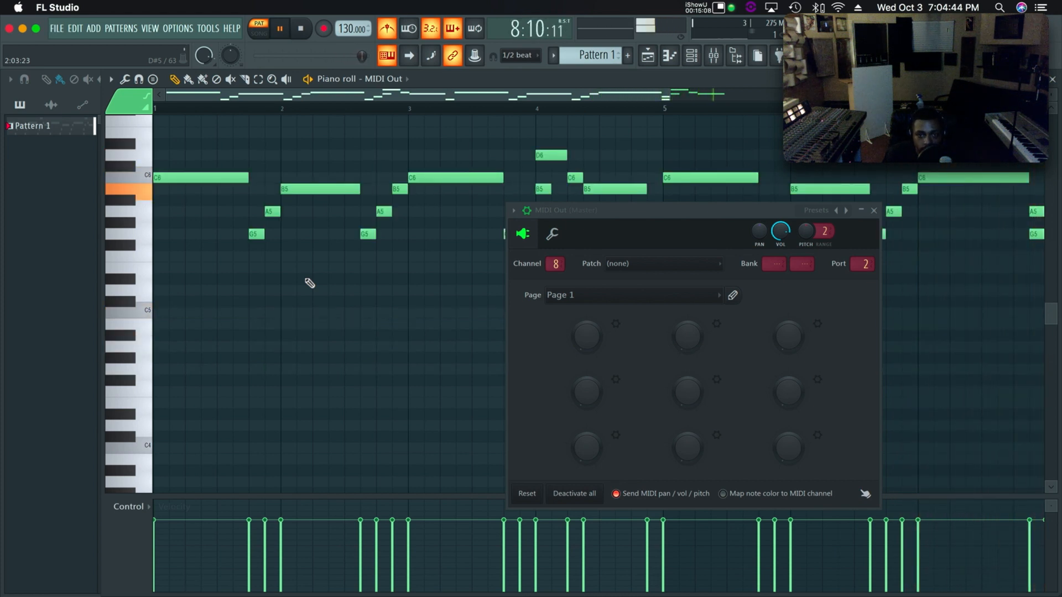
drag(556, 266, 558, 276)
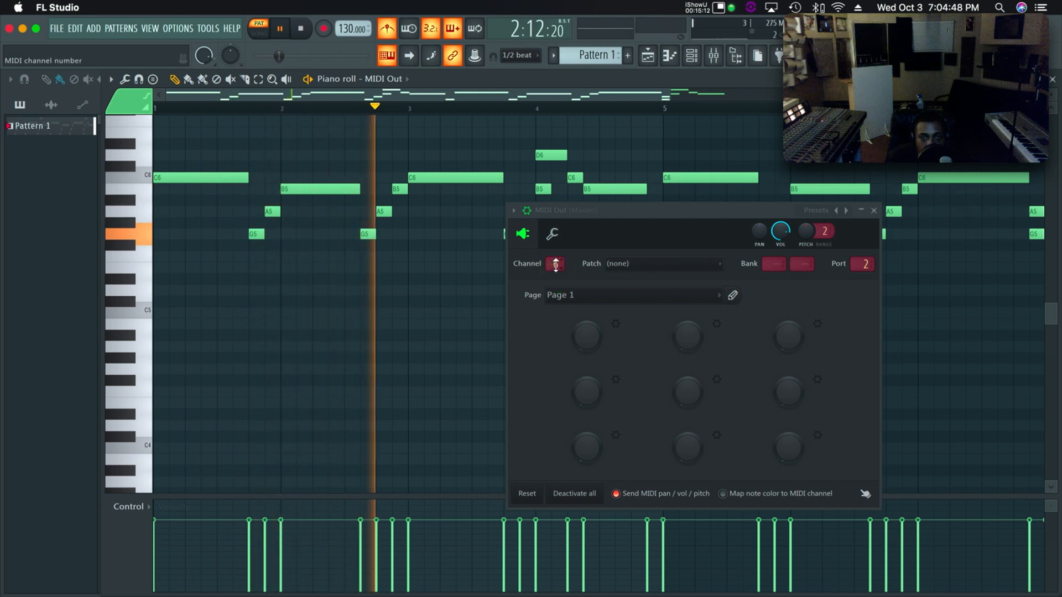
key(space)
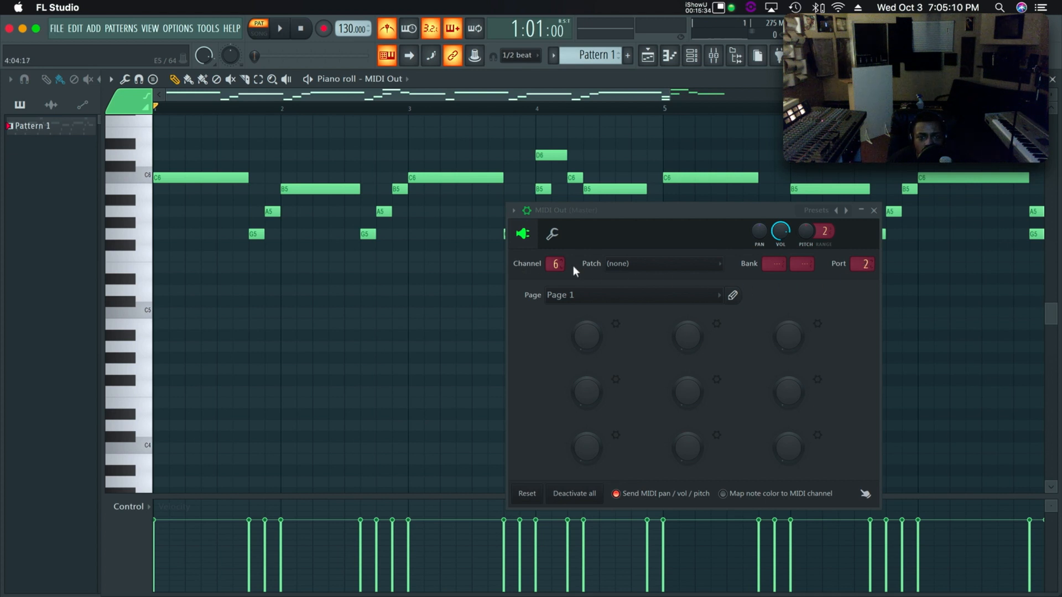
Step: Set the MIDI channel of the MIDI Out instrument to 1 and play notes and chords to audition the synth part
drag(553, 264, 556, 293)
key(q)
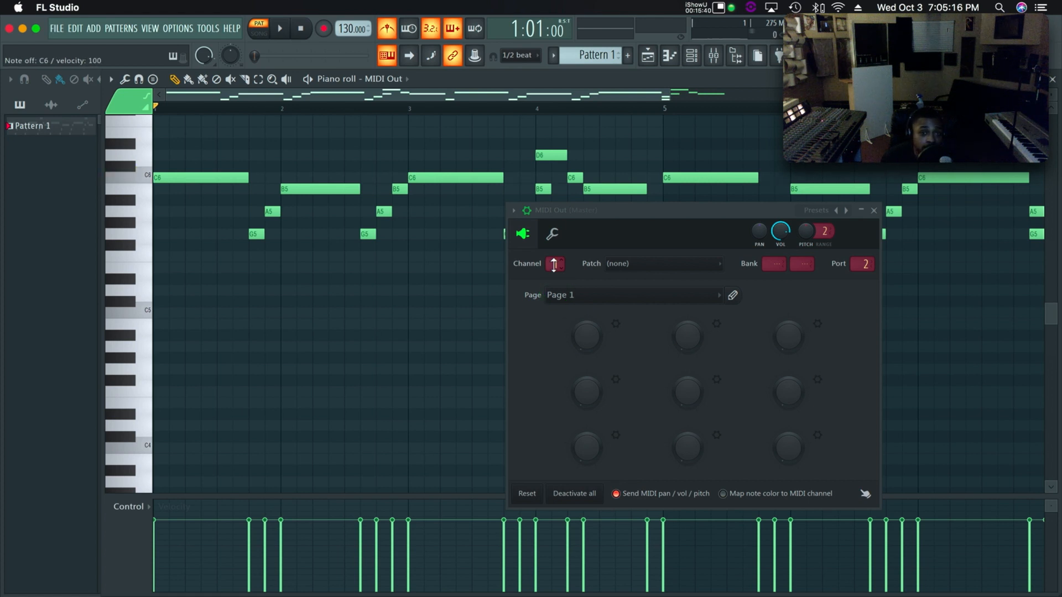
key(n)
key(m)
key(comma)
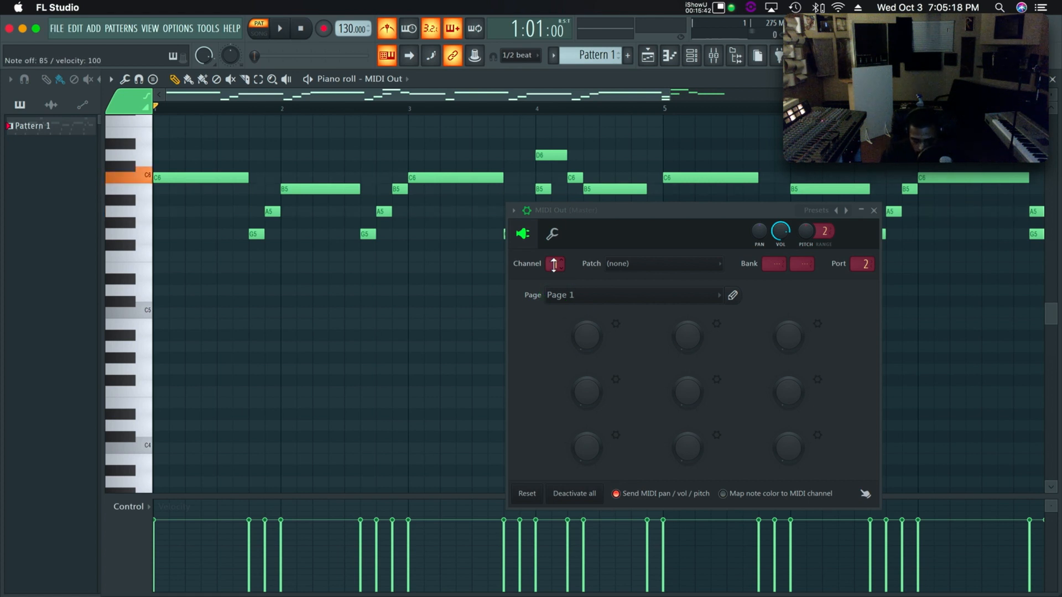
key(v)
key(x)
key(n)
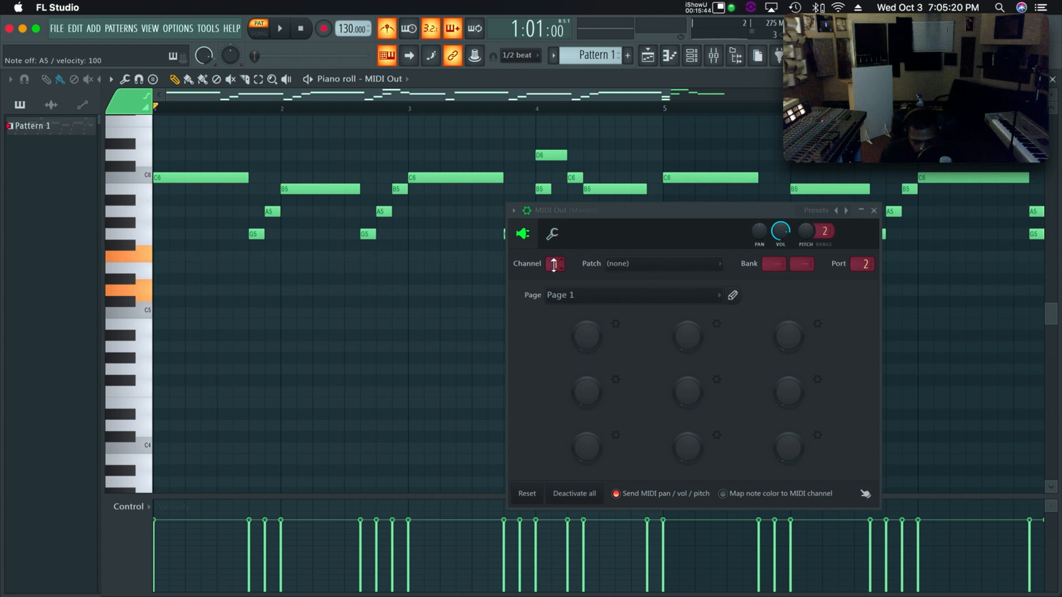
key(m)
key(x)
key(b)
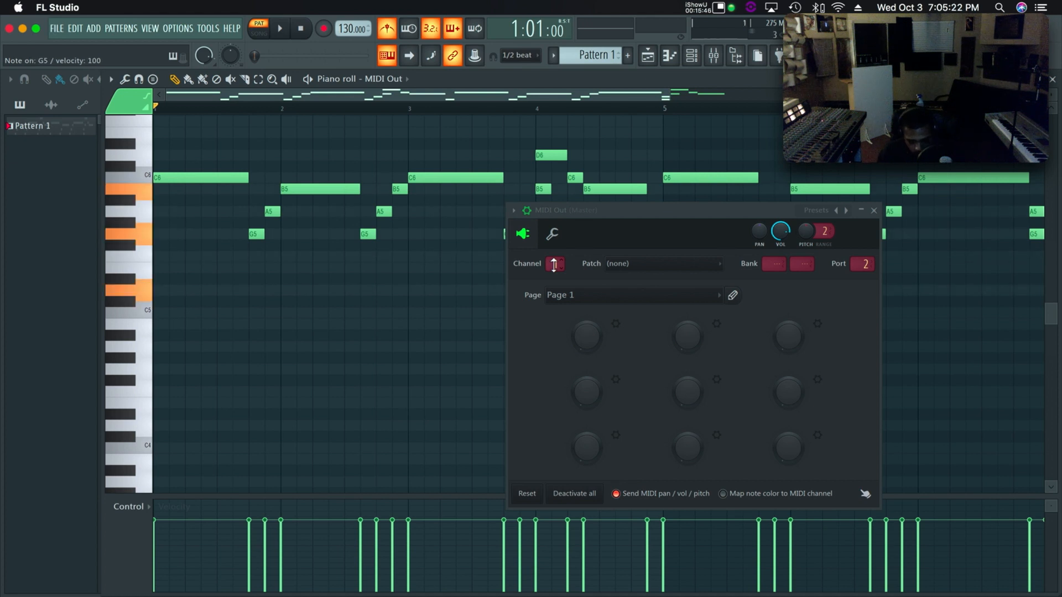
key(x)
key(v)
key(n)
key(m)
key(x)
key(b)
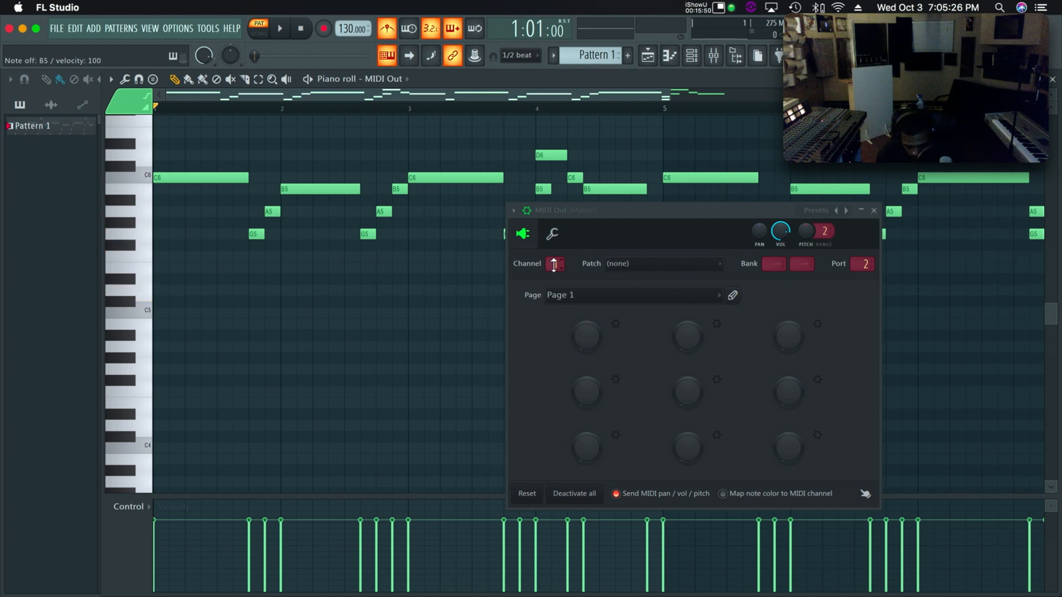
key(comma)
key(c)
key(n)
key(comma)
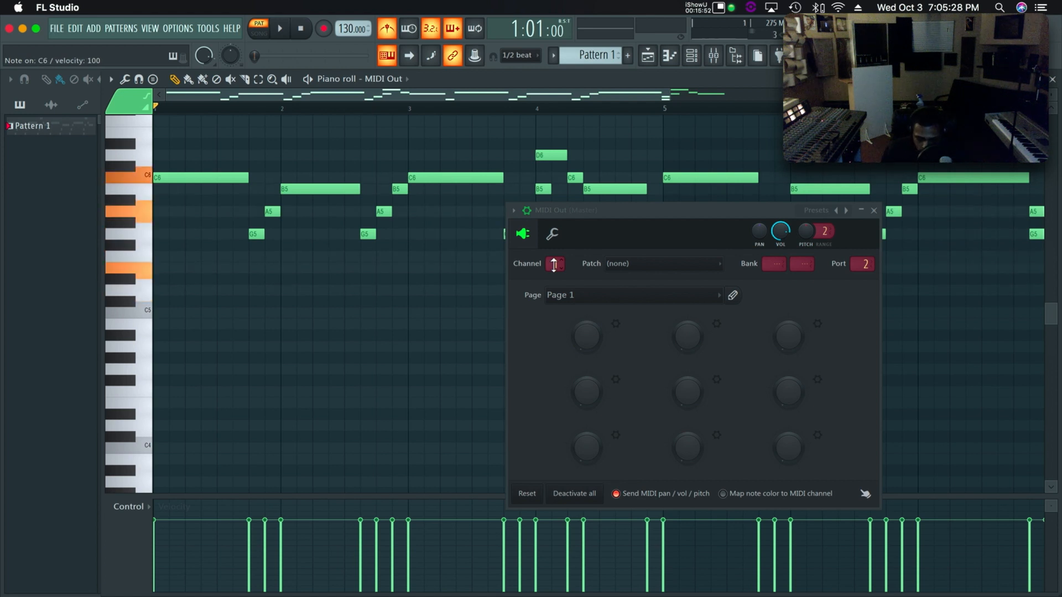
key(m)
key(x)
key(b)
key(n)
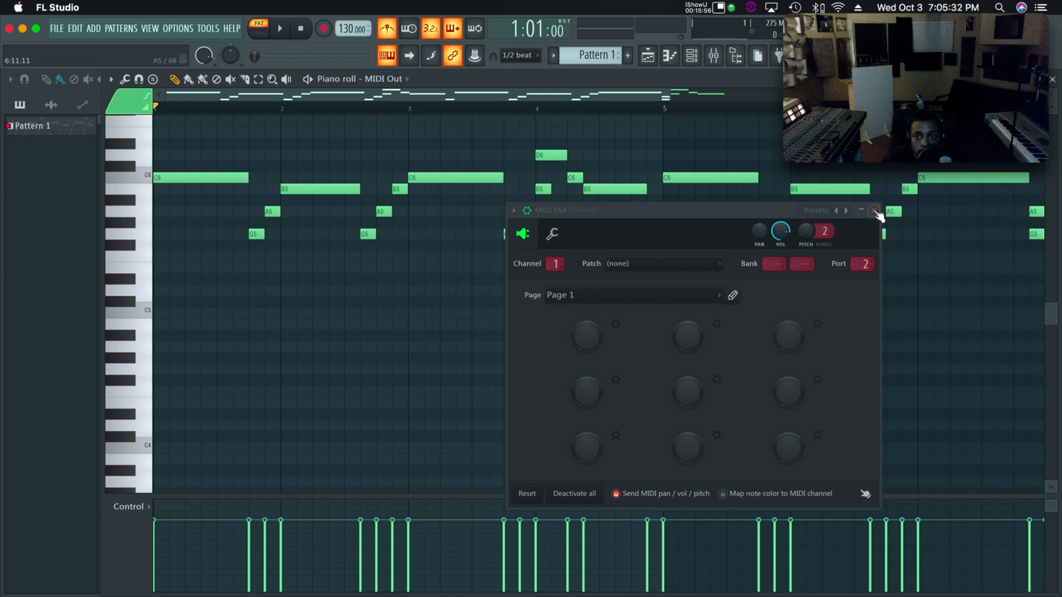
Step: Move the MIDI Out window aside and close both the piano roll and the MIDI Out window
drag(723, 214, 794, 130)
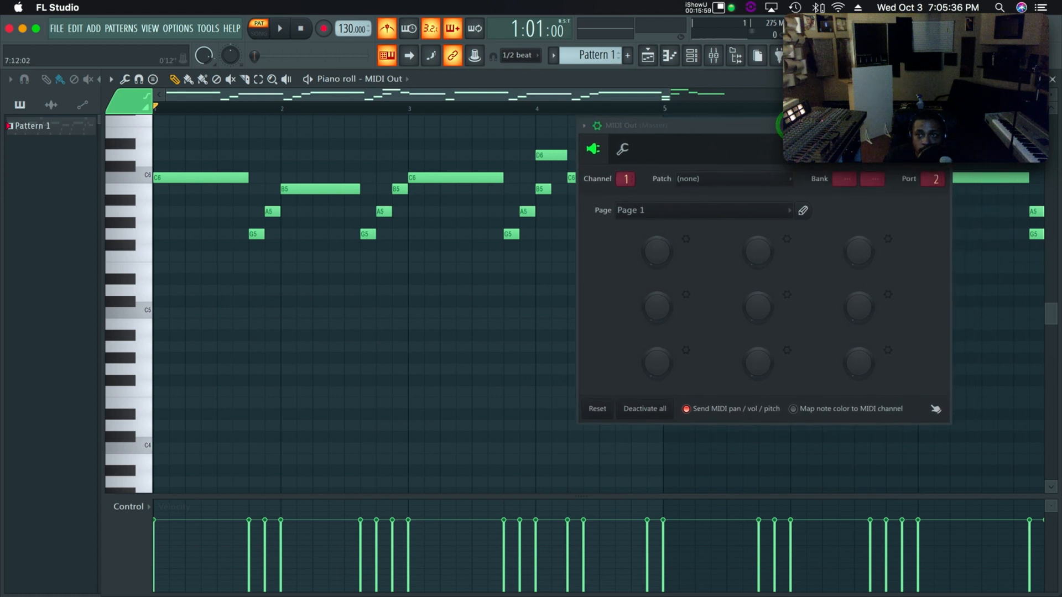
click(1052, 79)
click(943, 125)
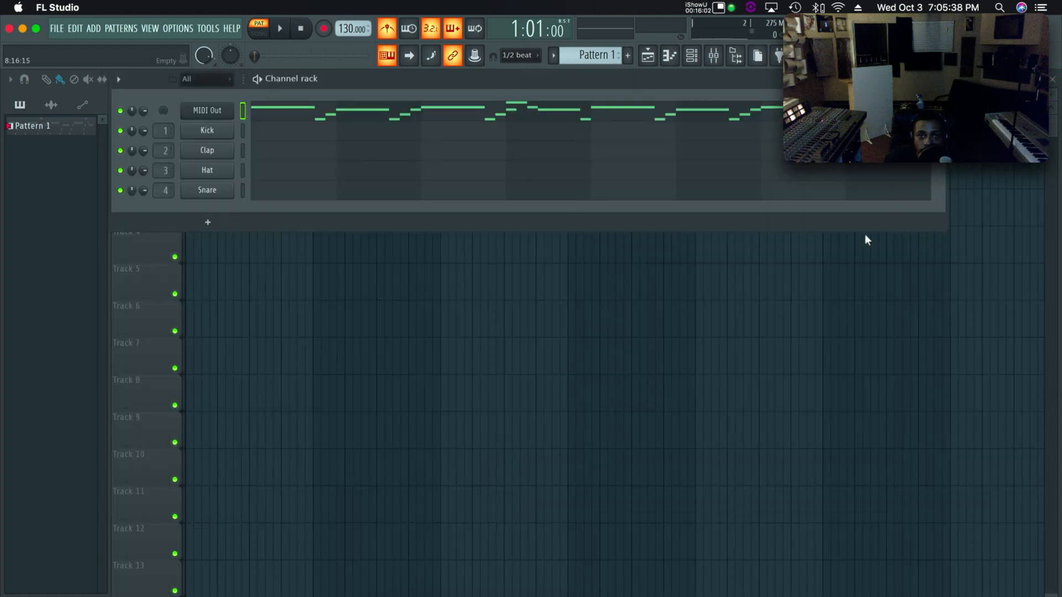
Step: Open the MIDI Out channel's piano roll and delete the overlapping G5 note under the A5 just before bar 8
click(759, 112)
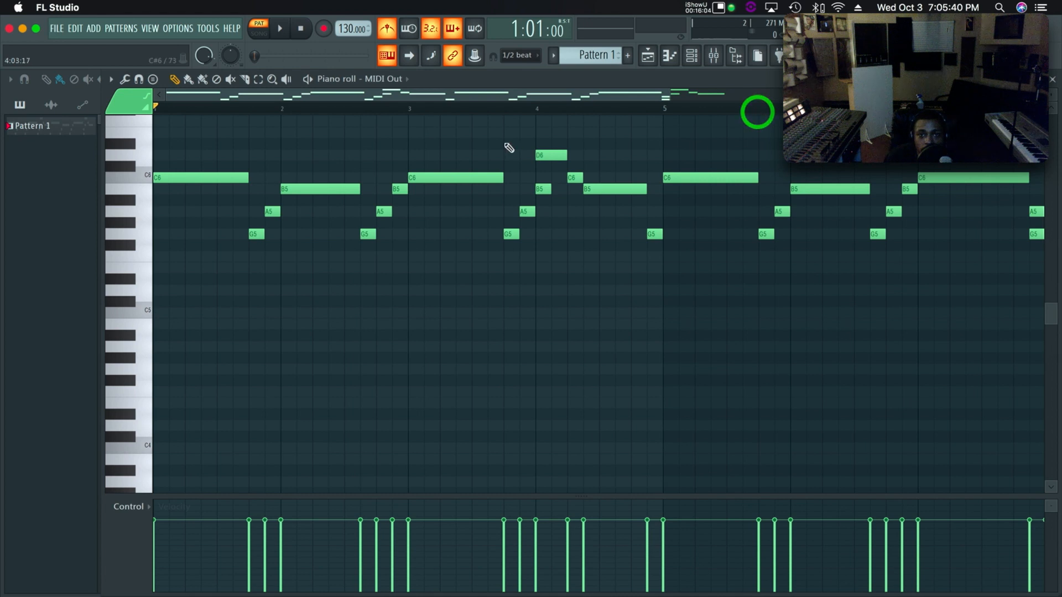
click(380, 113)
drag(370, 112, 504, 136)
drag(437, 94, 718, 151)
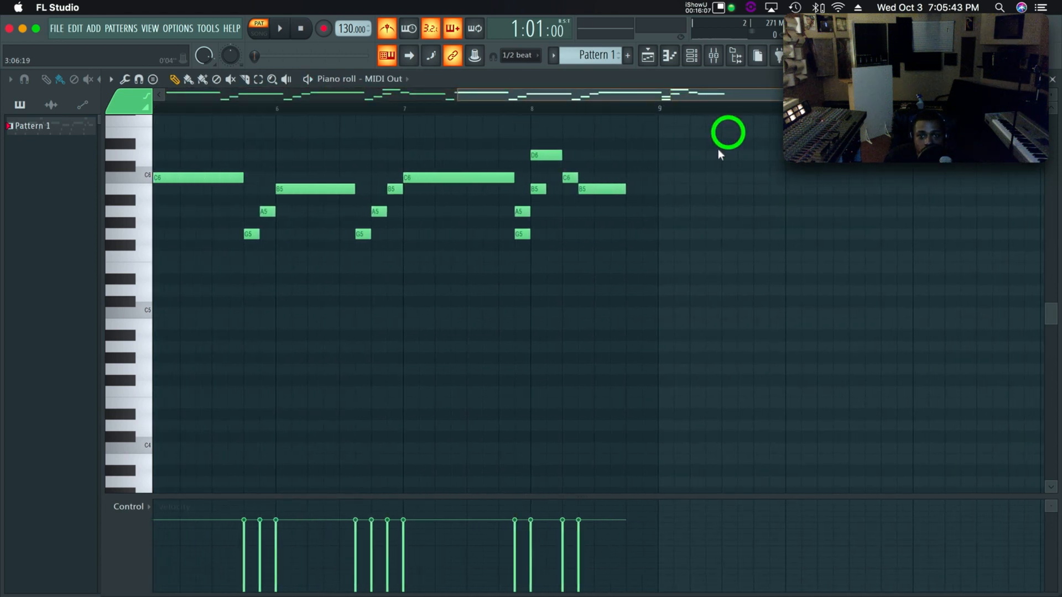
click(521, 233)
drag(675, 100, 266, 133)
Step: Turn the metronome off while the pattern plays, and close the piano roll before stopping playback
key(space)
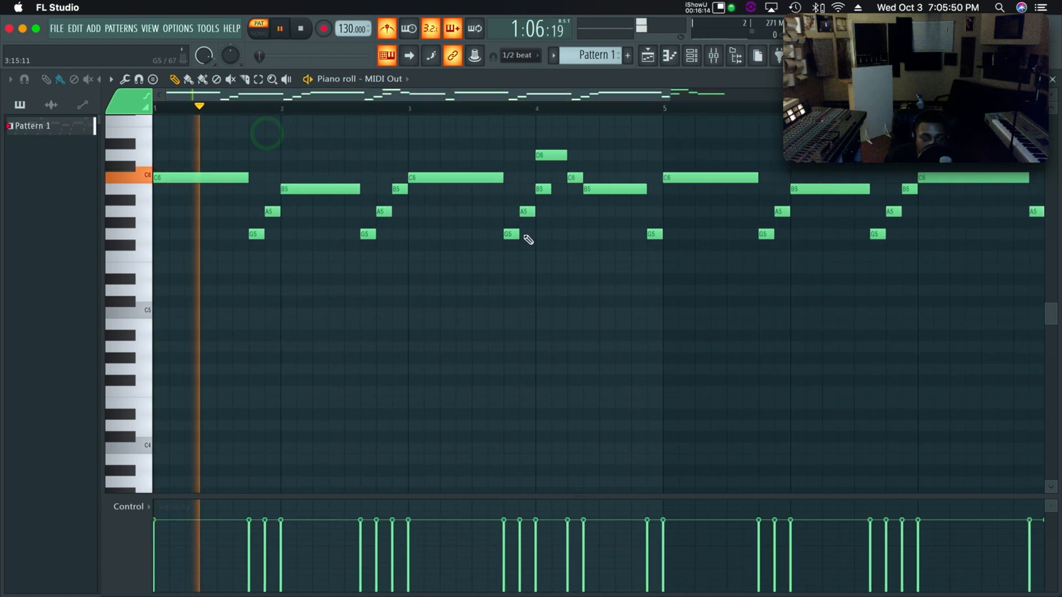
click(389, 31)
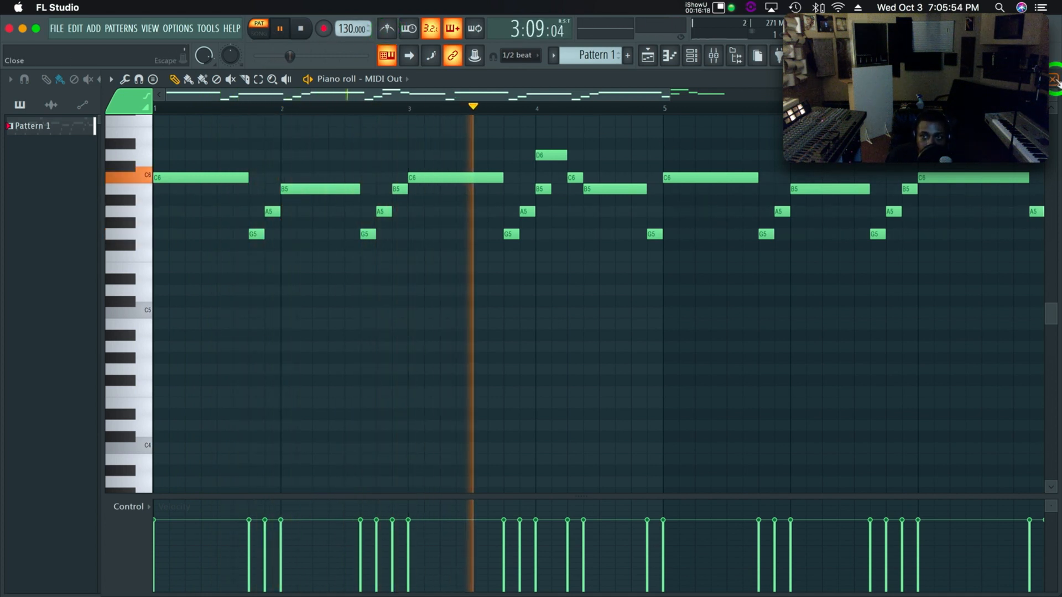
click(1052, 79)
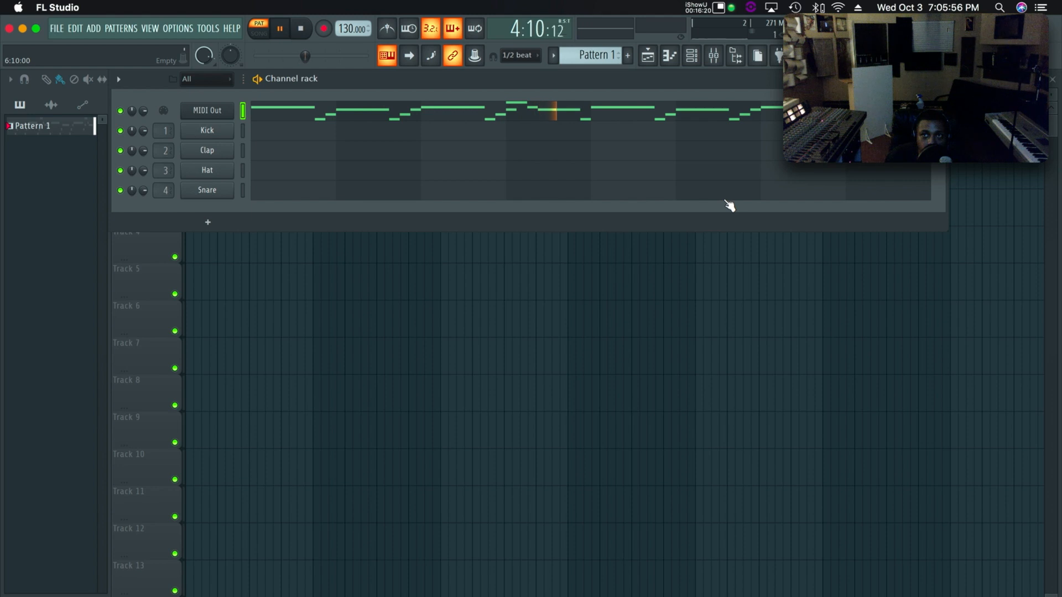
key(space)
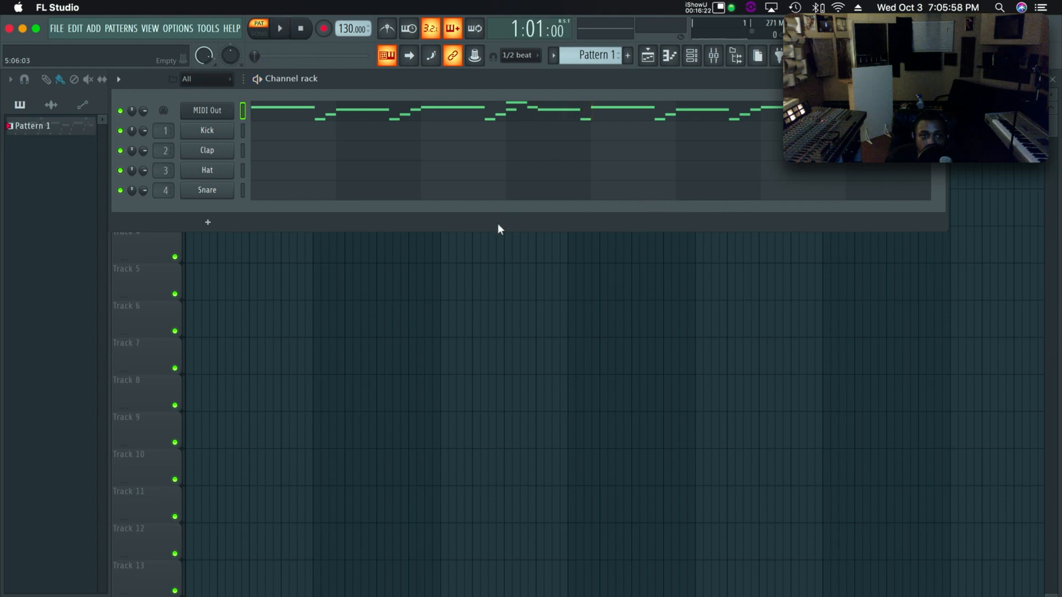
Step: Switch to Focusrite Control to bring the ADAT hardware inputs into view, and return to FL Studio to play the pattern
mouse_move(640, 591)
click(943, 559)
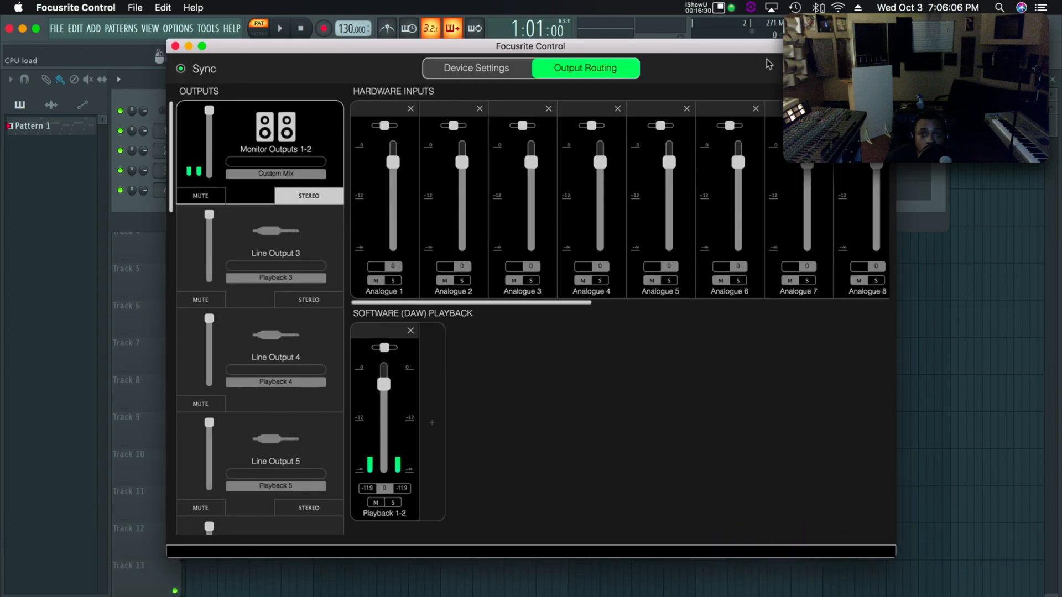
drag(705, 43, 776, 75)
drag(510, 329, 776, 335)
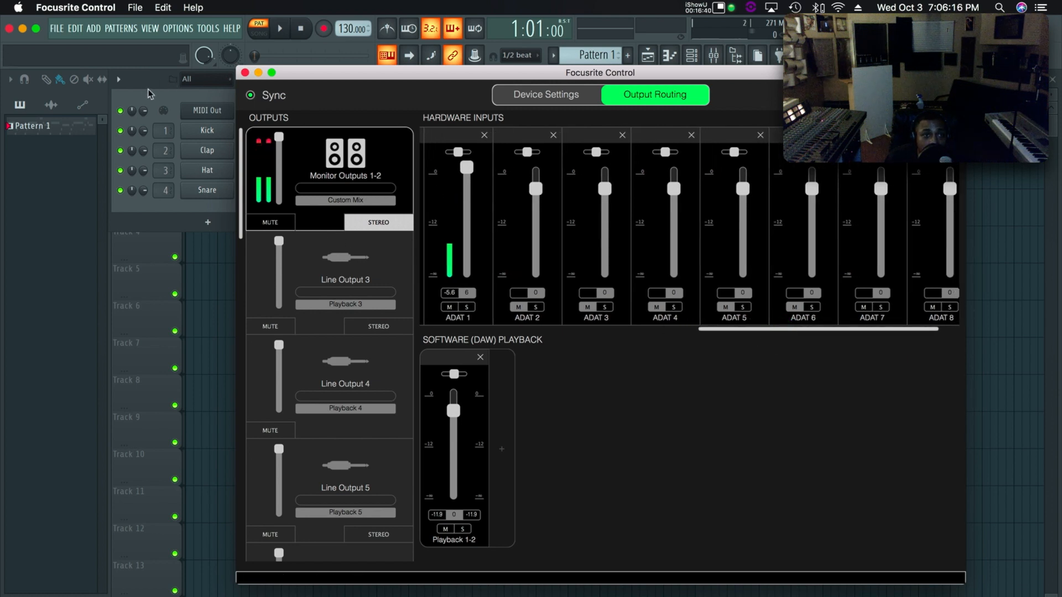
click(149, 91)
click(282, 29)
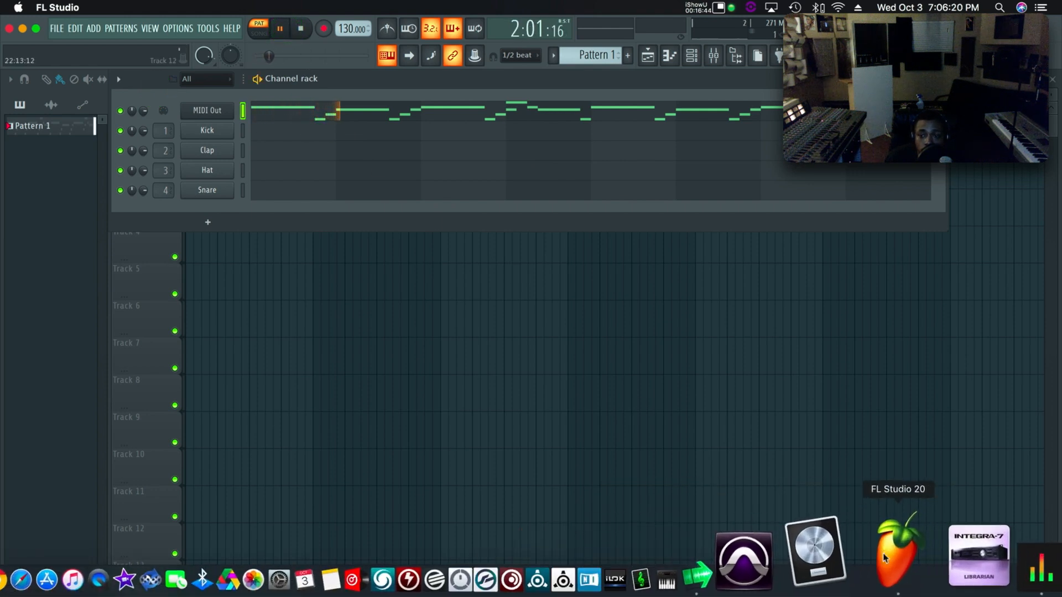
Step: Switch to Focusrite Control and toggle mute on and off for the ADAT 7 and ADAT 8 inputs during playback
click(938, 548)
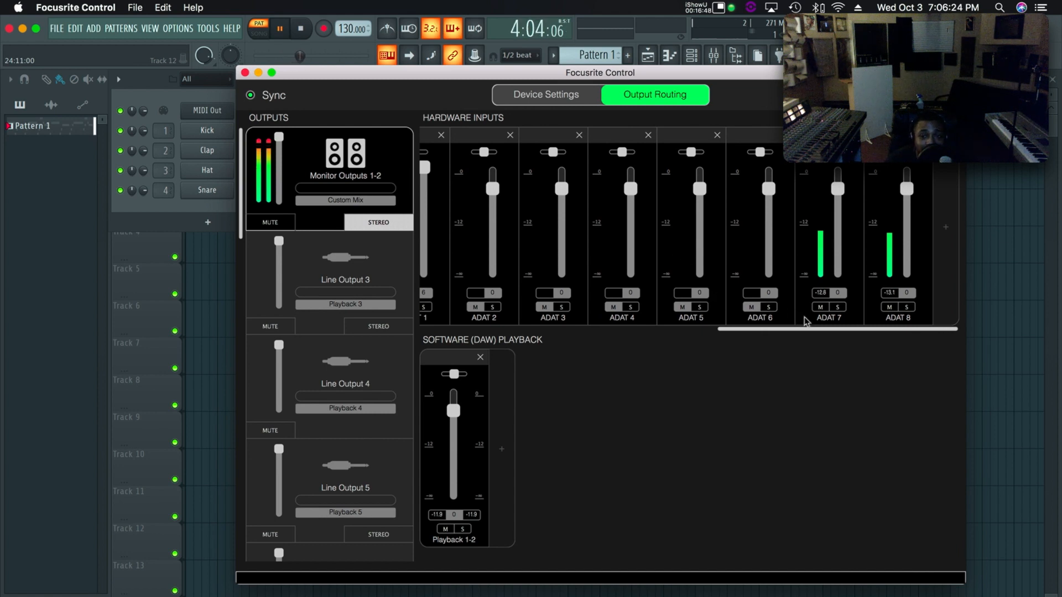
click(821, 306)
click(886, 308)
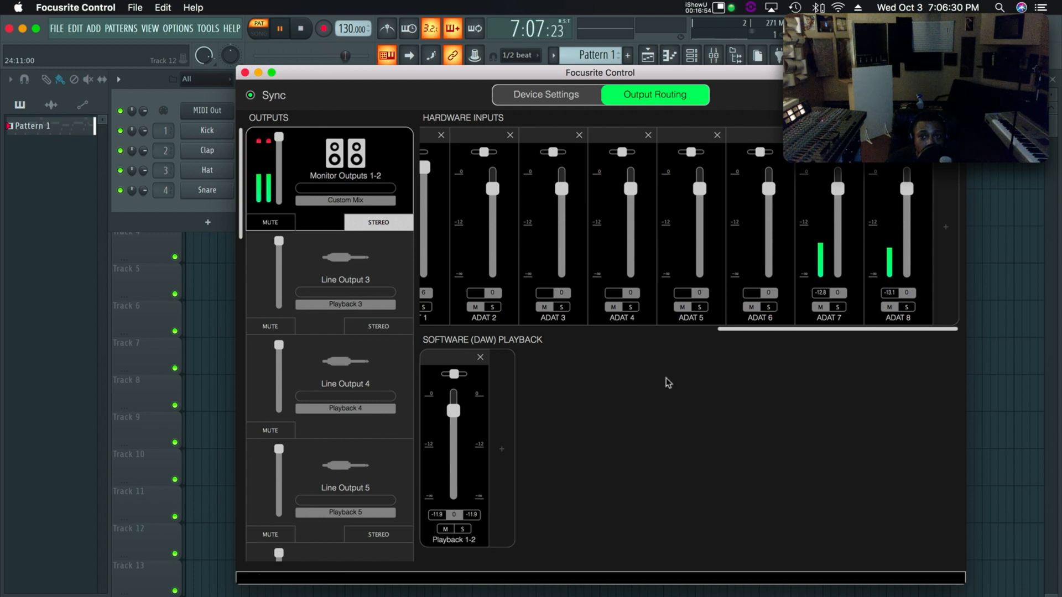
click(820, 308)
click(890, 308)
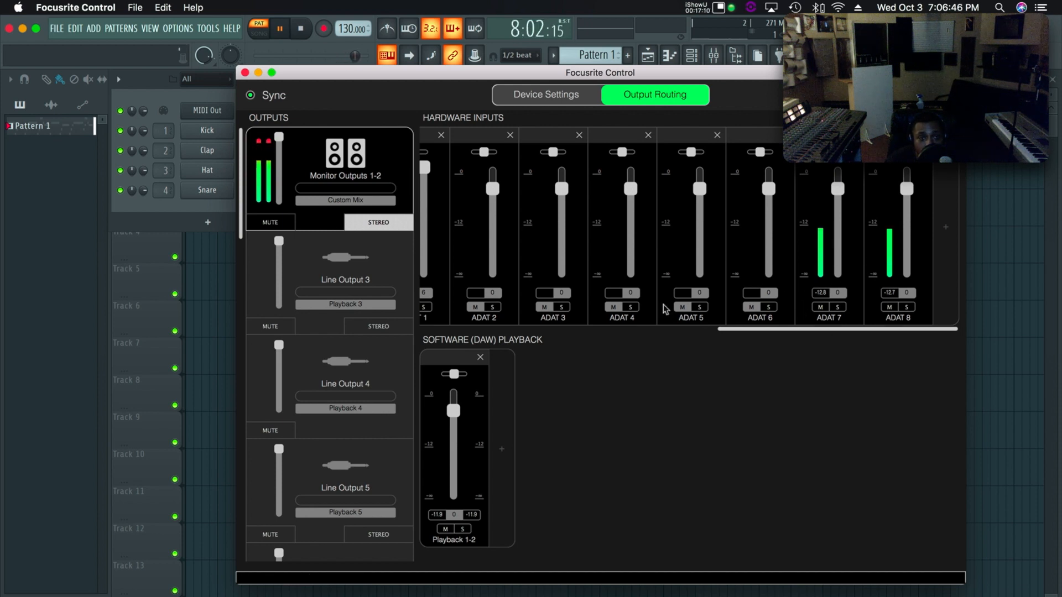
Step: Check the signal levels across the S/PDIF and ADAT inputs, and minimize Focusrite Control and stop playback in FL Studio
scroll(615, 268, left, 10)
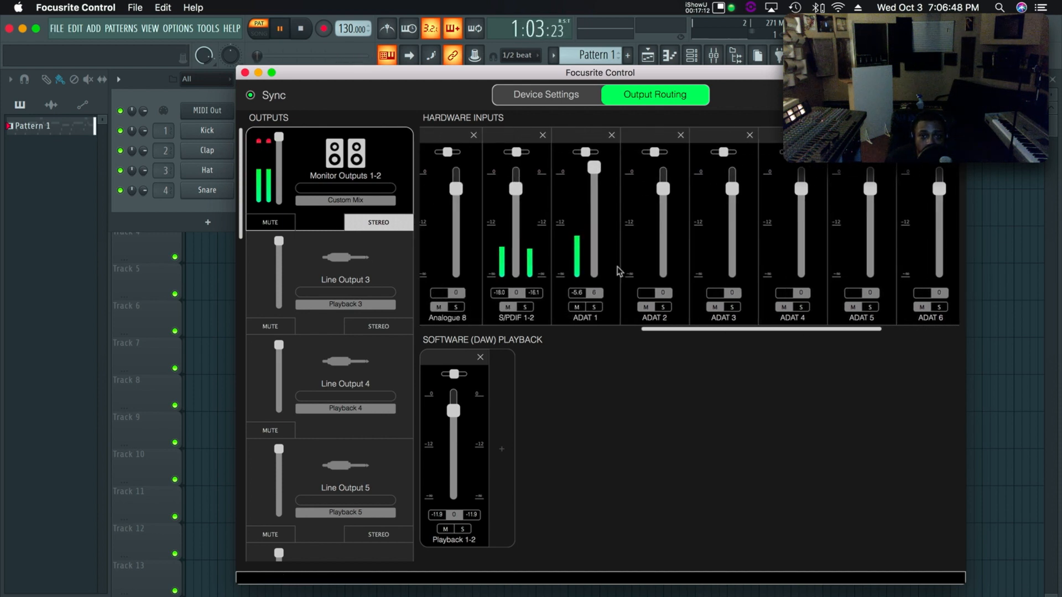
scroll(618, 271, right, 3)
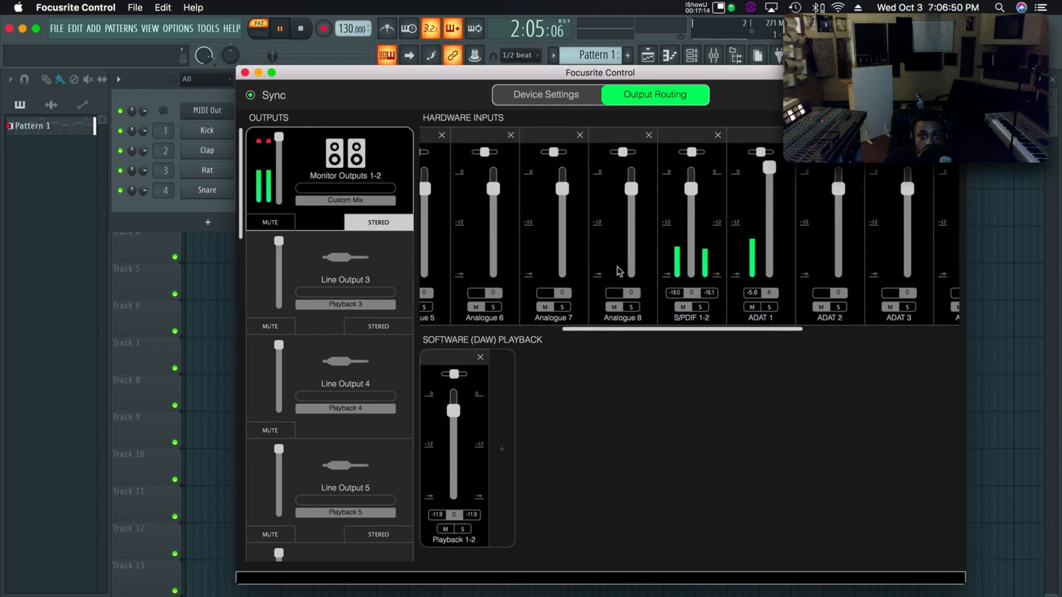
scroll(619, 271, right, 10)
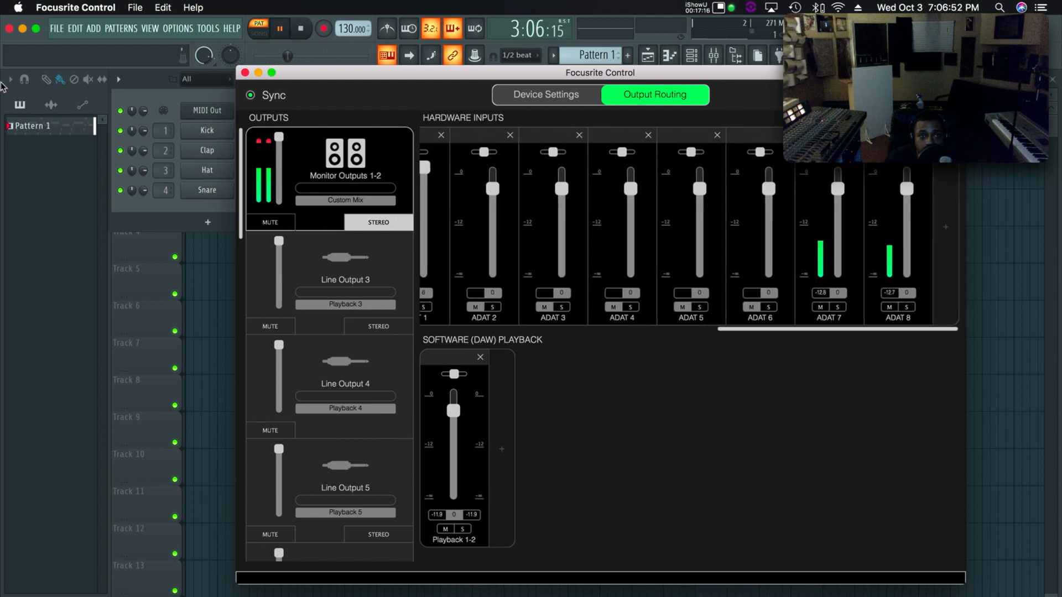
click(259, 73)
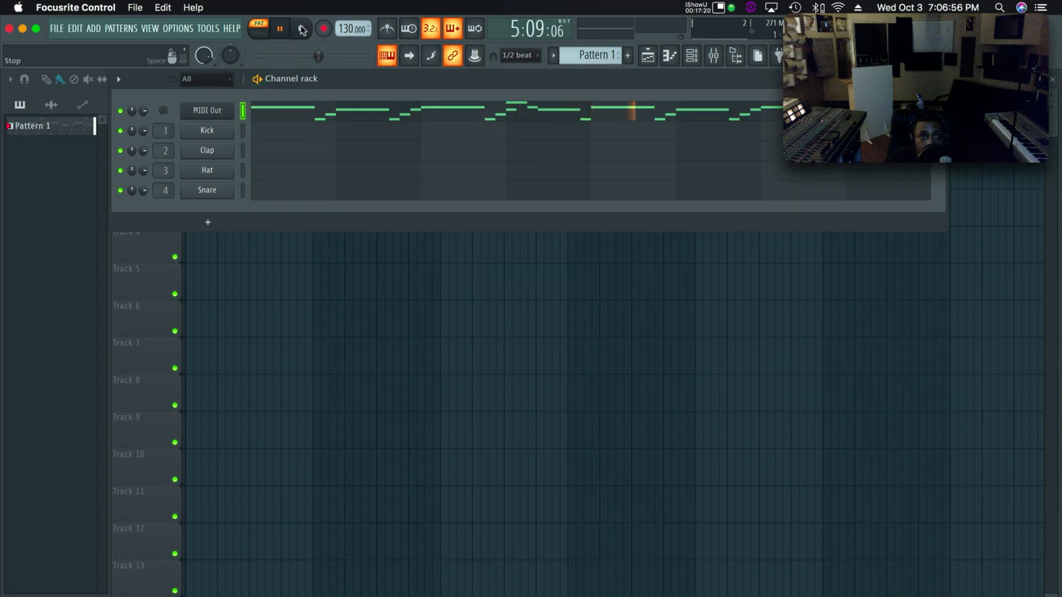
click(302, 30)
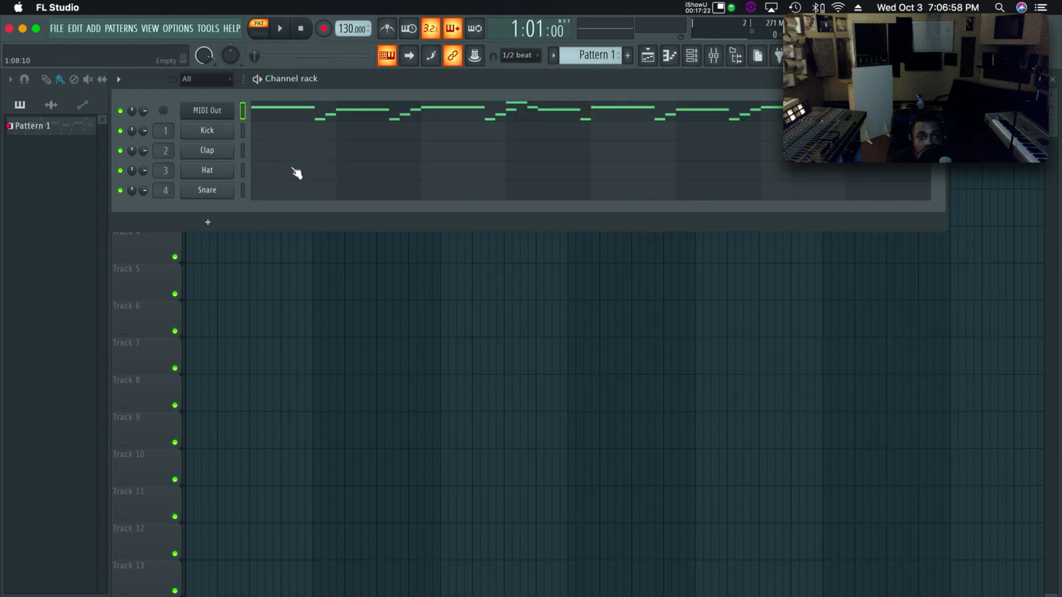
Step: Open the mixer and look through its range of insert tracks
click(714, 55)
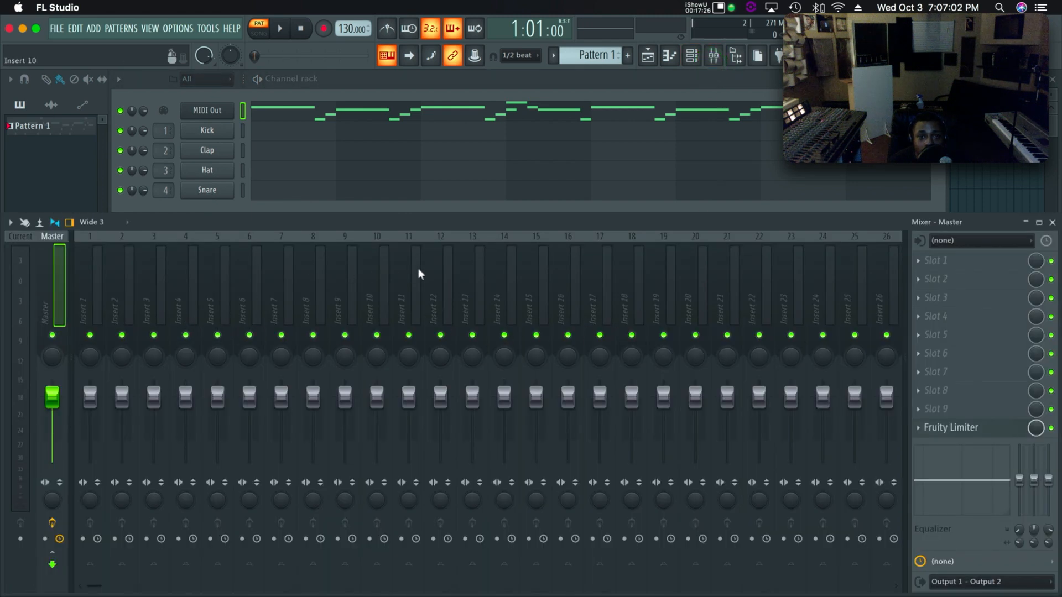
scroll(485, 271, down, 5)
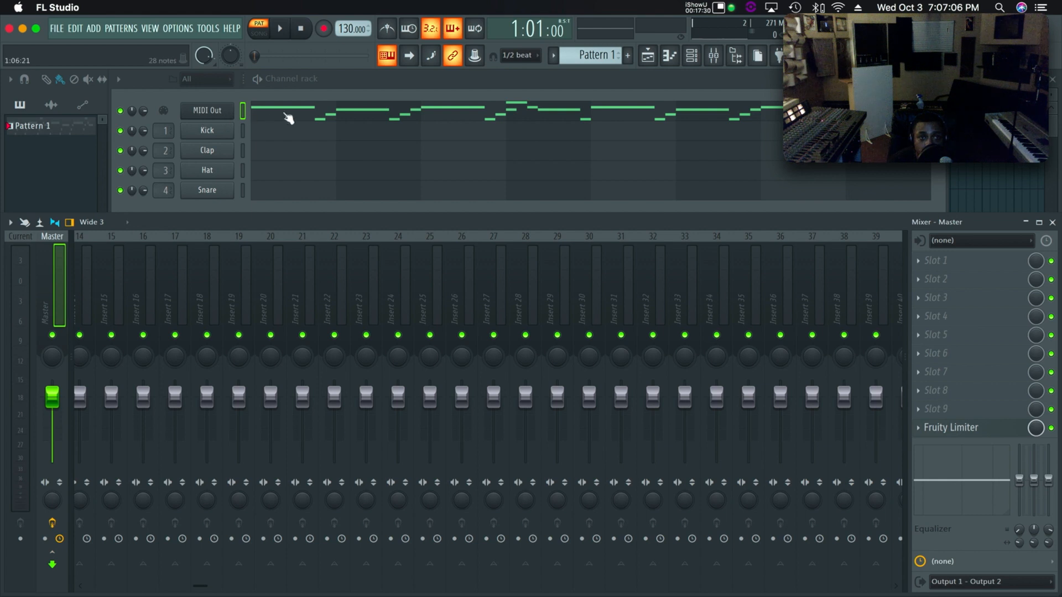
scroll(254, 273, down, 5)
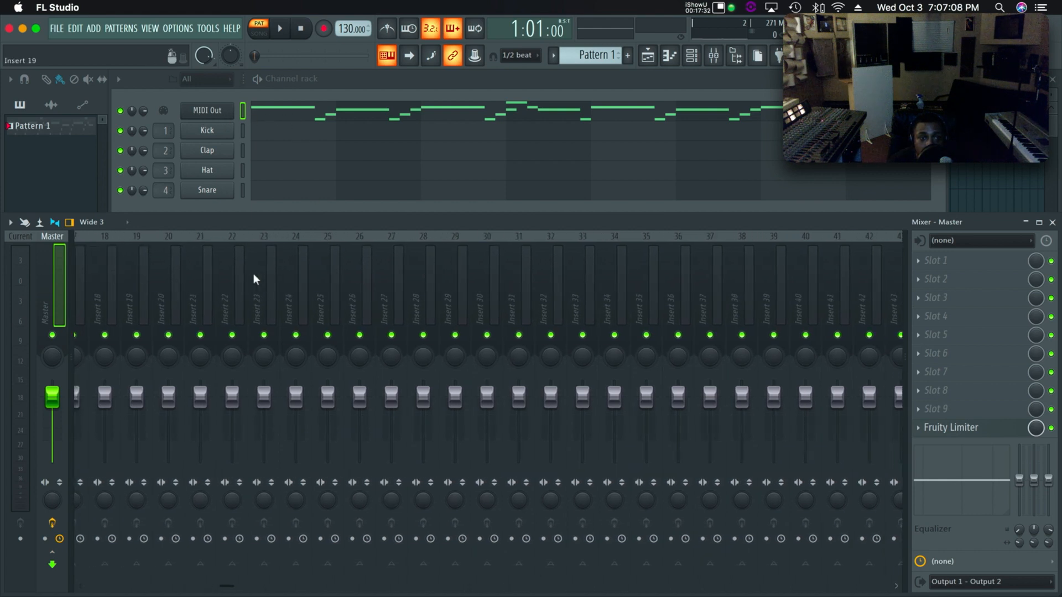
scroll(253, 273, up, 10)
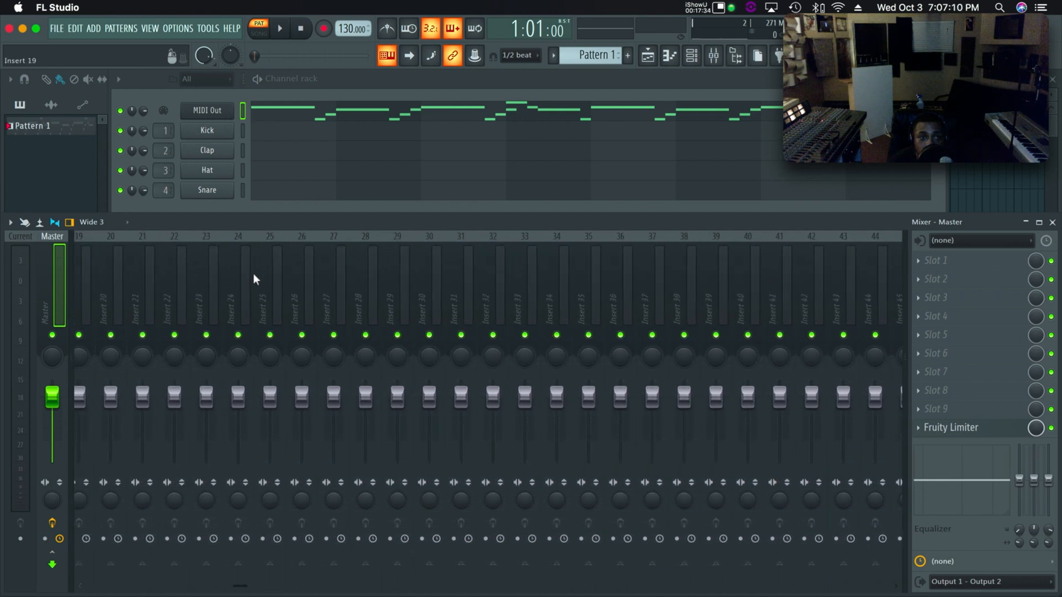
scroll(253, 273, down, 20)
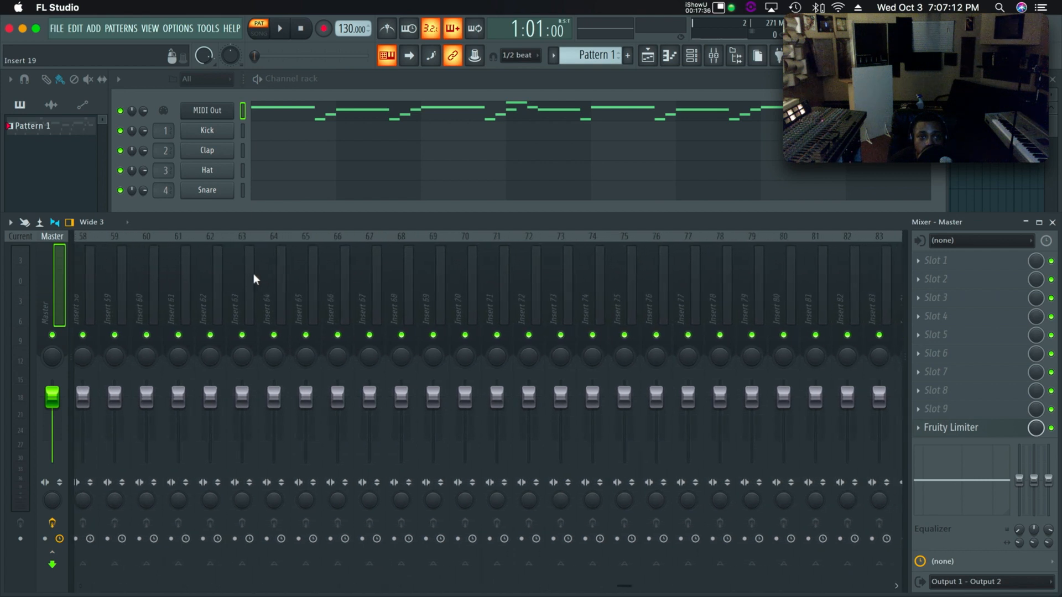
scroll(253, 273, up, 11)
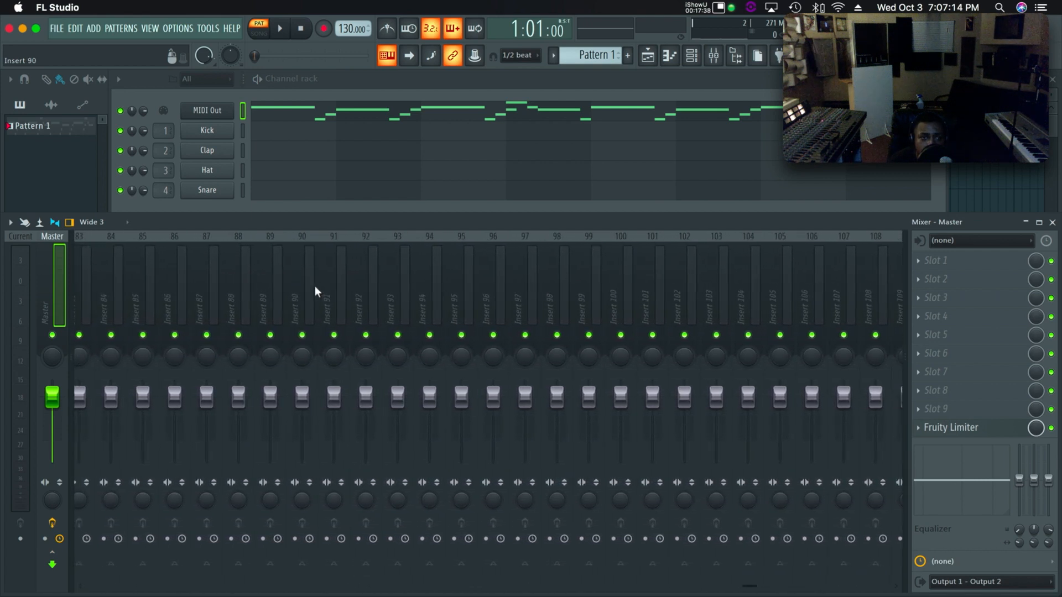
scroll(287, 280, up, 20)
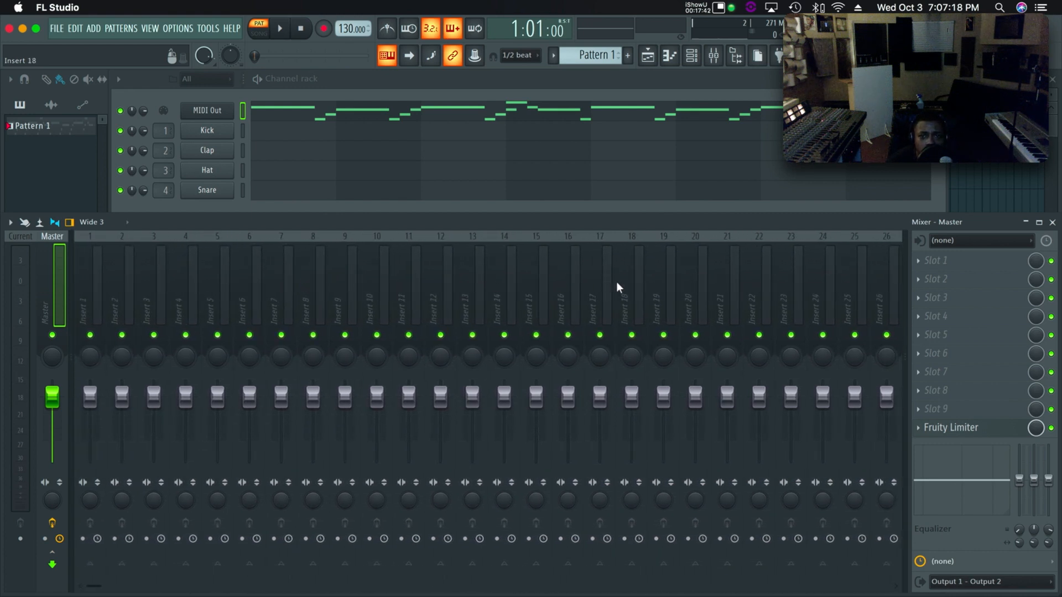
scroll(683, 270, down, 8)
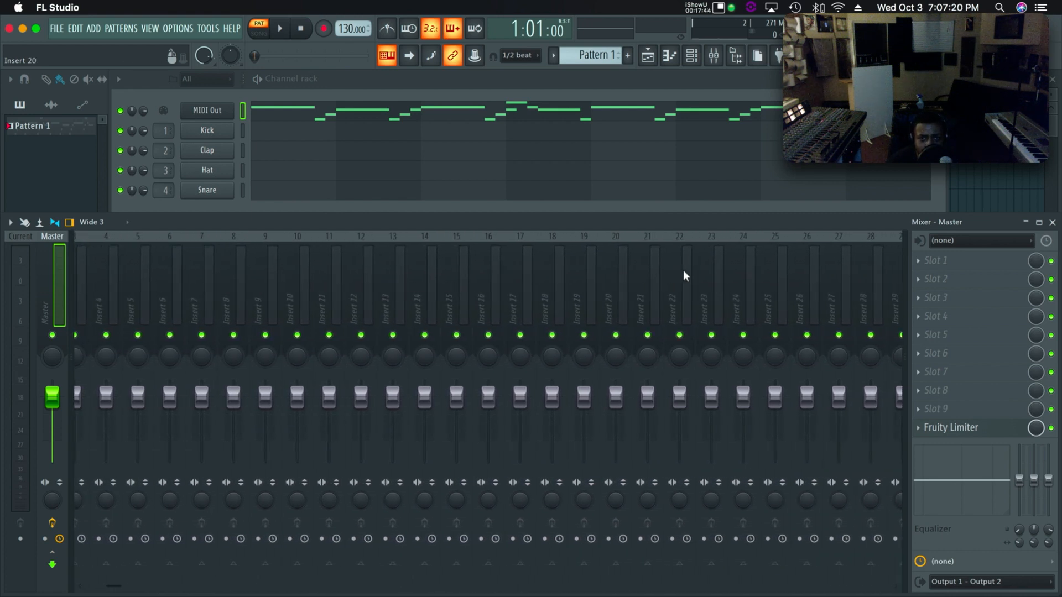
Step: Select mixer track Insert 20 and set its external audio input to the stereo pair ADAT 7 - ADAT 8
click(460, 265)
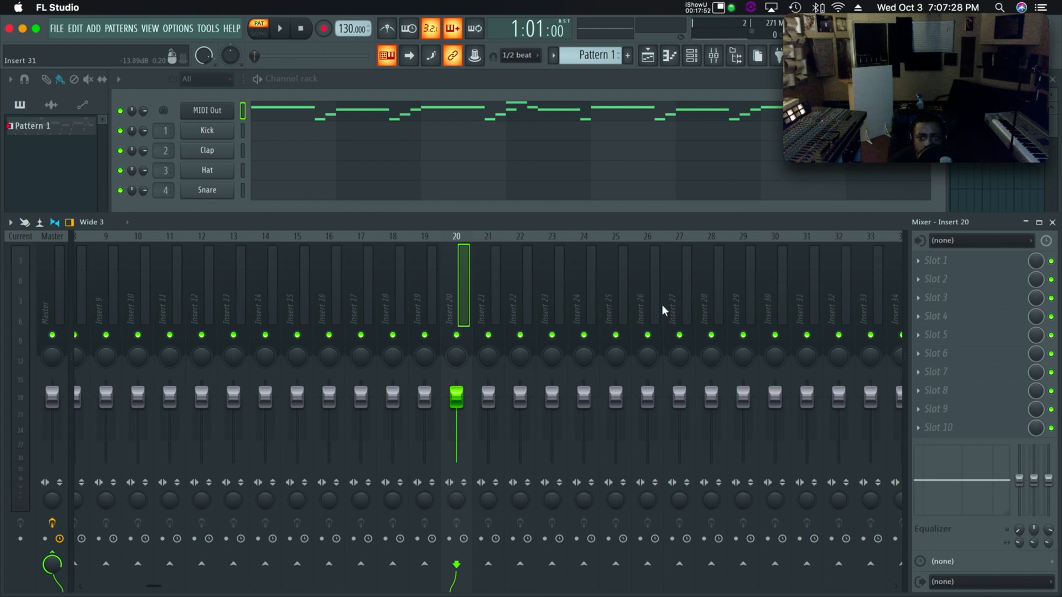
click(497, 277)
click(463, 270)
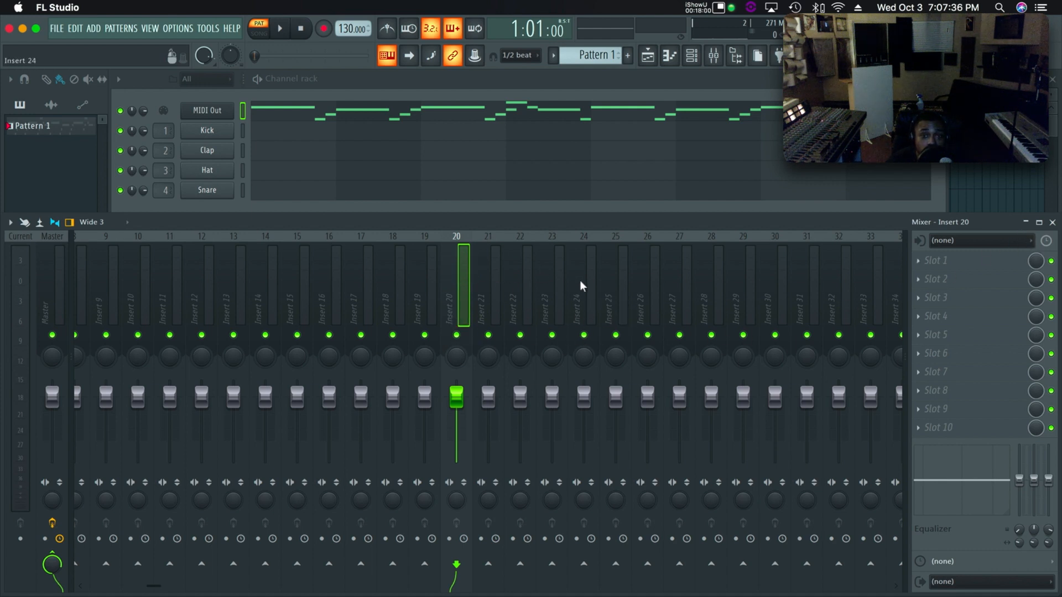
click(1027, 242)
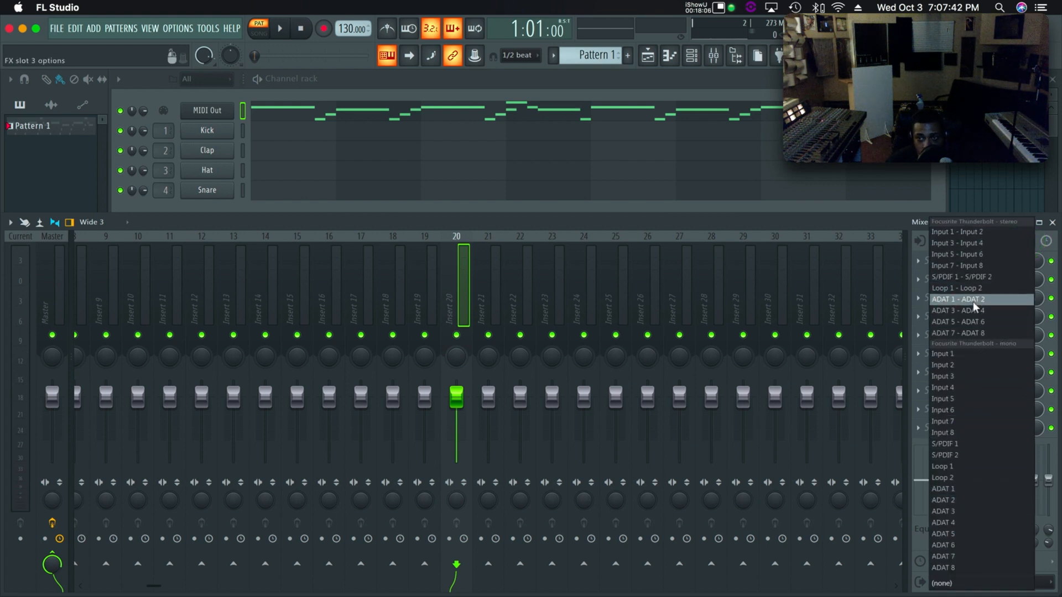
click(972, 332)
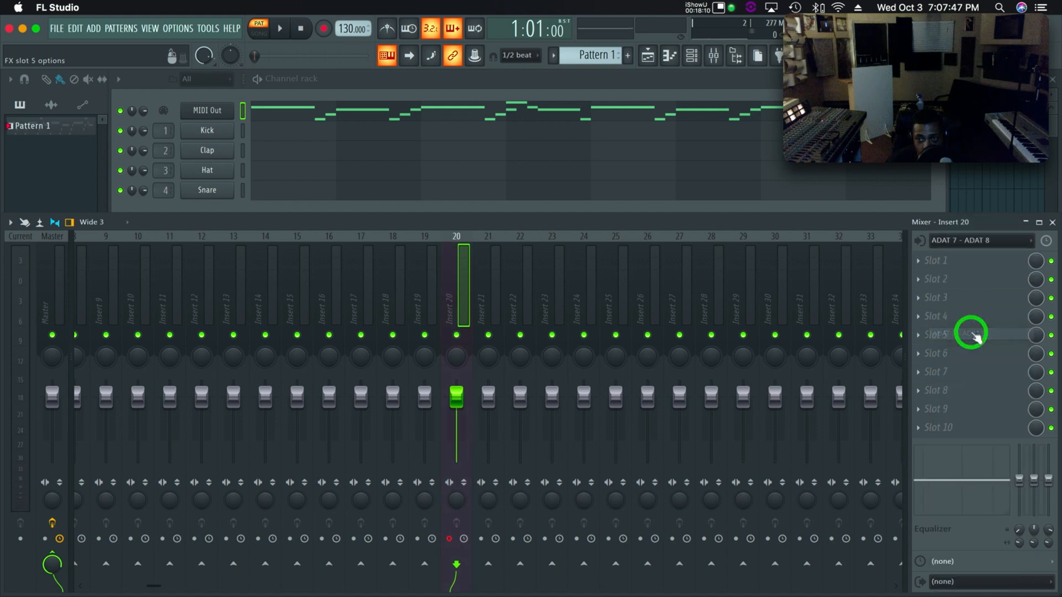
click(449, 540)
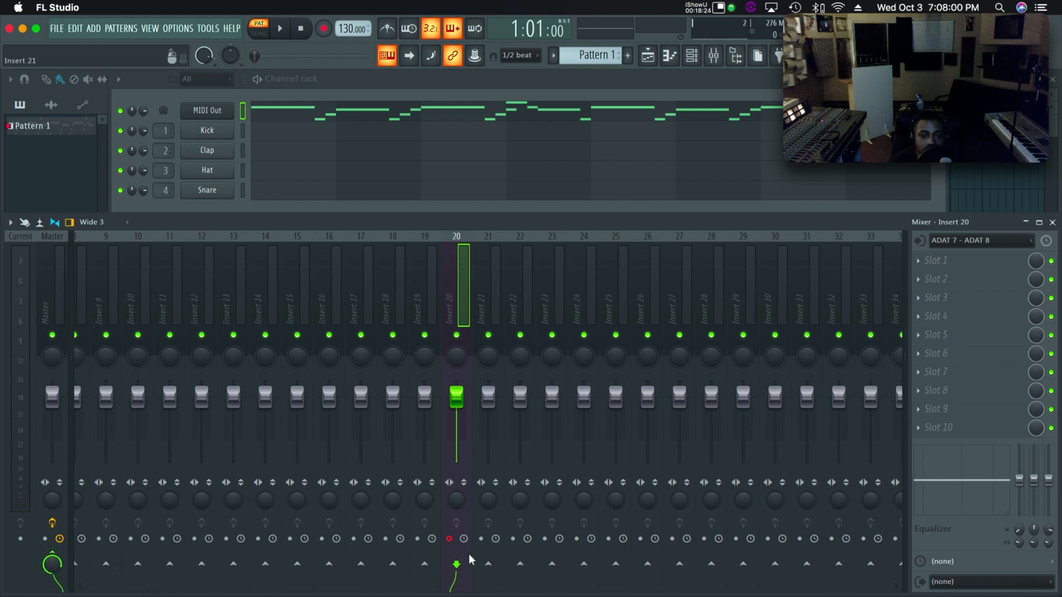
click(983, 242)
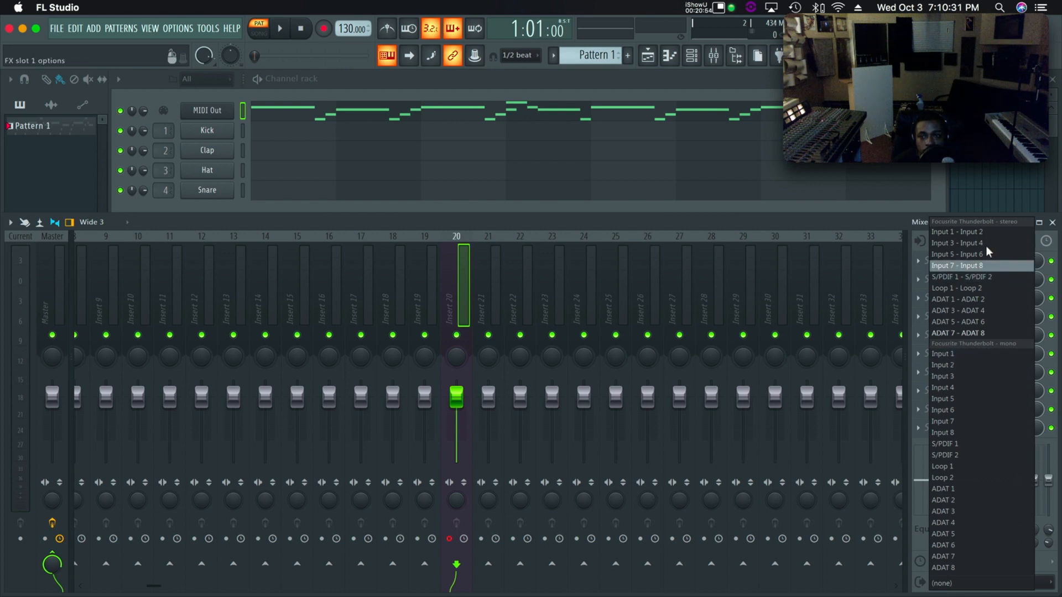
click(971, 334)
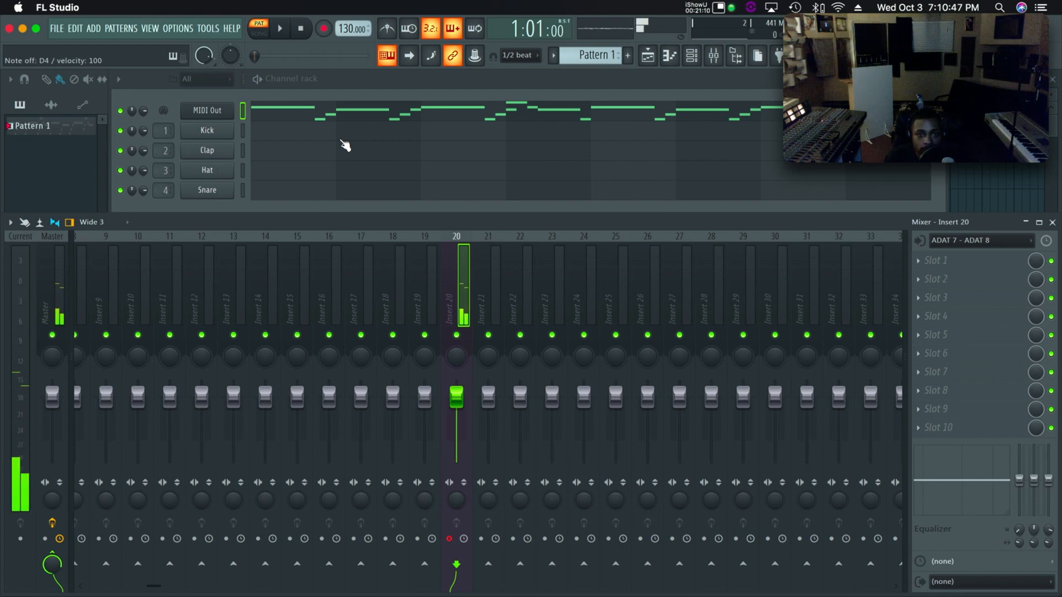
Step: Switch to Focusrite Control and toggle the mute of the ADAT 7 and ADAT 8 hardware inputs
mouse_move(691, 594)
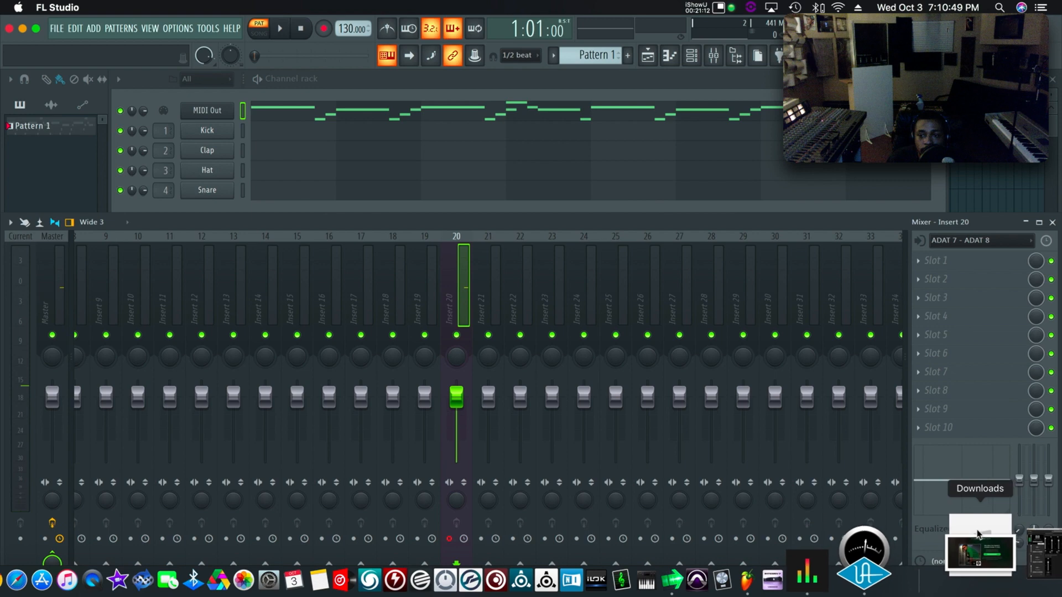
click(1005, 533)
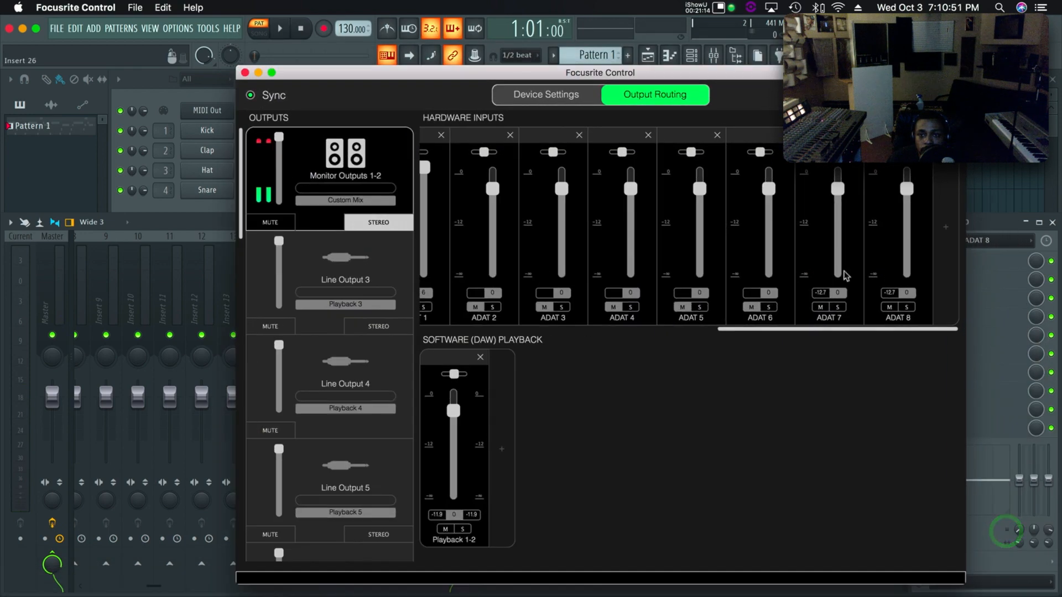
click(821, 307)
click(890, 308)
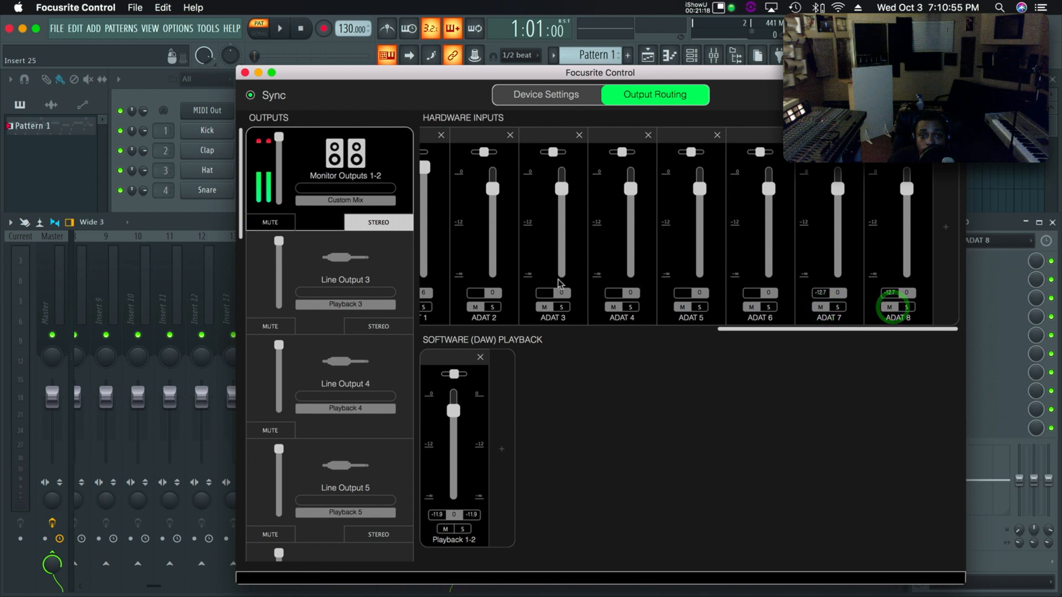
Step: Look through the row of hardware inputs in Focusrite Control, and return to FL Studio's mixer
scroll(559, 284, left, 5)
scroll(609, 283, right, 5)
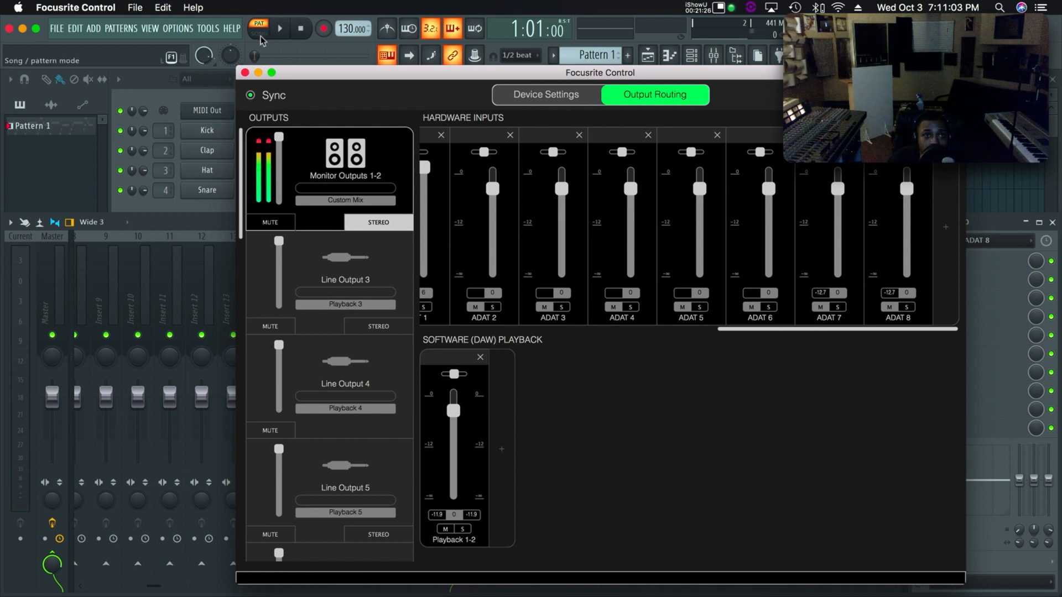
click(308, 49)
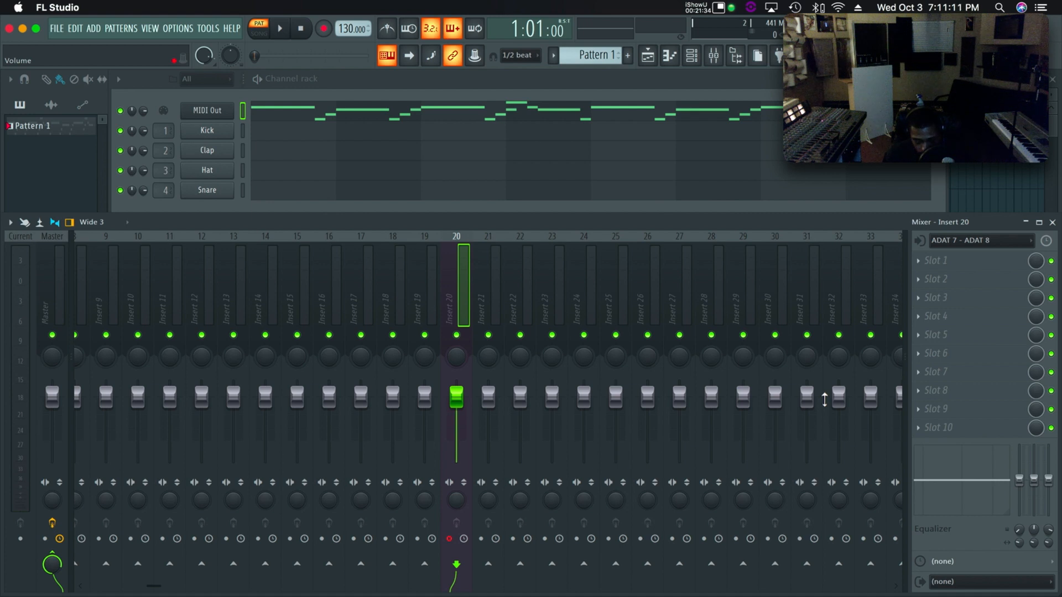
Step: Play test notes on the MIDI Out channel to check the synth's signal on mixer track Insert 20
key(n)
key(n)
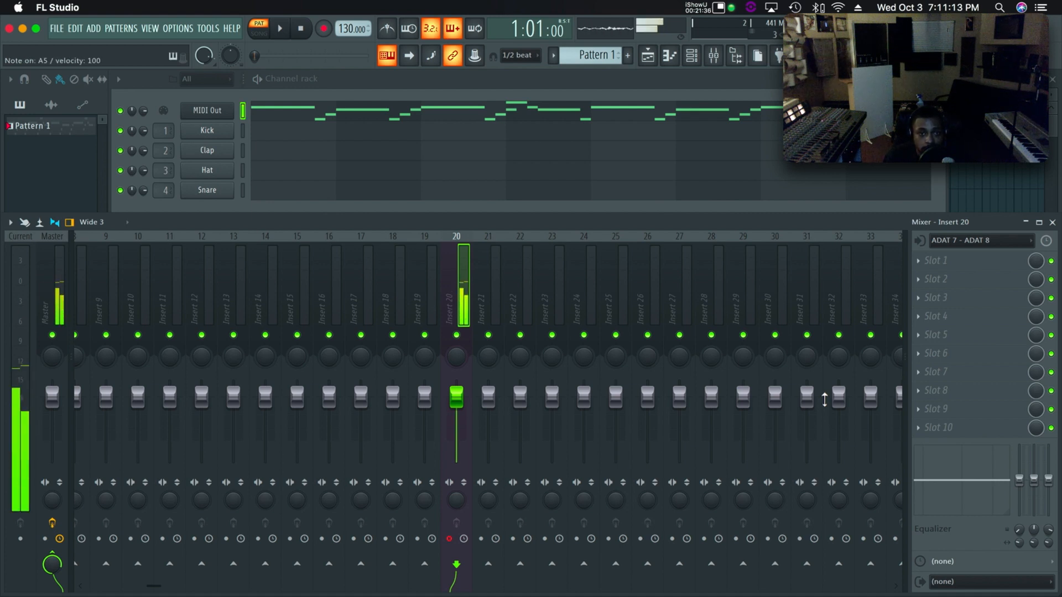
key(n)
key(m)
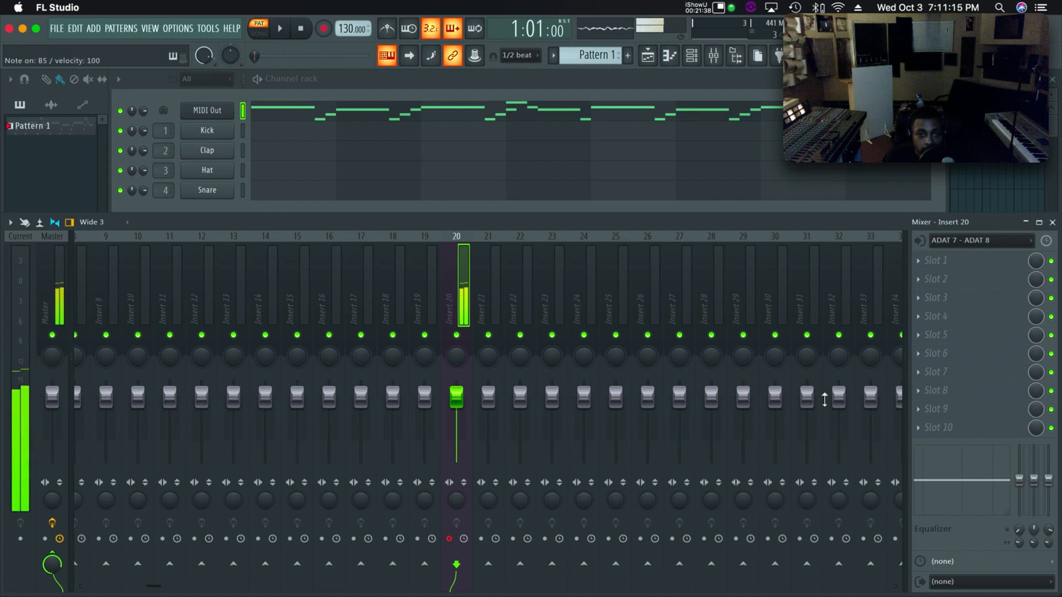
key(m)
key(n)
key(x)
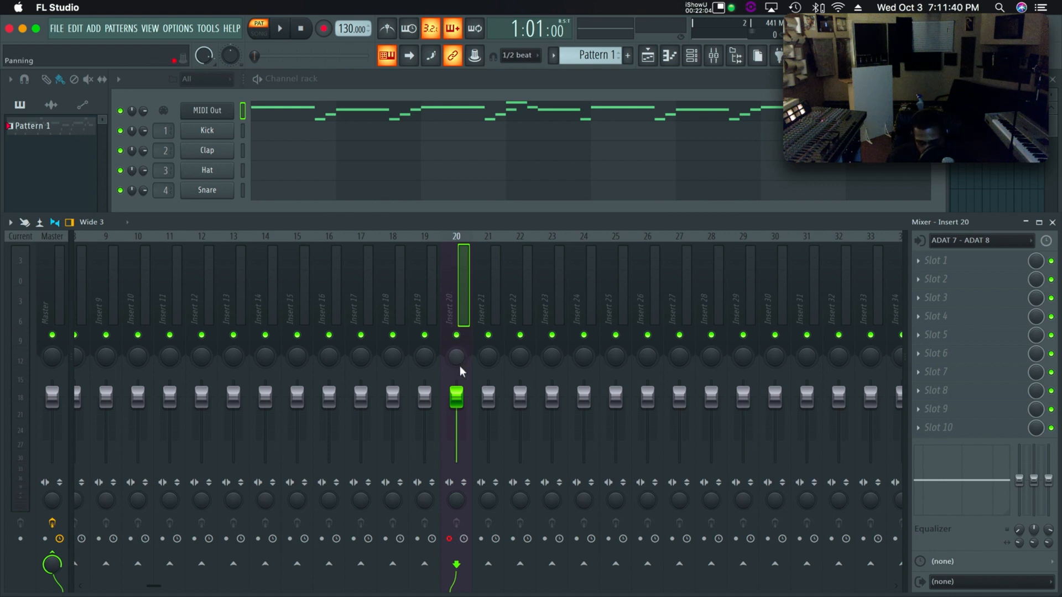
key(c)
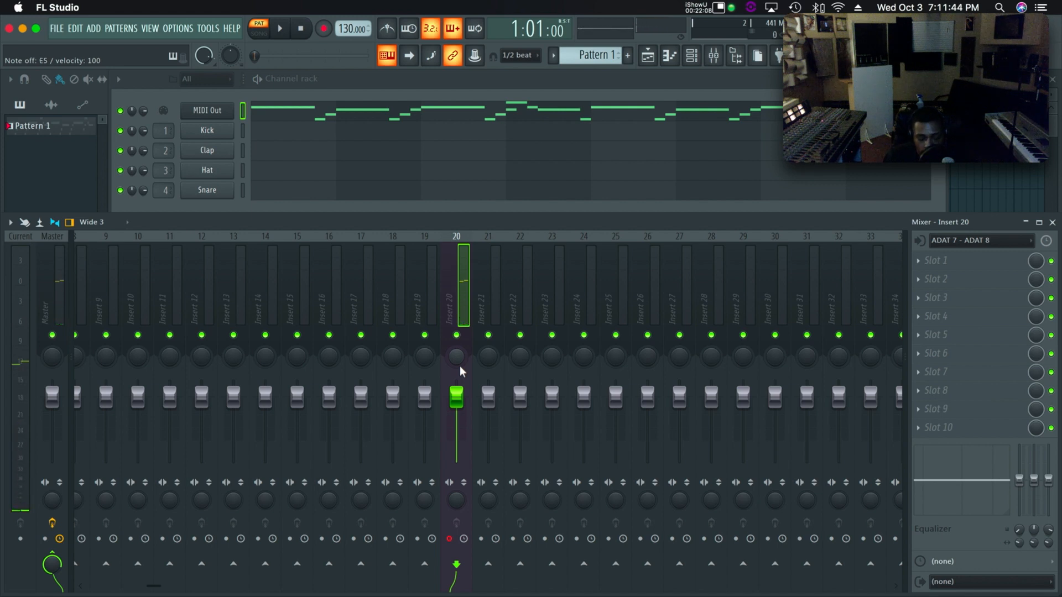
key(v)
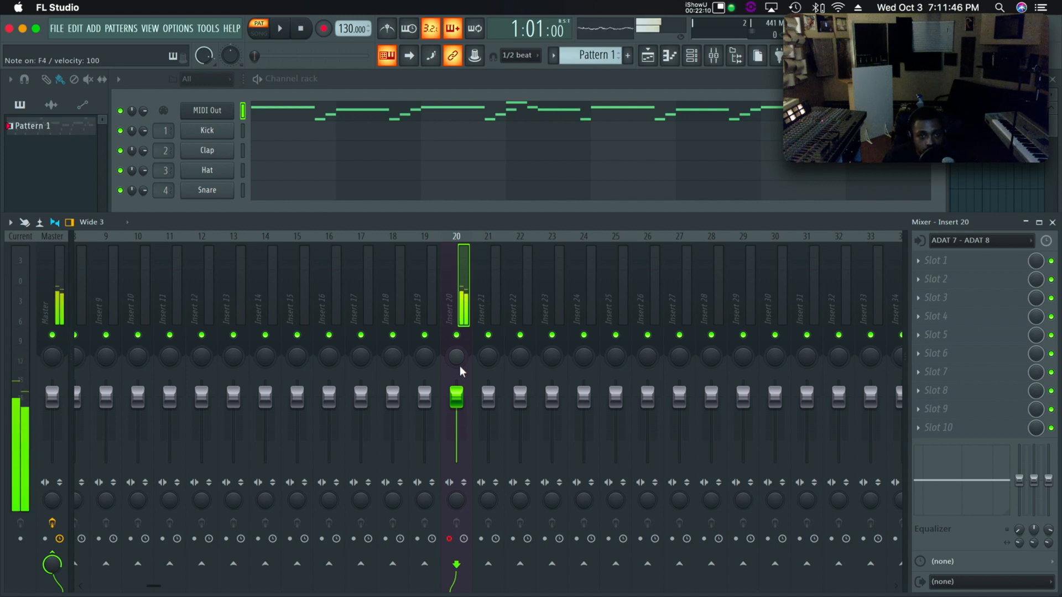
key(b)
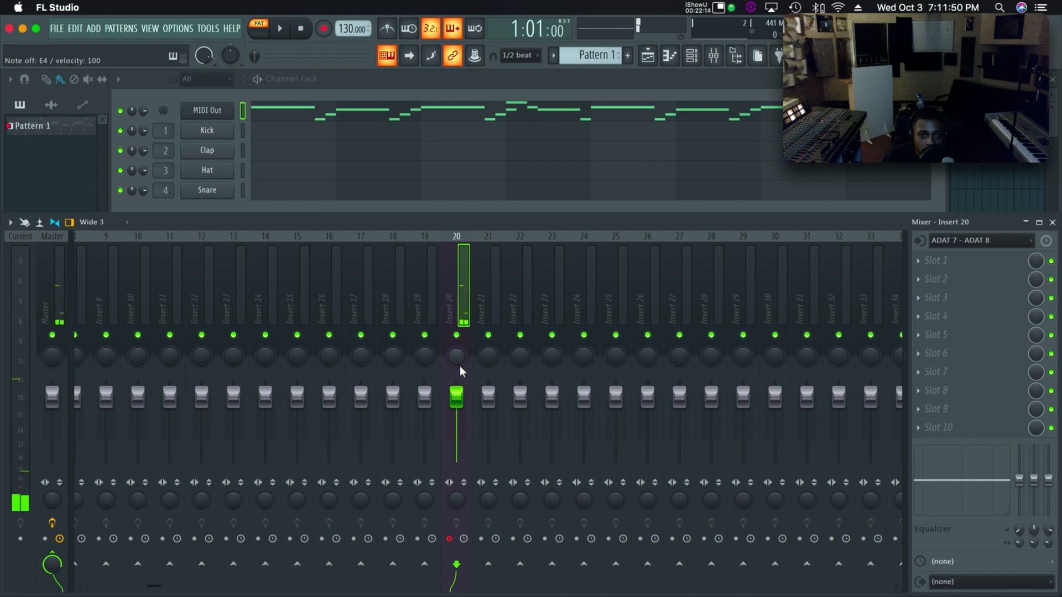
key(x)
key(b)
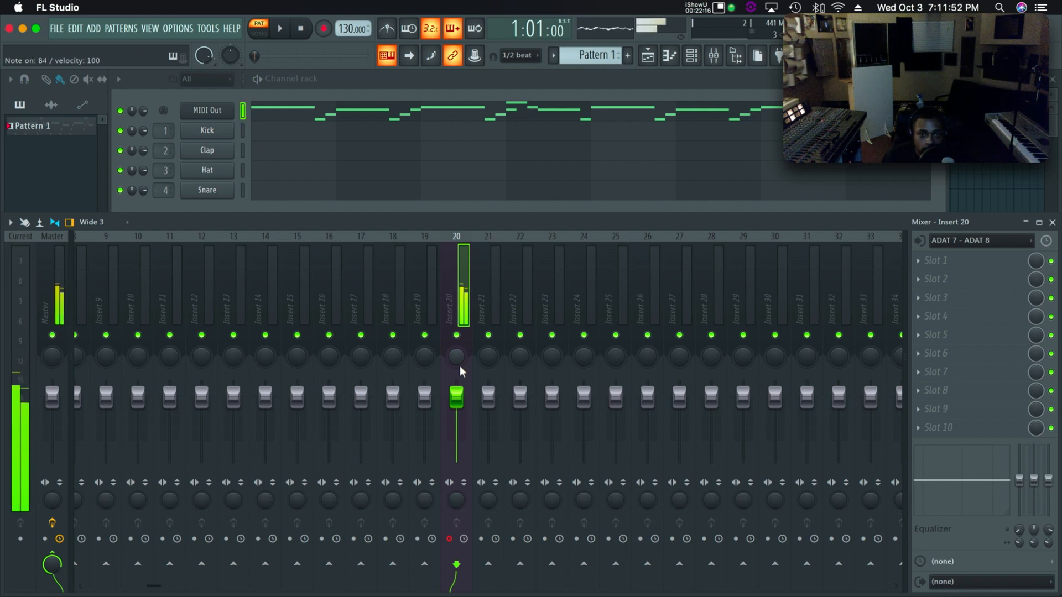
key(u)
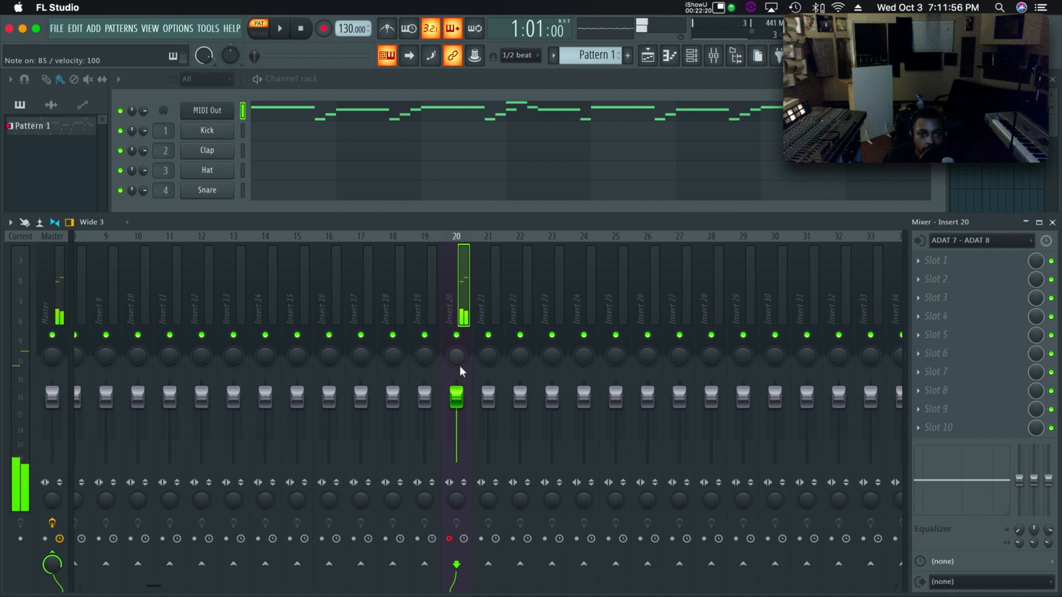
key(e)
key(u)
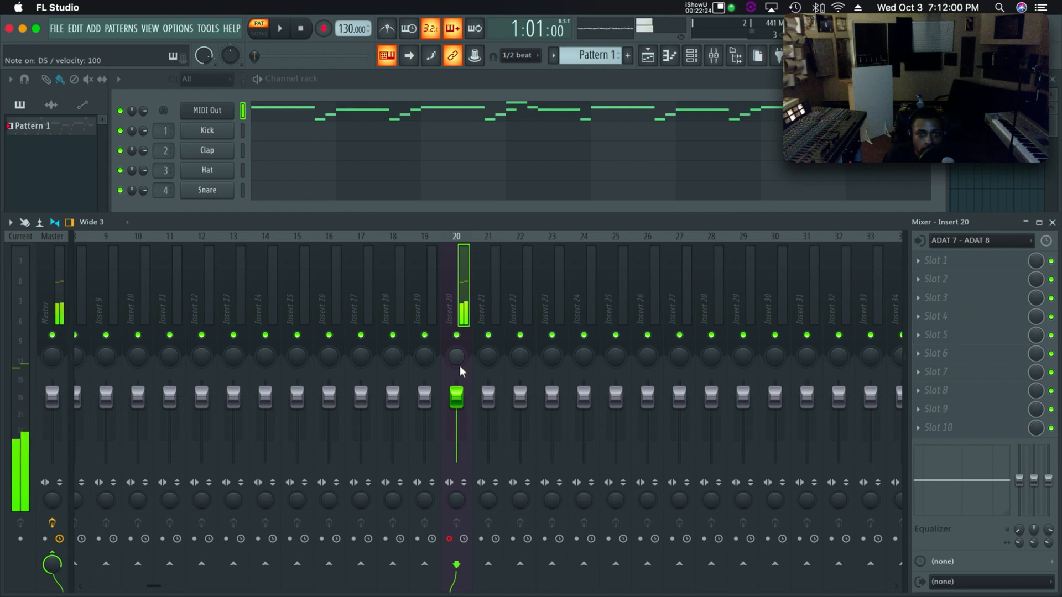
key(r)
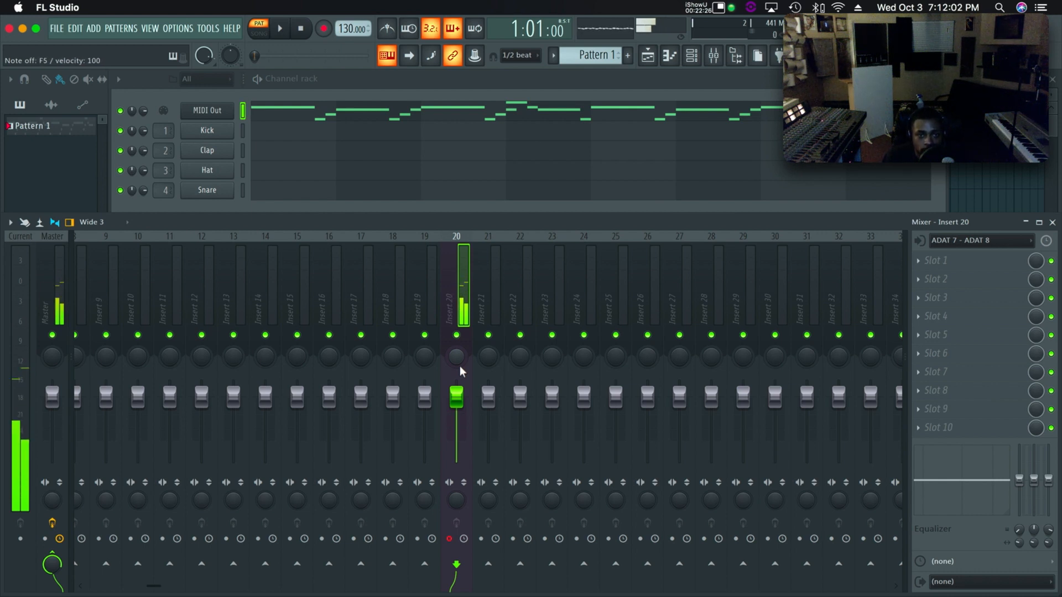
key(w)
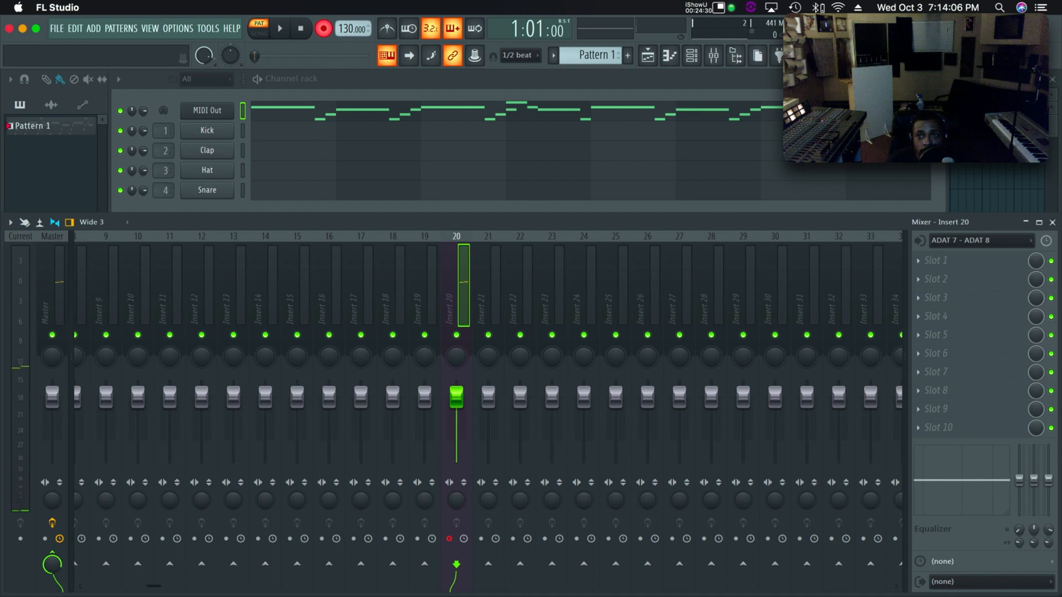
Step: Look over the playlist and the MIDI Out notes in the piano roll, and return to the channel rack
key(F5)
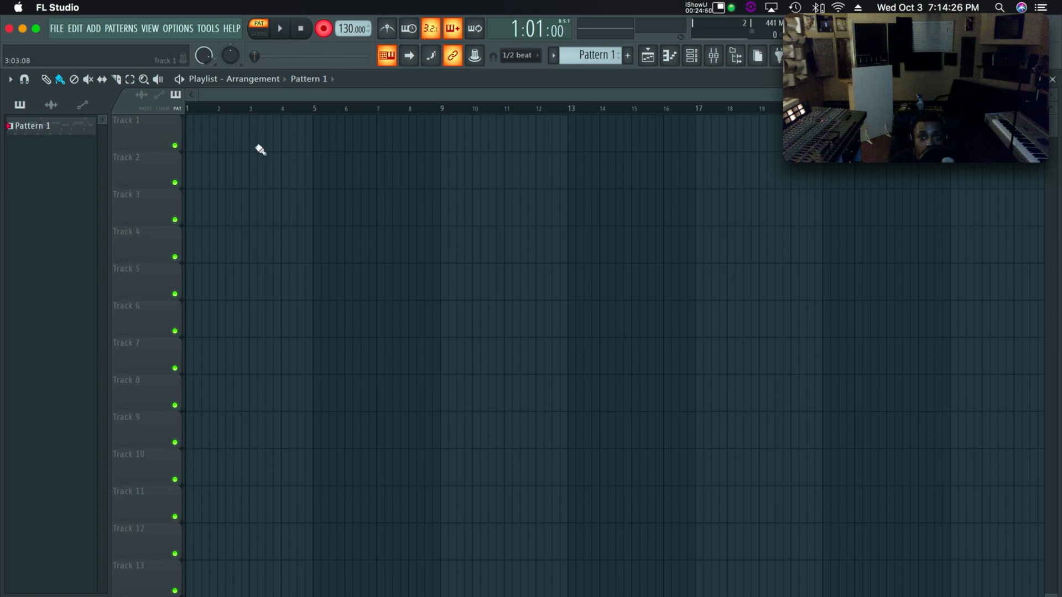
click(691, 54)
click(669, 54)
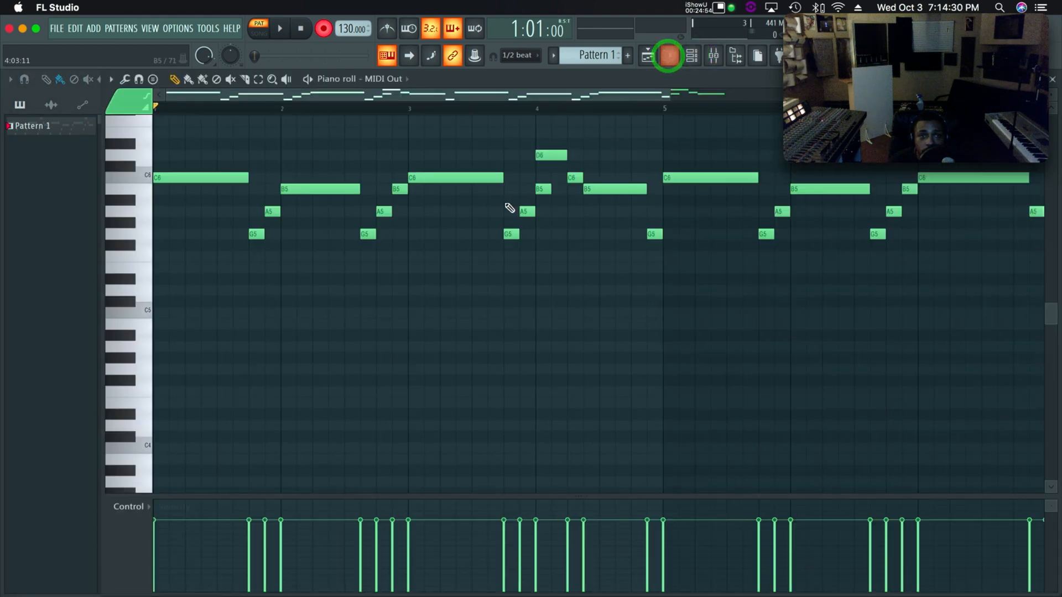
click(1052, 80)
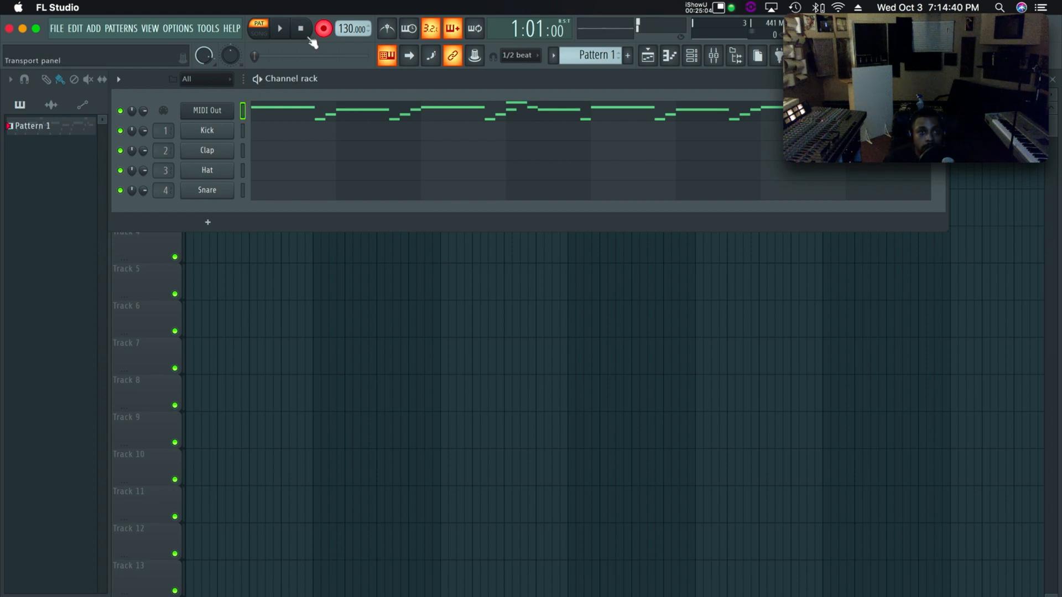
Step: Record another MIDI Out part together with Insert 20's incoming audio, then disarm recording and play back Pattern 1
click(280, 31)
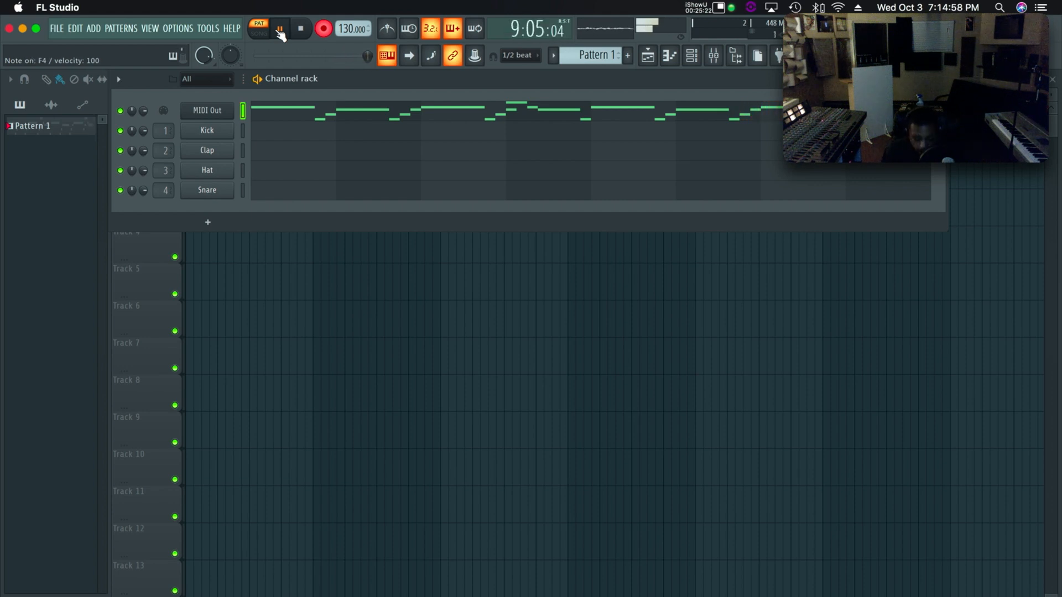
click(280, 31)
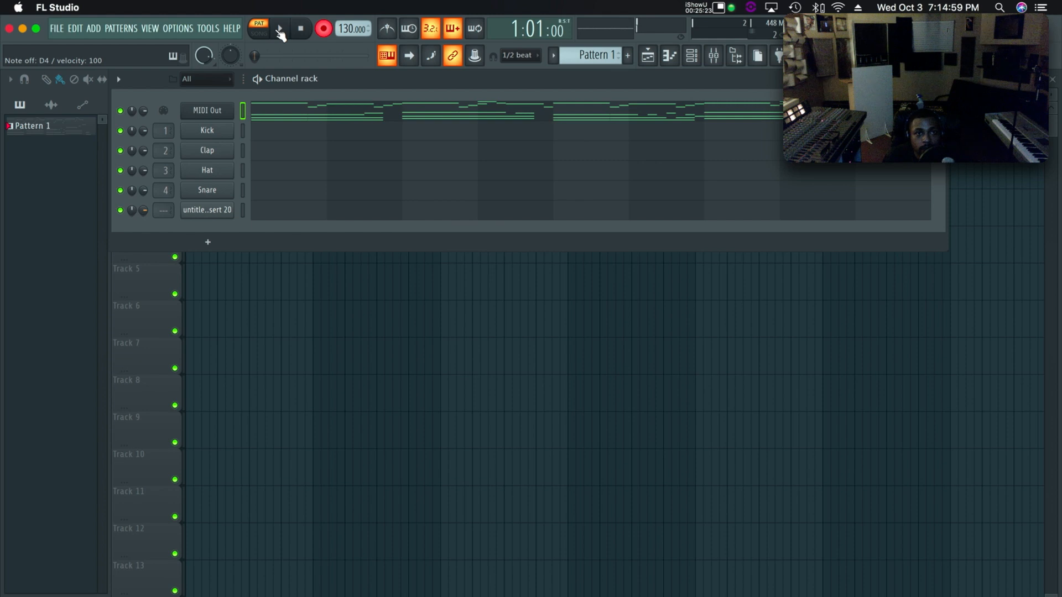
click(324, 29)
key(space)
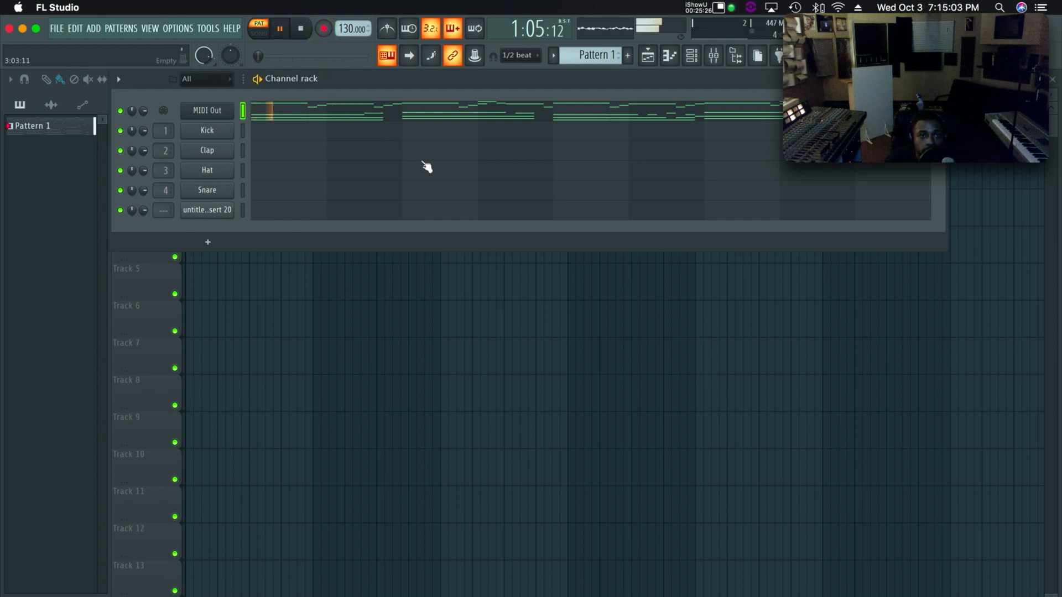
Step: Stop playback and look for the recorded Insert 20 audio in the playlist, mixer and channel rack
click(649, 57)
key(space)
scroll(351, 186, down, 3)
scroll(352, 186, up, 3)
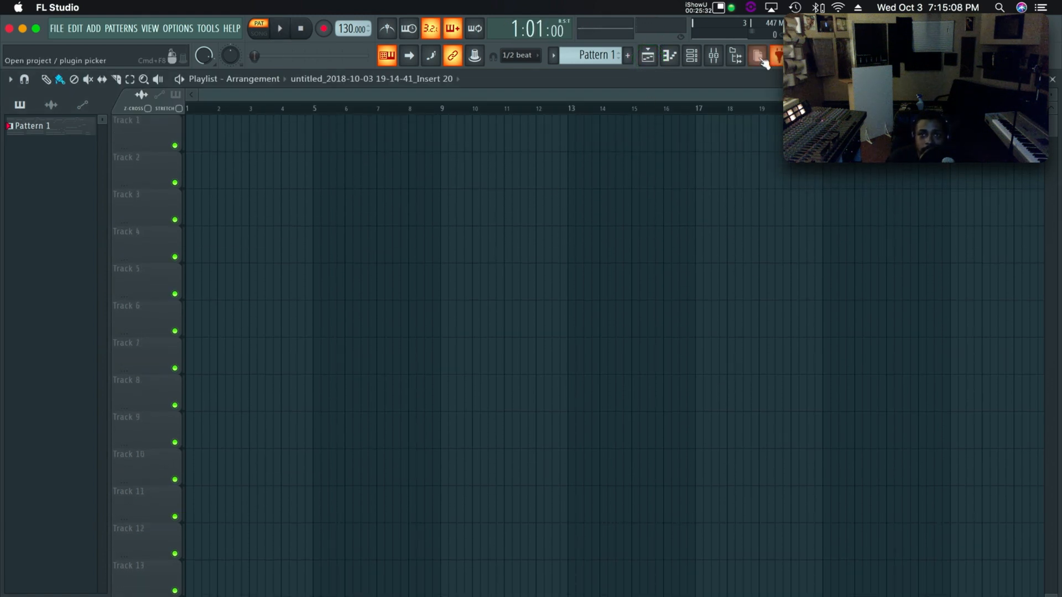
click(713, 55)
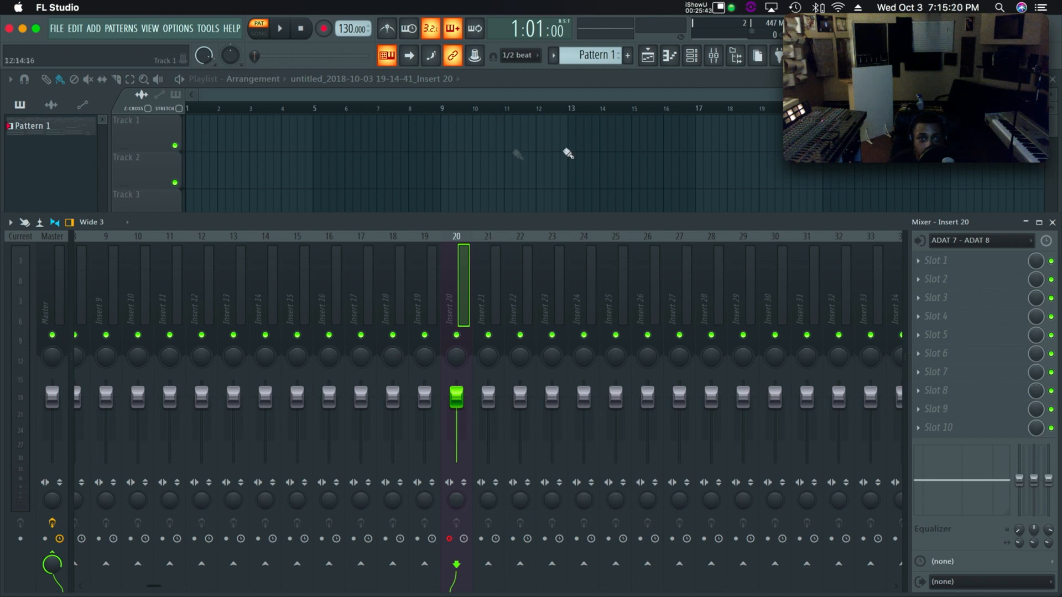
click(691, 57)
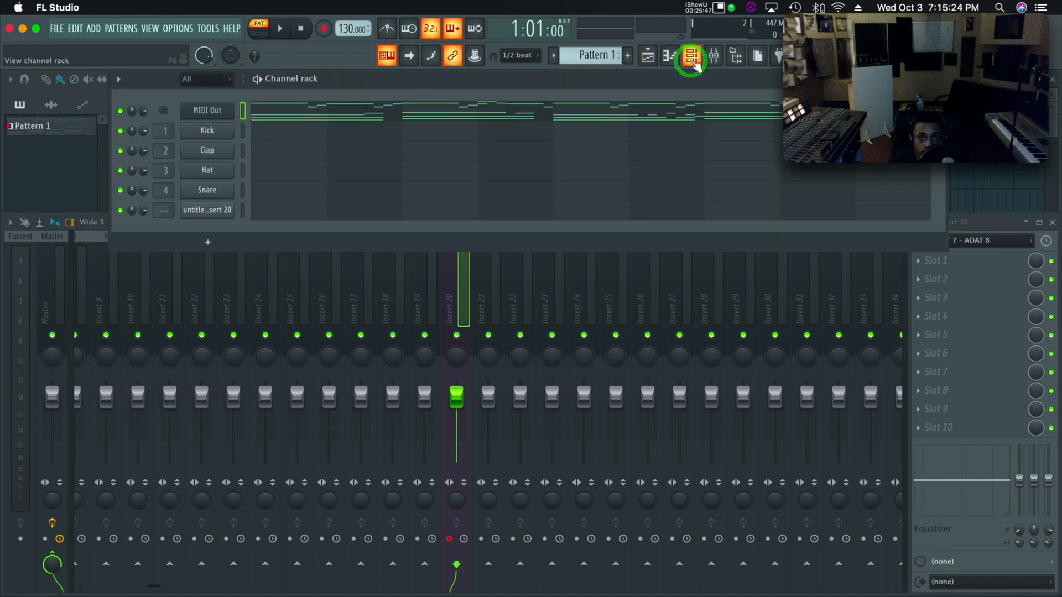
Step: Open the channel settings of the recorded Insert 20 audio clip and preview its waveform
click(207, 213)
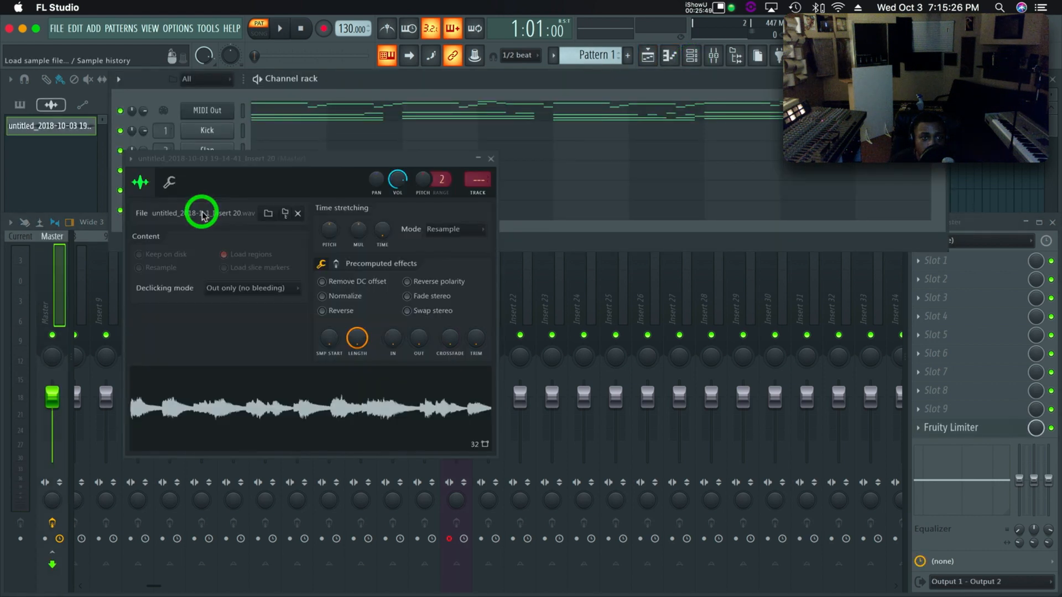
click(285, 410)
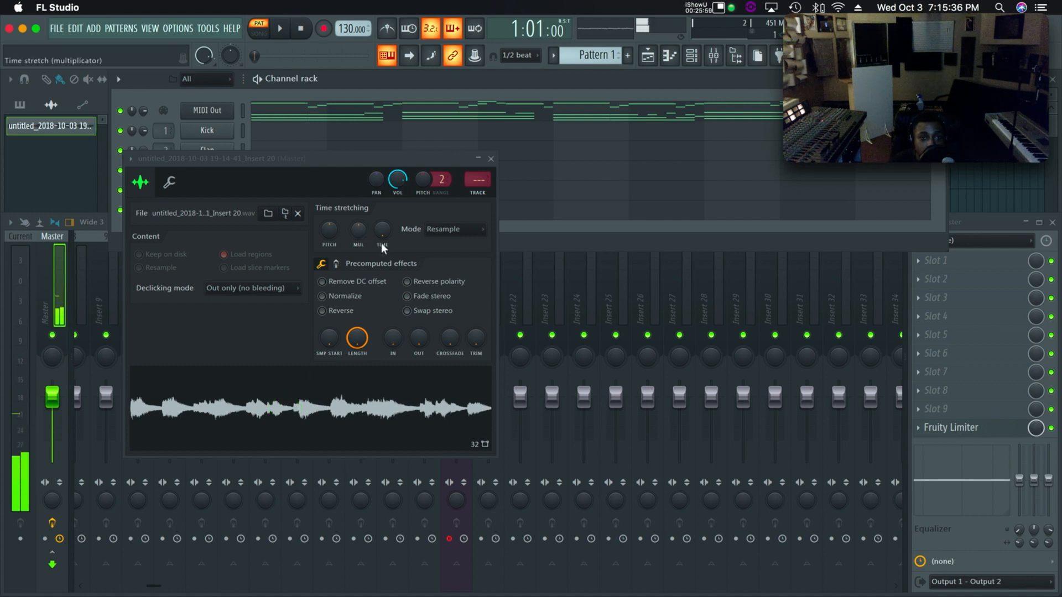
click(301, 28)
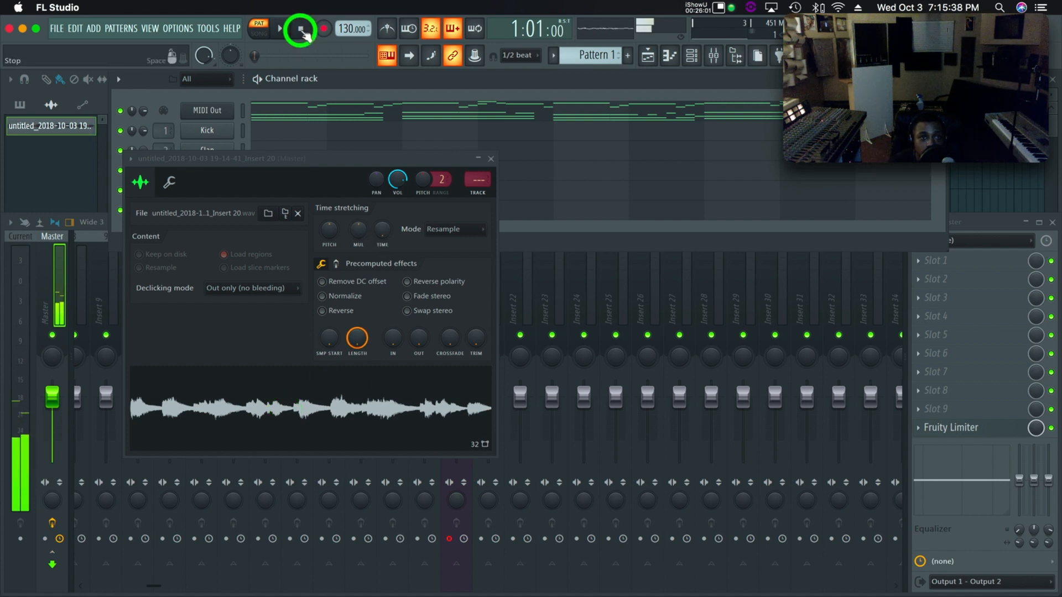
click(353, 410)
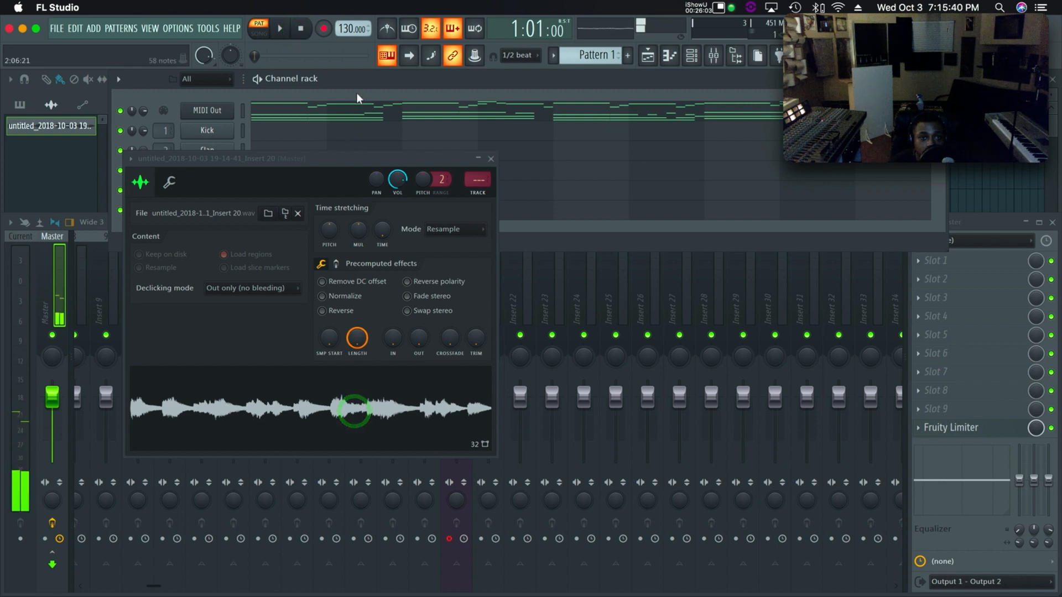
click(301, 28)
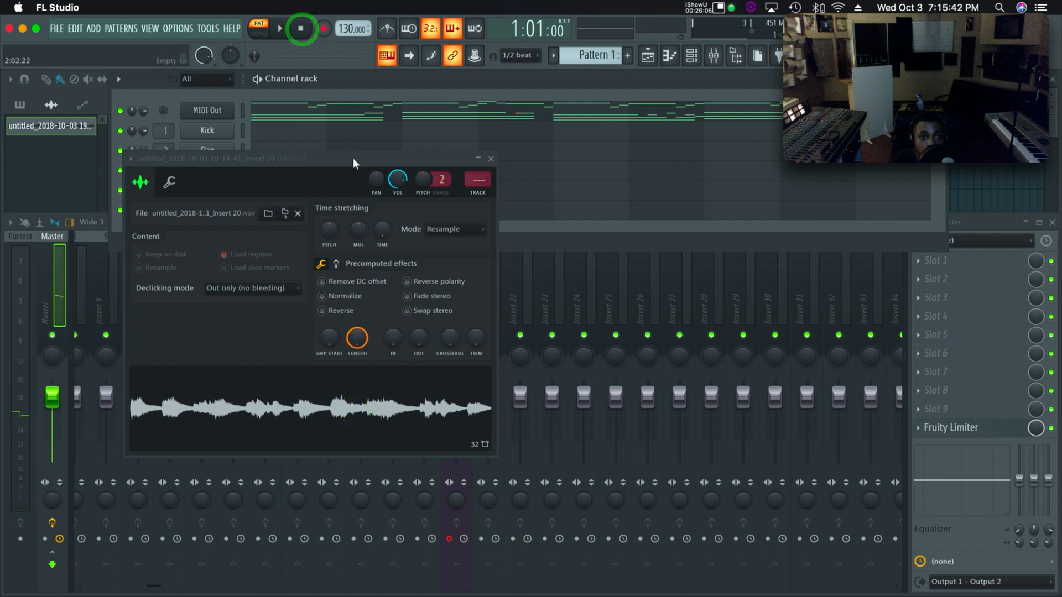
Step: Move the audio clip's settings window clear of the channel names, route the clip to mixer track 6, and preview it
drag(326, 158, 532, 156)
drag(687, 178, 686, 147)
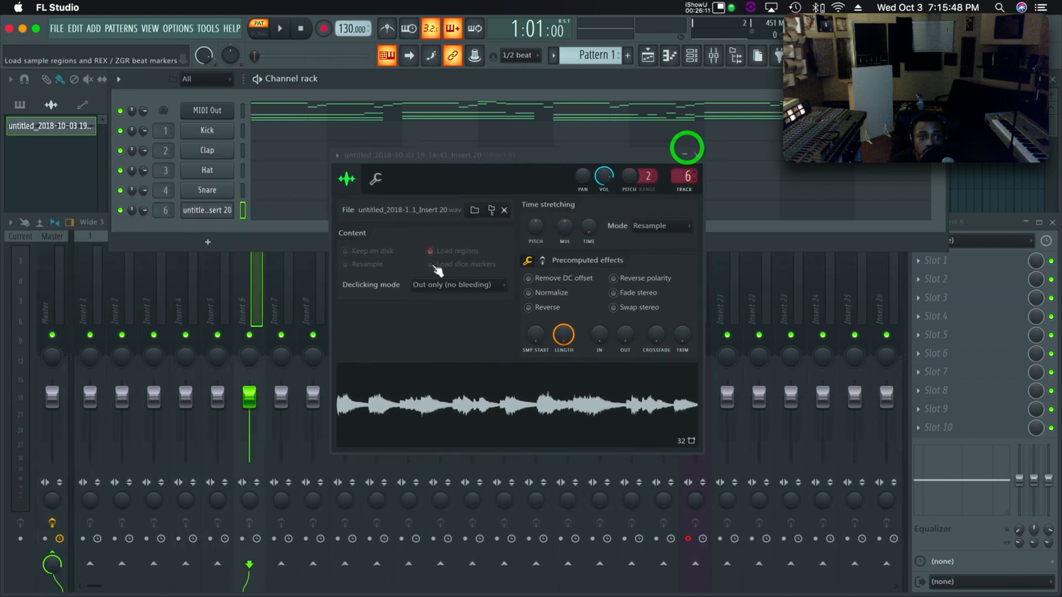
click(530, 396)
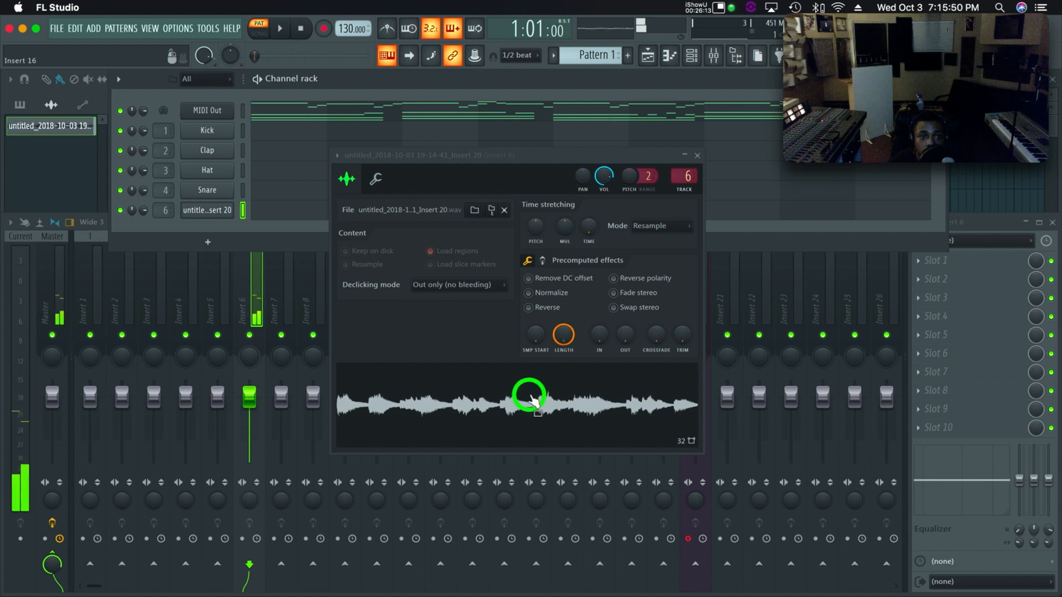
Step: Try Normalize on the recorded audio clip and compare the sound with and without it
click(528, 292)
click(567, 425)
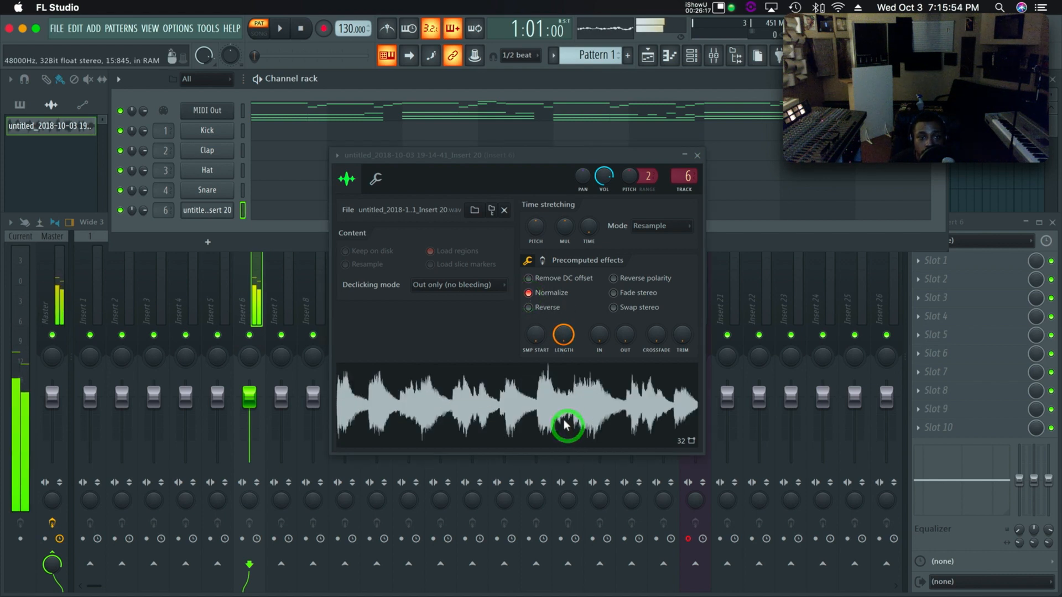
click(542, 293)
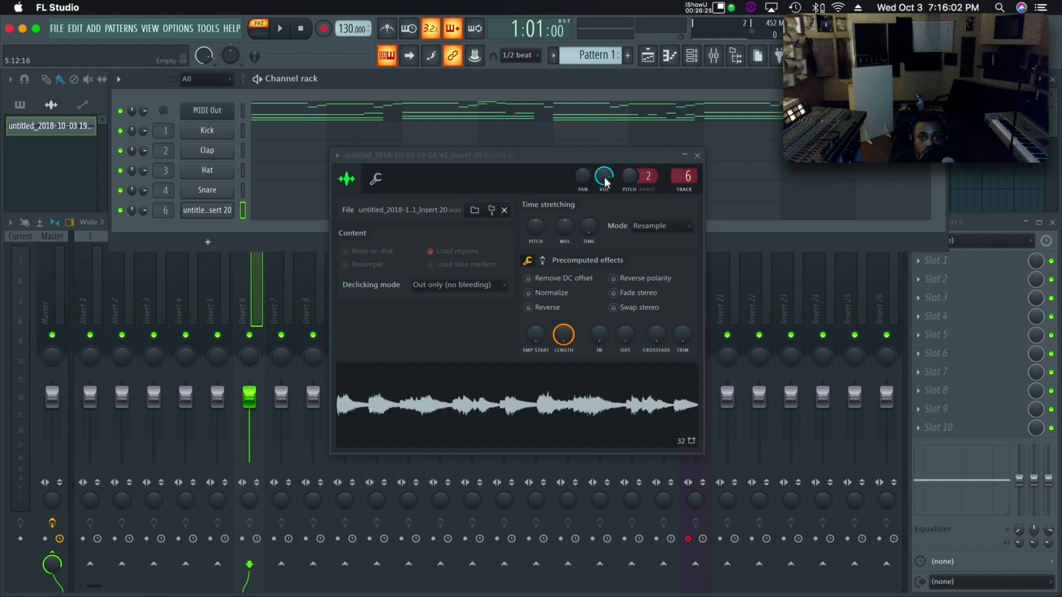
click(555, 408)
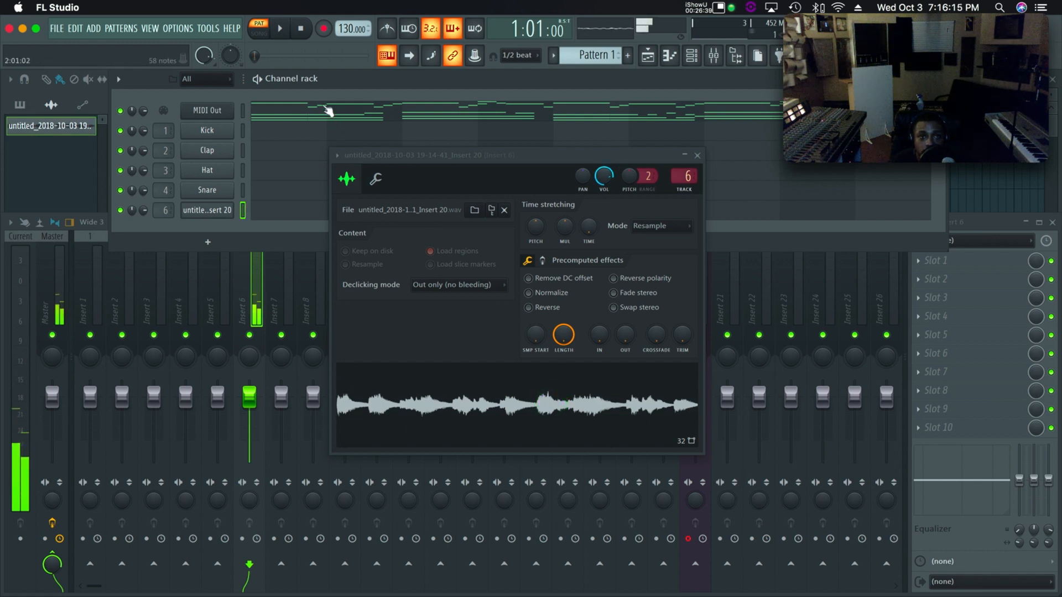
click(300, 29)
Step: Place the recorded Insert 20 audio clip at bar 1 on Track 1 of the playlist, and return to the channel rack
click(527, 406)
drag(527, 406, 177, 176)
drag(493, 158, 483, 273)
drag(240, 173, 234, 131)
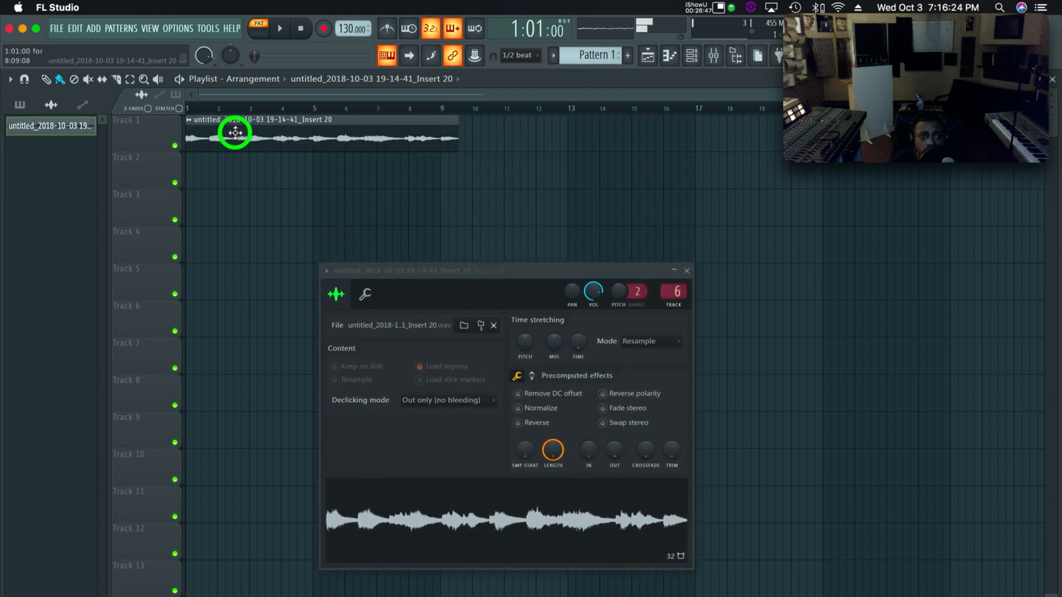
click(300, 28)
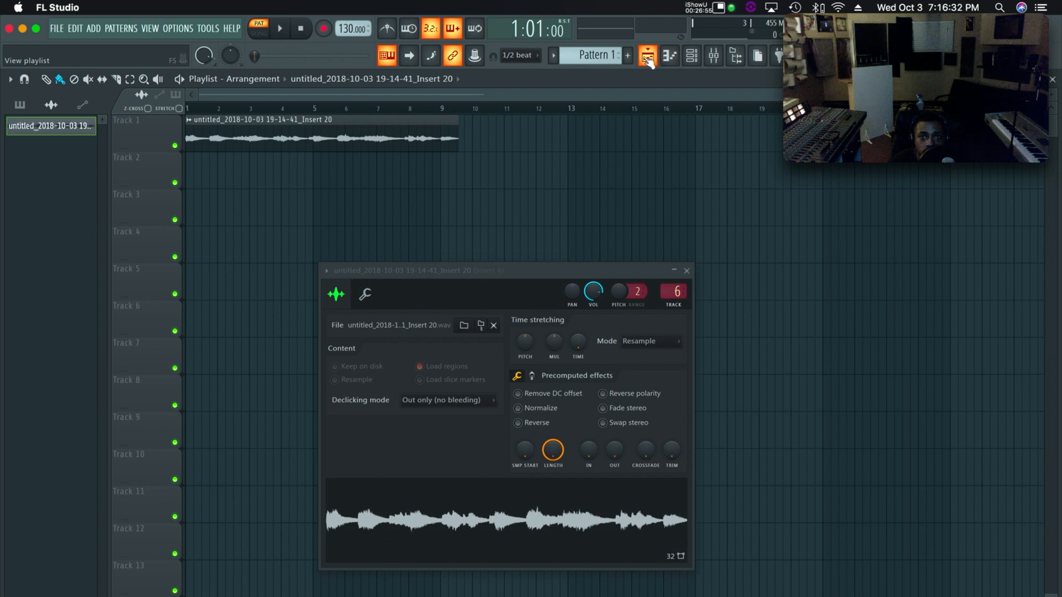
click(691, 56)
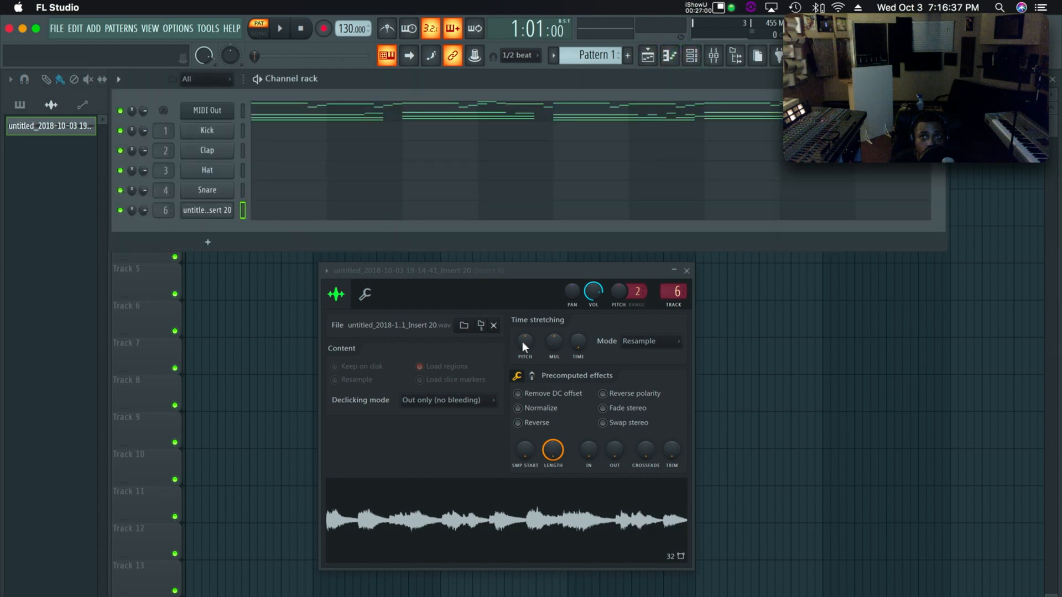
Step: Close the audio clip's settings, check the recorded Insert 20 clip on Track 1 of the playlist, and return to the channel rack
click(686, 270)
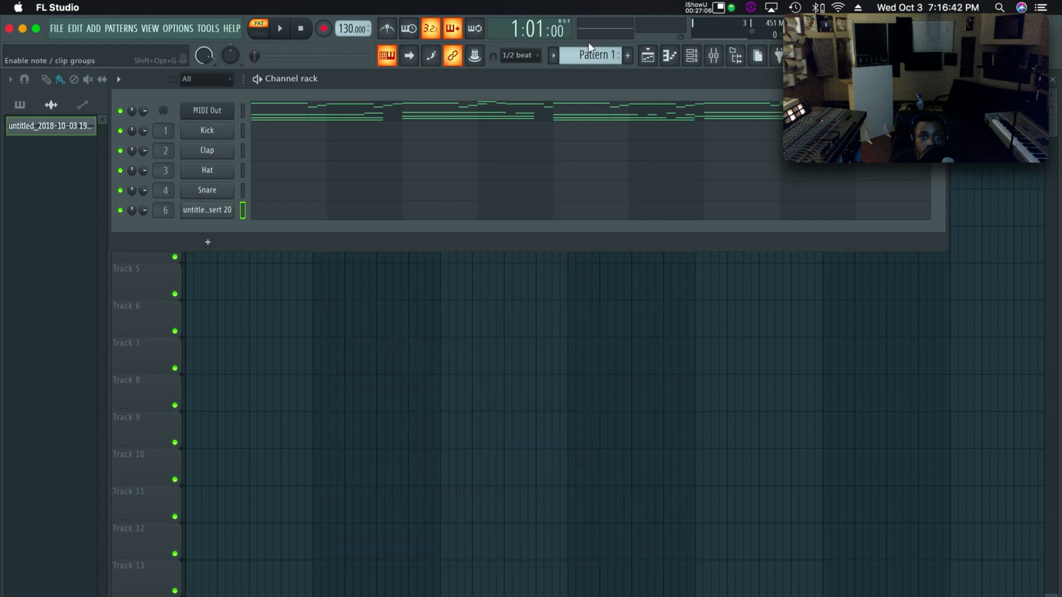
click(648, 56)
click(230, 144)
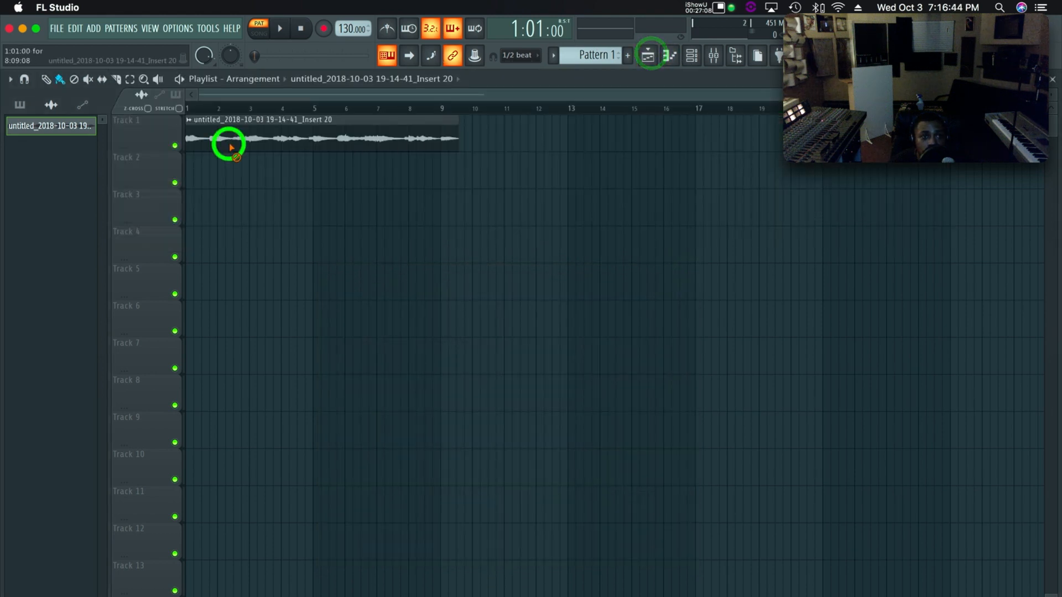
click(691, 55)
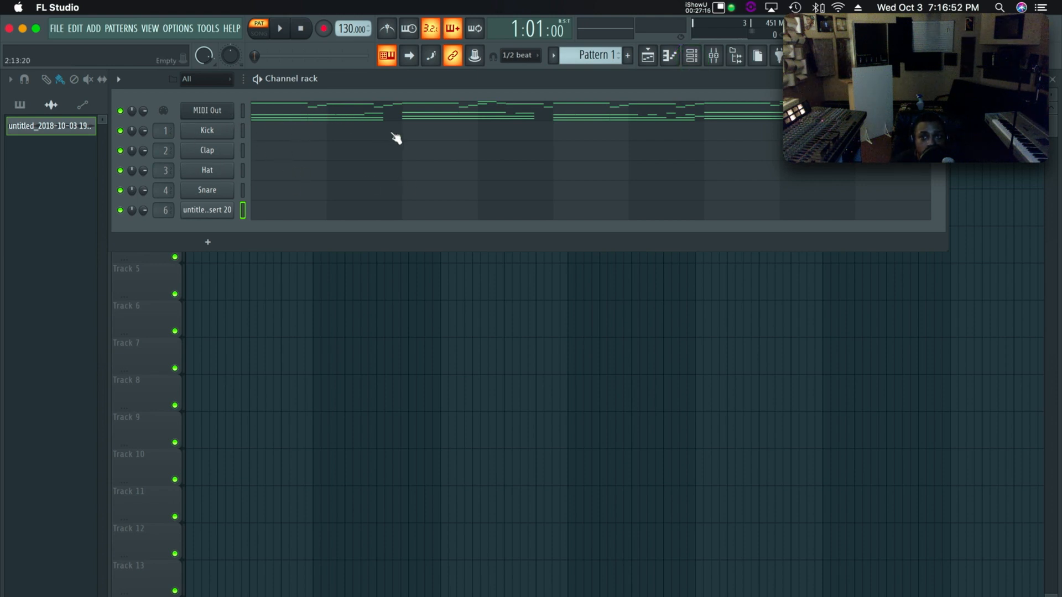
Step: Insert the INTEGRA-7 Editor Ver.2 [64bit] plugin as a new channel above MIDI Out and reposition its window
right_click(202, 114)
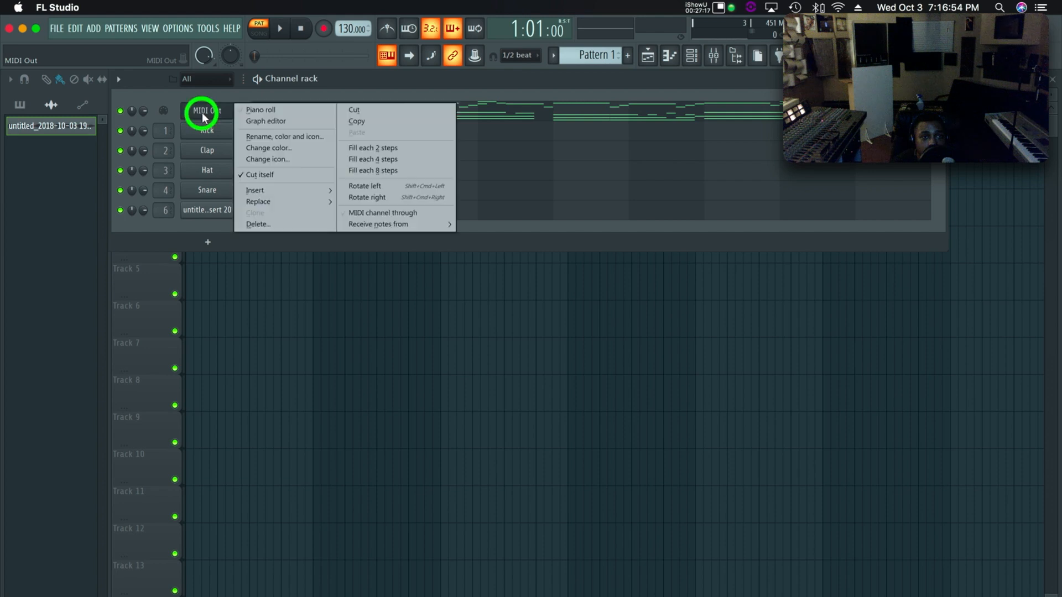
mouse_move(285, 200)
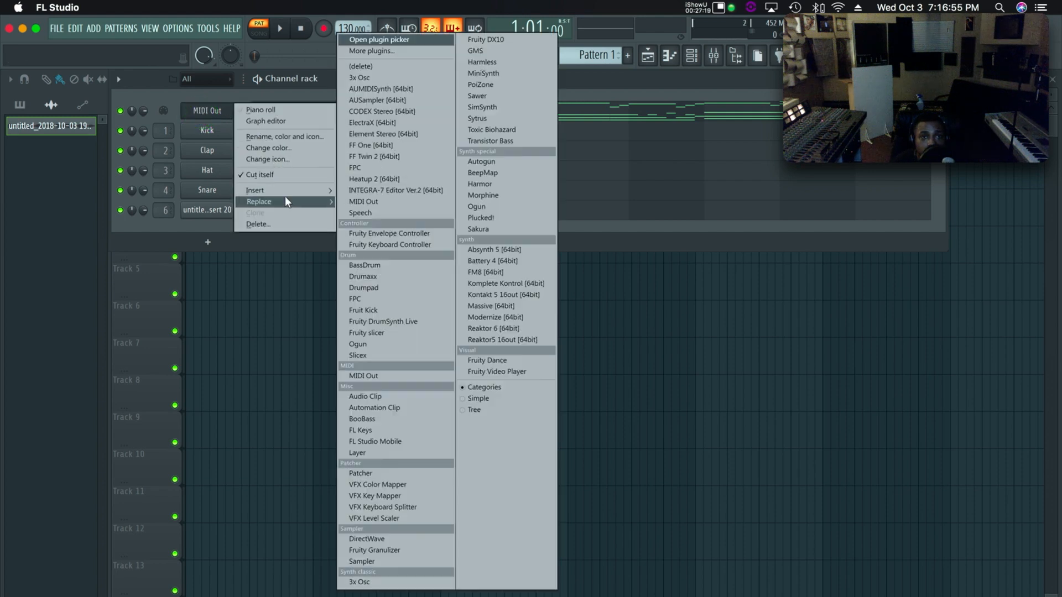
click(426, 192)
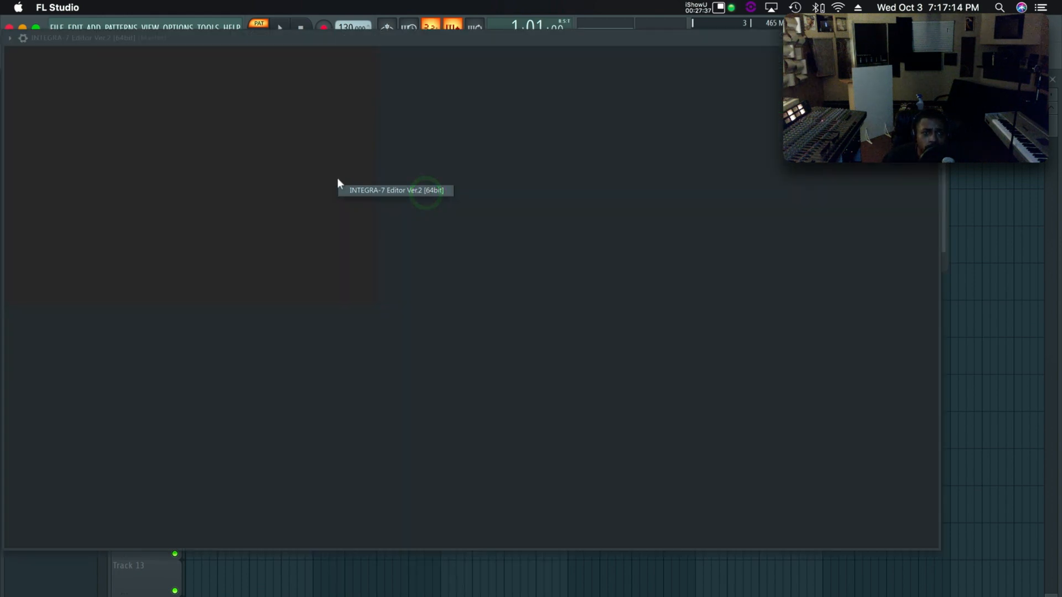
drag(234, 40, 308, 65)
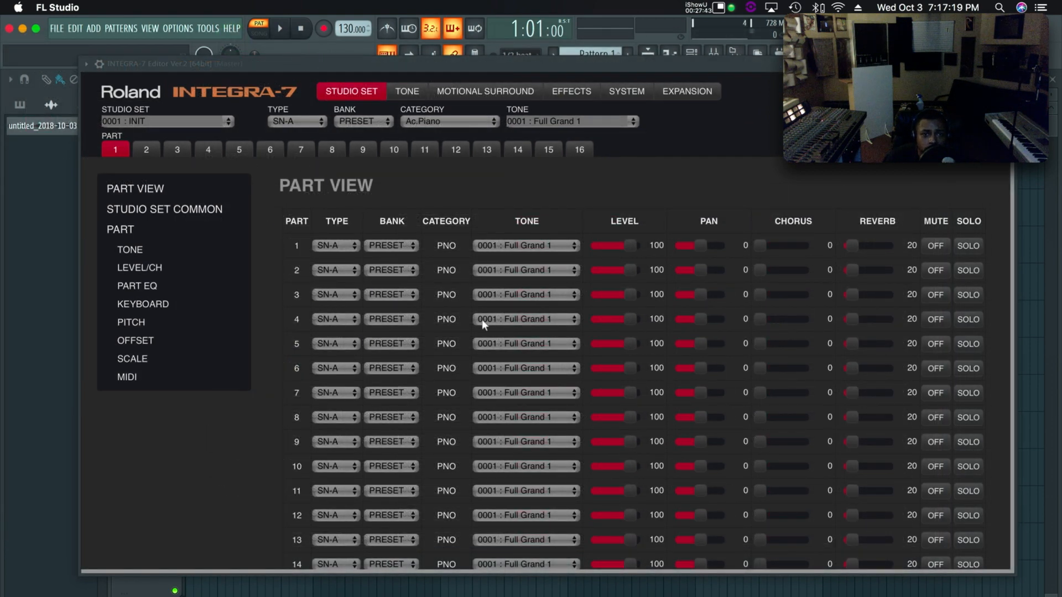
Step: Review the list of parts in the INTEGRA-7 editor's Part View
scroll(439, 297, down, 4)
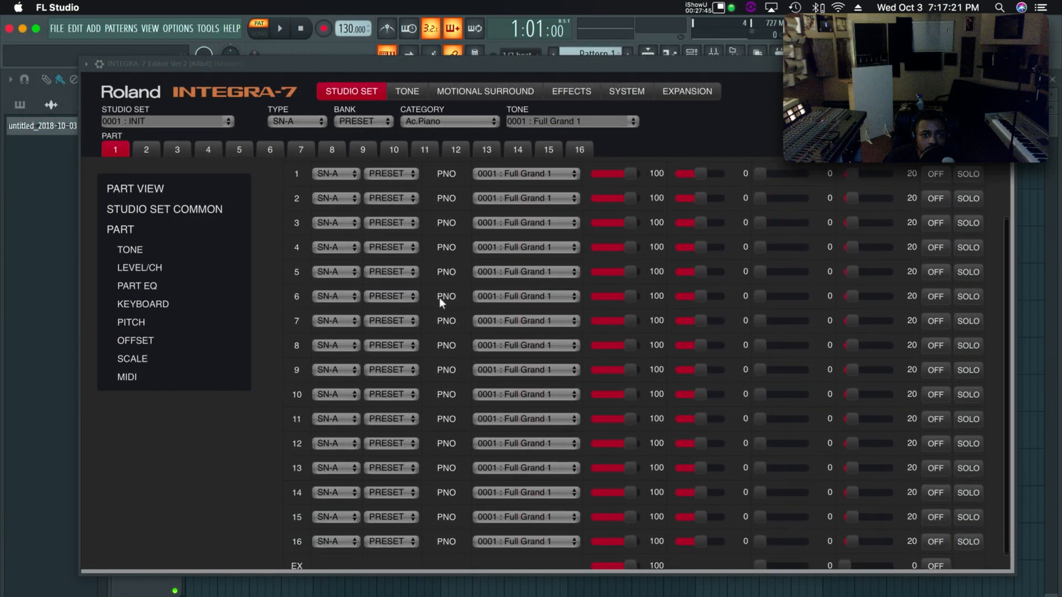
scroll(440, 297, up, 4)
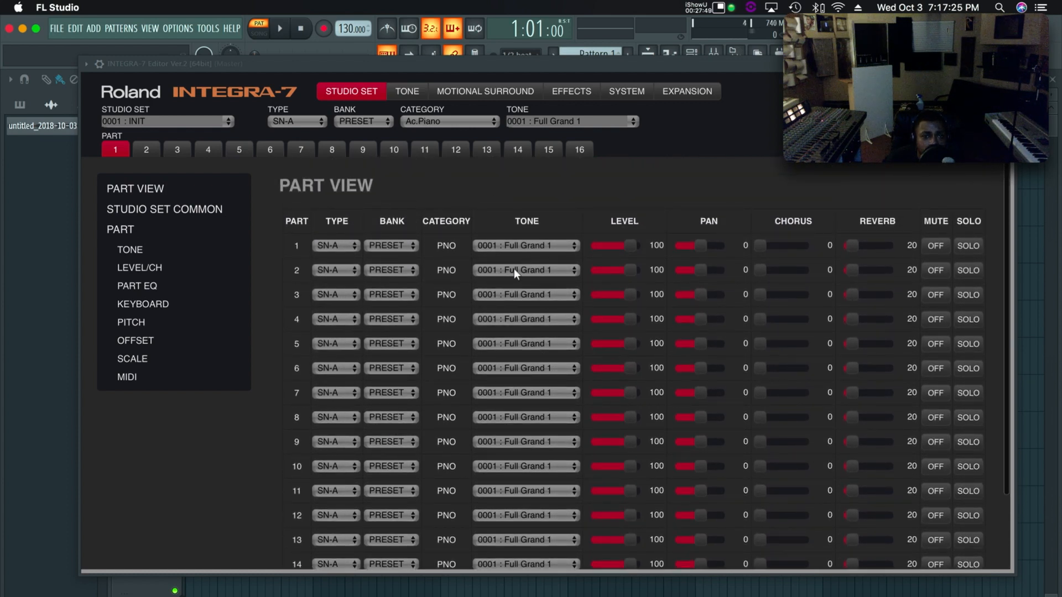
scroll(443, 354, down, 2)
scroll(545, 262, down, 1)
scroll(565, 215, up, 2)
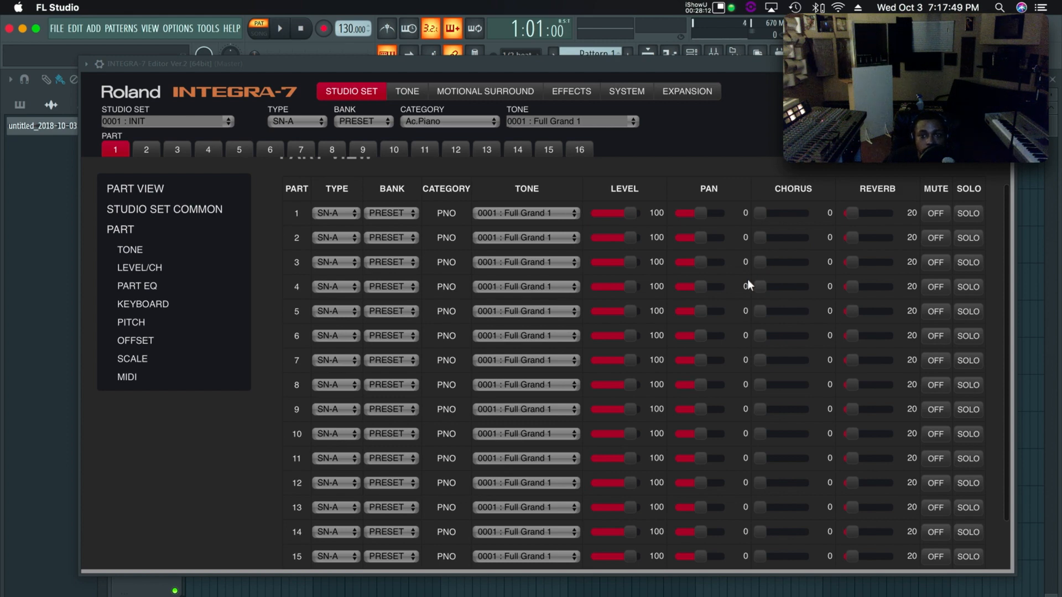
Step: Move the INTEGRA-7 editor window aside and examine its new channel and mixer track assignment in the channel rack
mouse_move(533, 69)
mouse_down()
mouse_move(526, 77)
mouse_move(538, 71)
mouse_move(543, 83)
mouse_up()
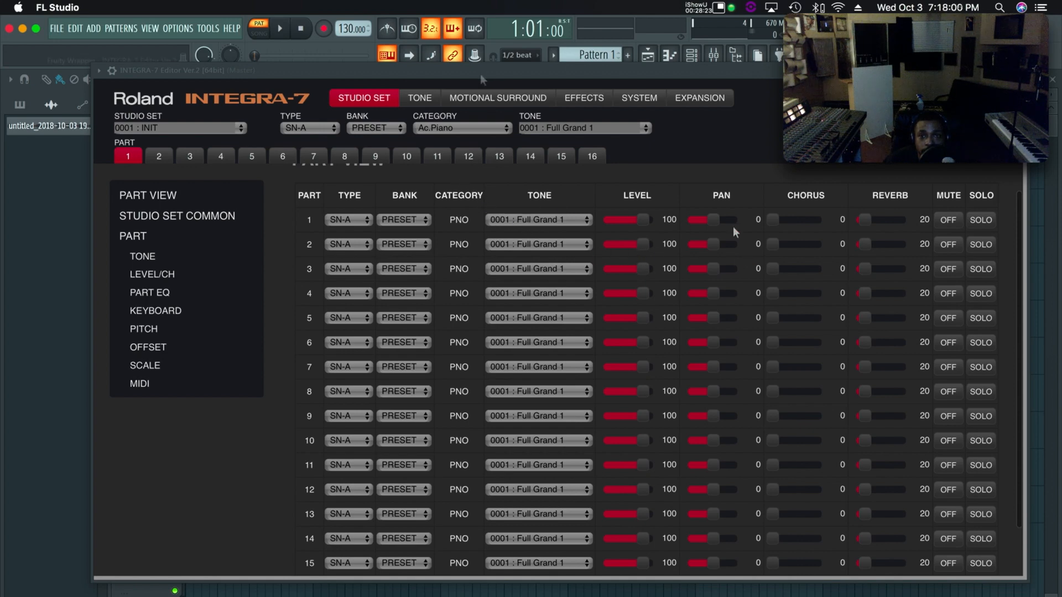
click(484, 84)
drag(484, 85, 780, 93)
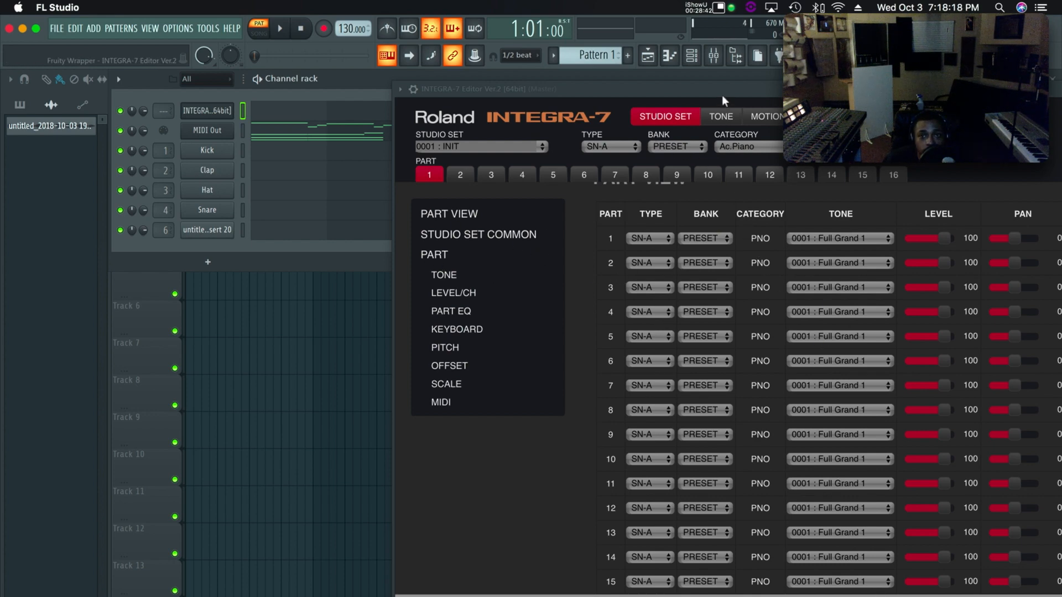
drag(722, 94, 740, 73)
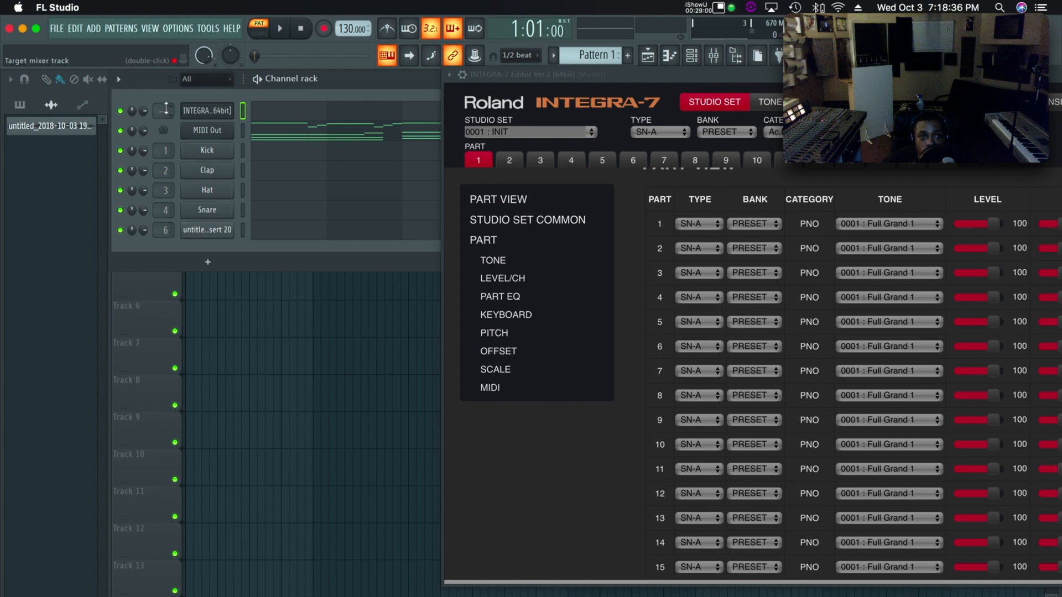
drag(813, 76, 761, 69)
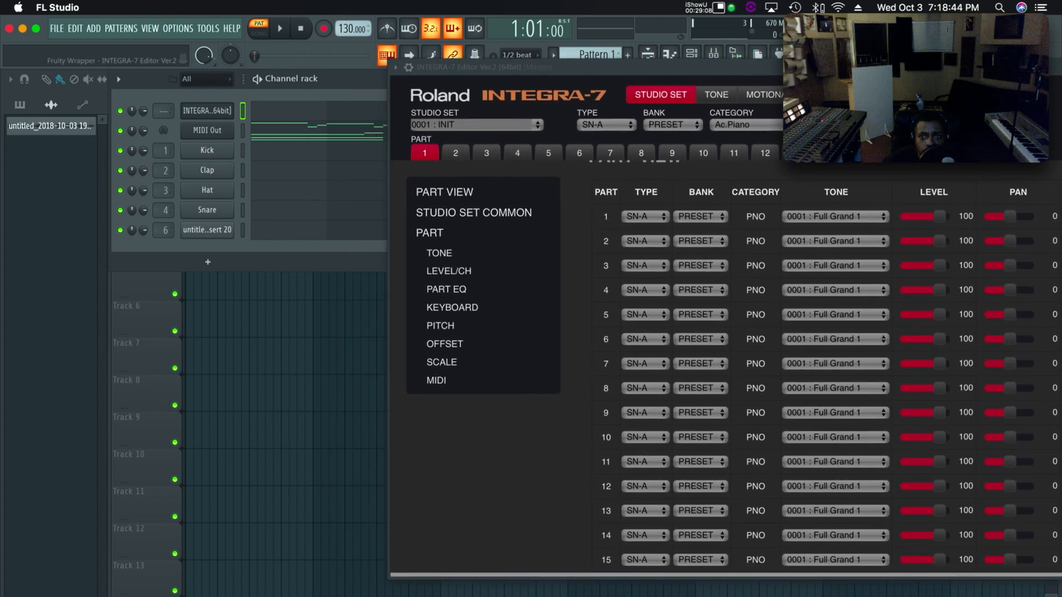
Step: Bring the whole INTEGRA-7 editor back into view and examine the tone, level, pan, effects, mute and solo controls of all parts
drag(855, 67, 577, 65)
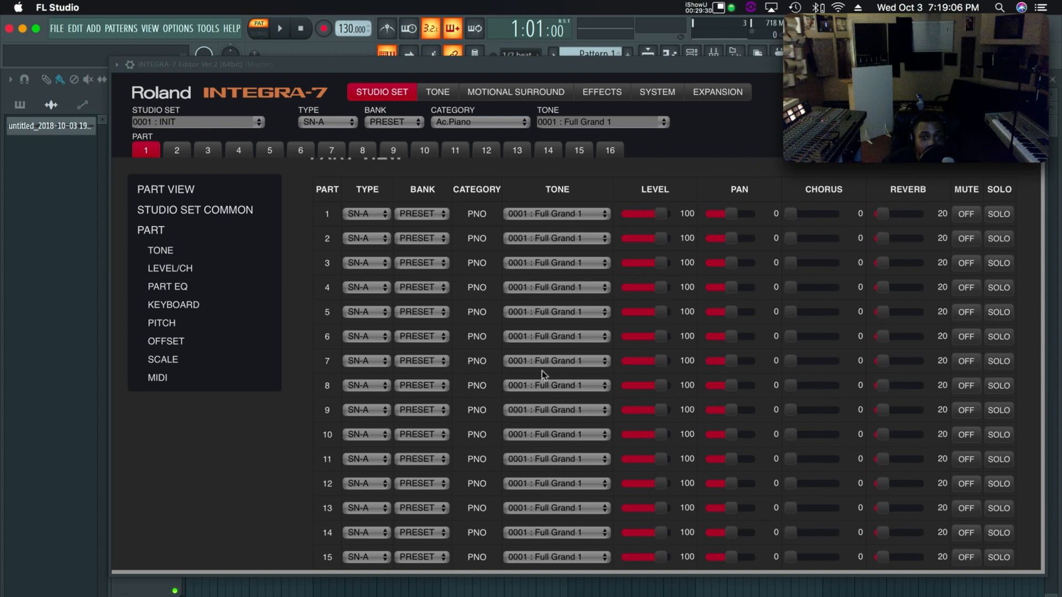
scroll(664, 437, down, 3)
scroll(791, 327, up, 3)
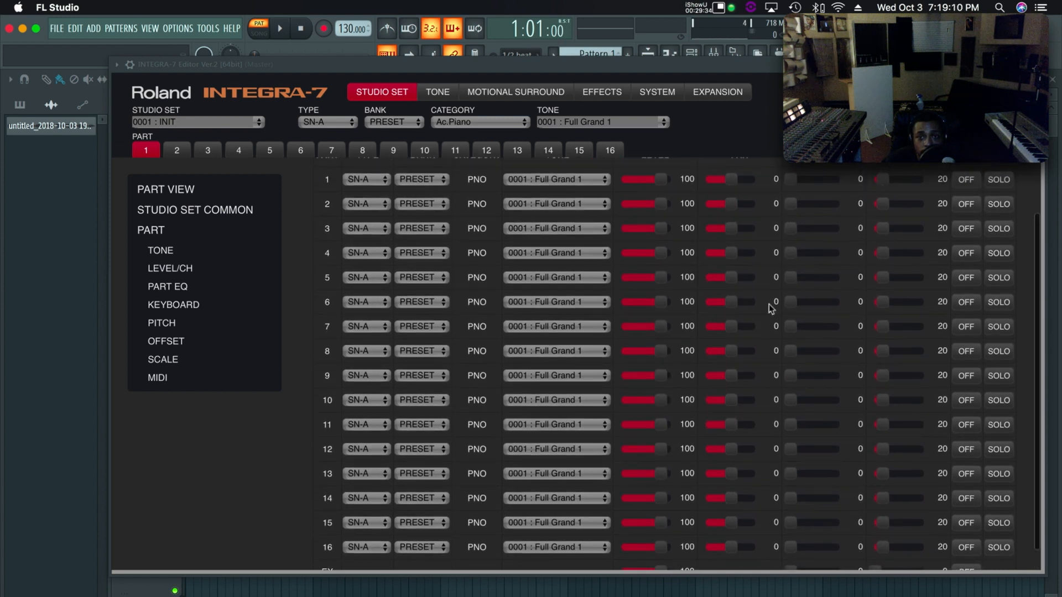
scroll(775, 309, up, 3)
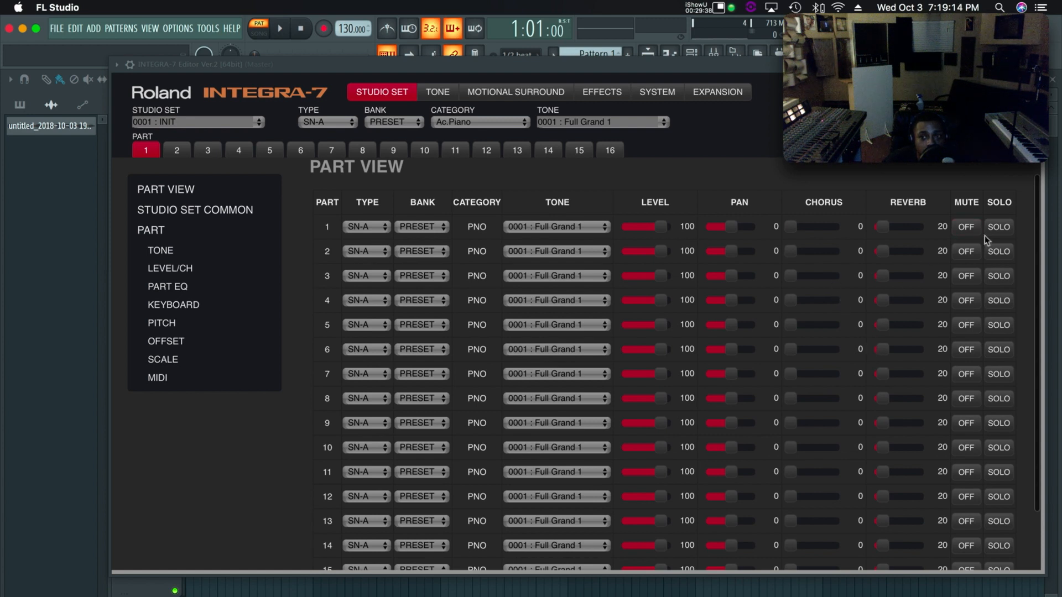
scroll(719, 288, down, 3)
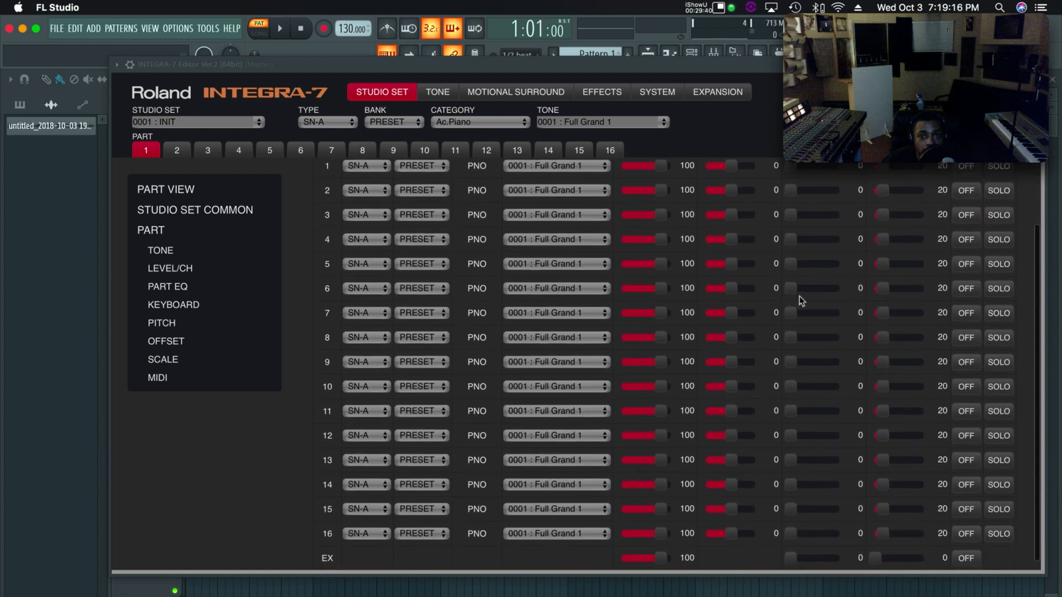
scroll(787, 419, up, 2)
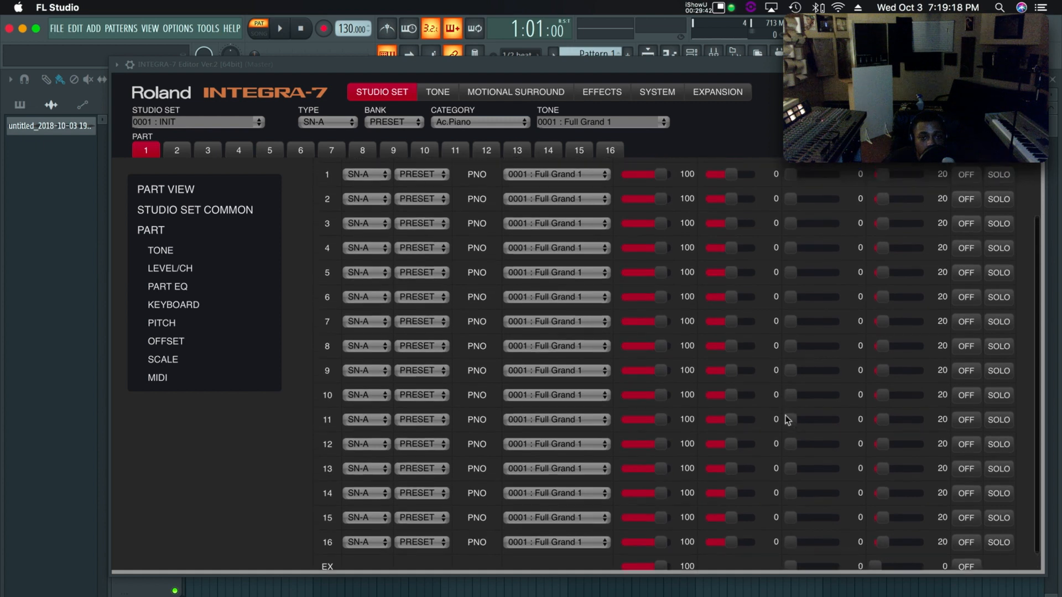
scroll(611, 289, up, 2)
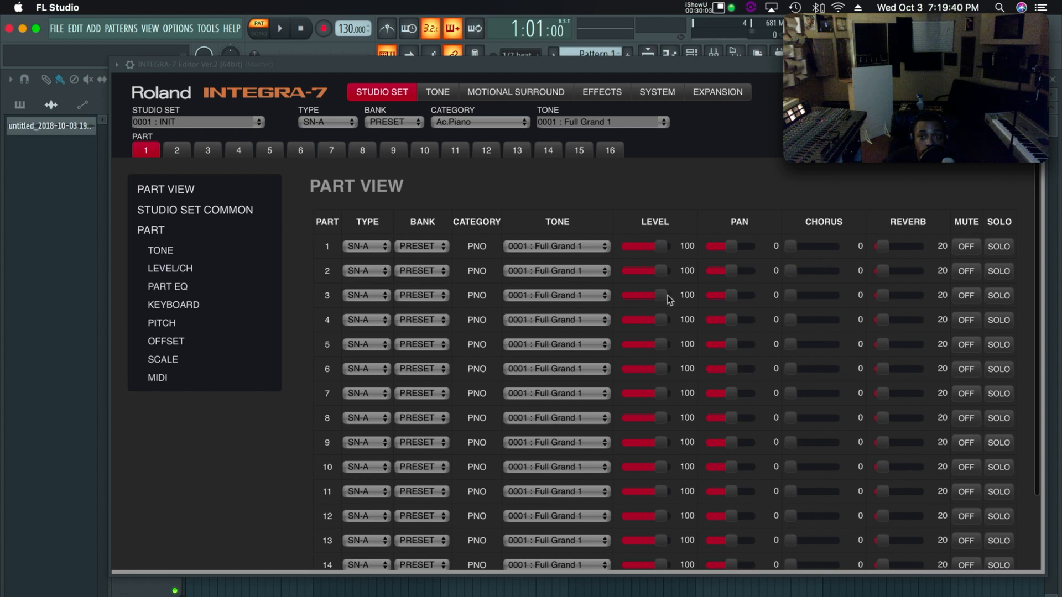
scroll(753, 323, down, 4)
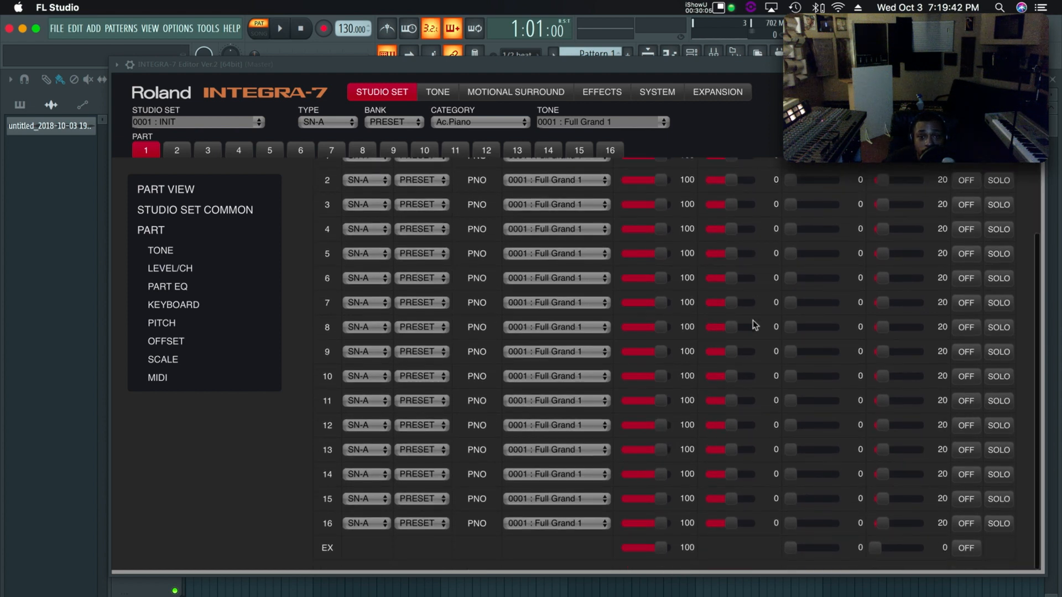
scroll(753, 323, up, 3)
scroll(753, 321, down, 2)
scroll(753, 321, up, 3)
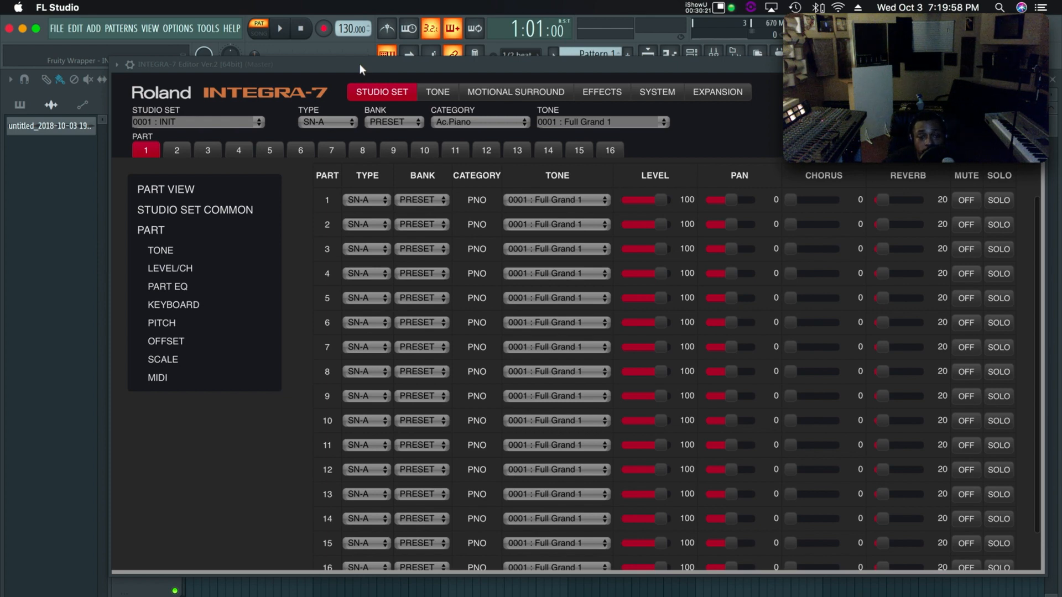
Step: Uncover the channel rack behind the INTEGRA-7 editor to compare the channels with the editor's parts, and restore the editor's position
mouse_move(343, 66)
mouse_down()
mouse_move(493, 67)
mouse_move(344, 66)
mouse_up()
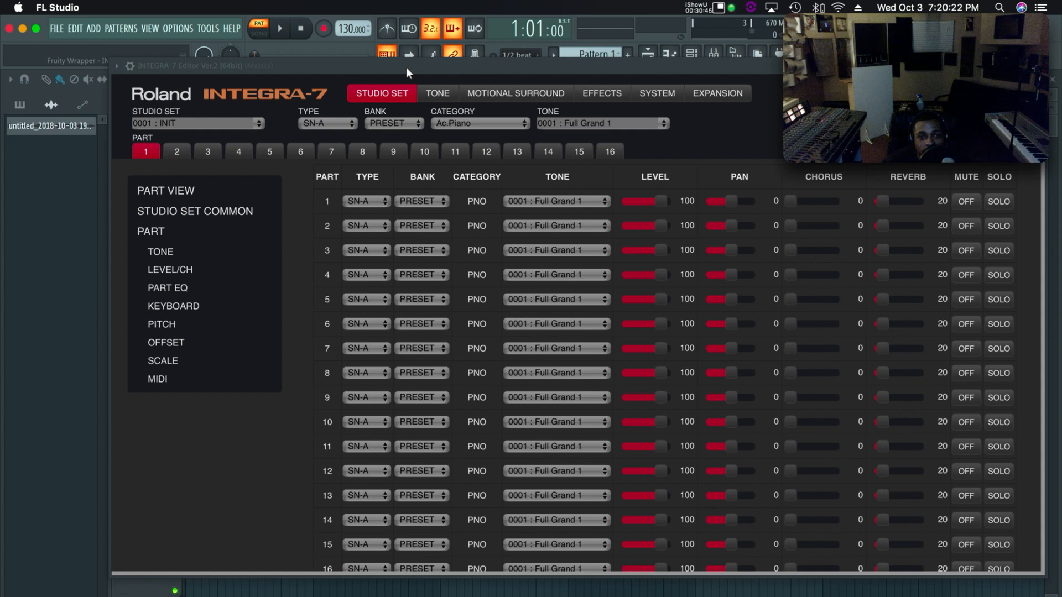
drag(427, 66, 397, 68)
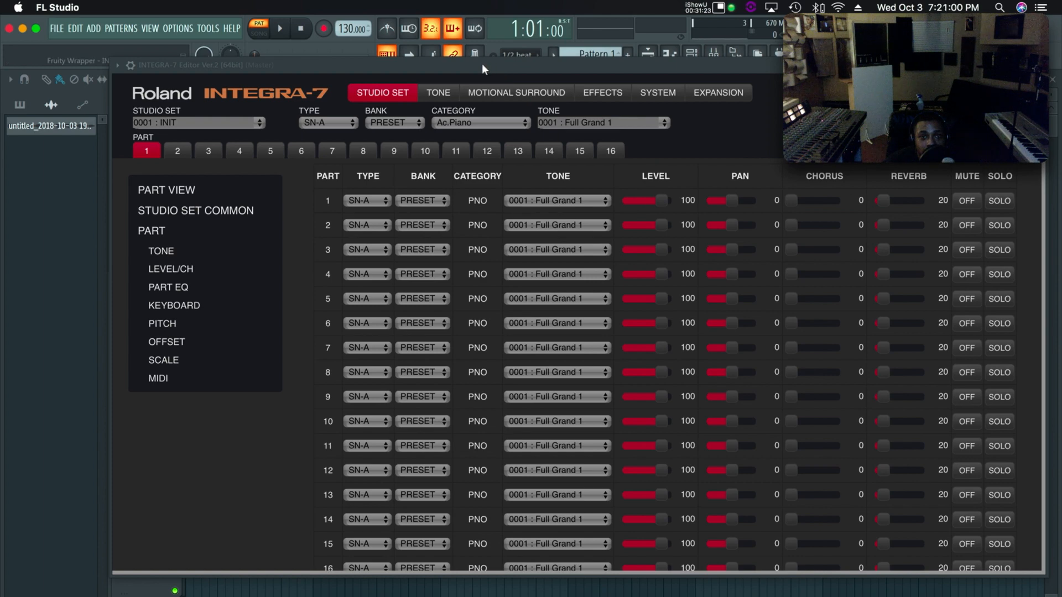
drag(523, 65, 661, 69)
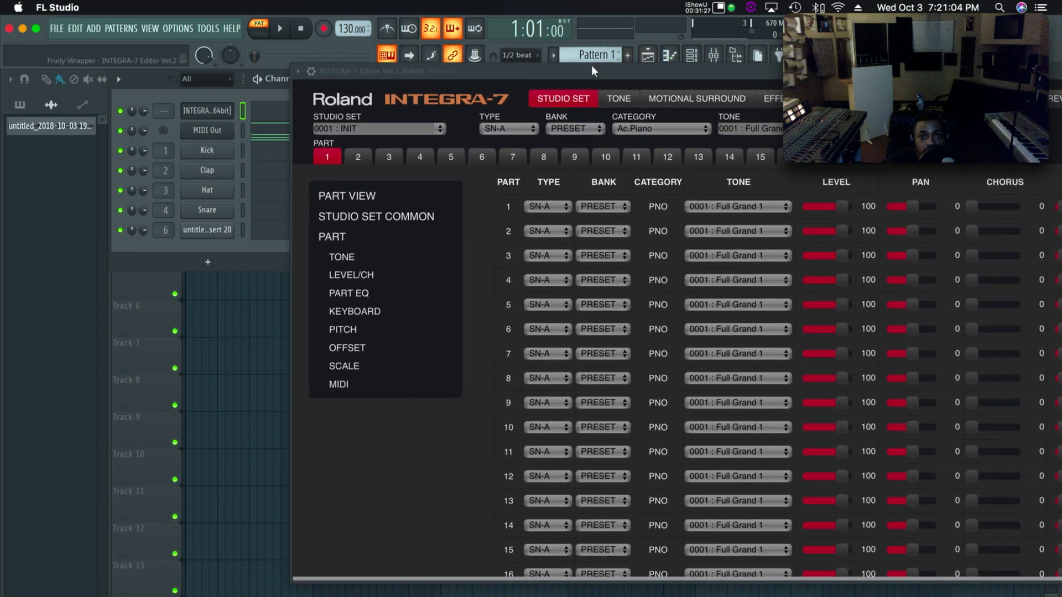
drag(609, 73, 437, 70)
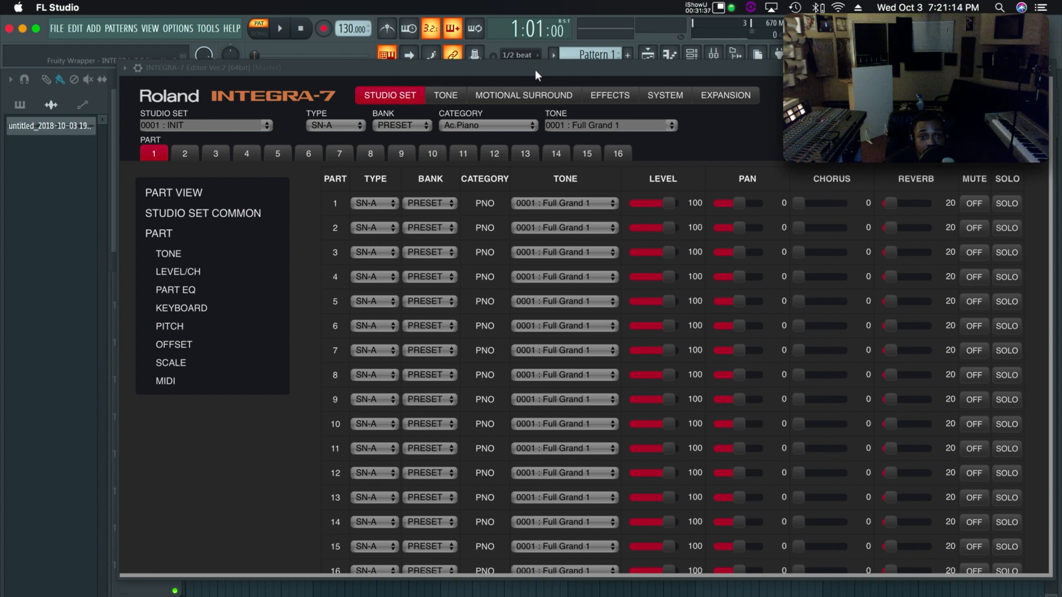
drag(513, 67, 777, 69)
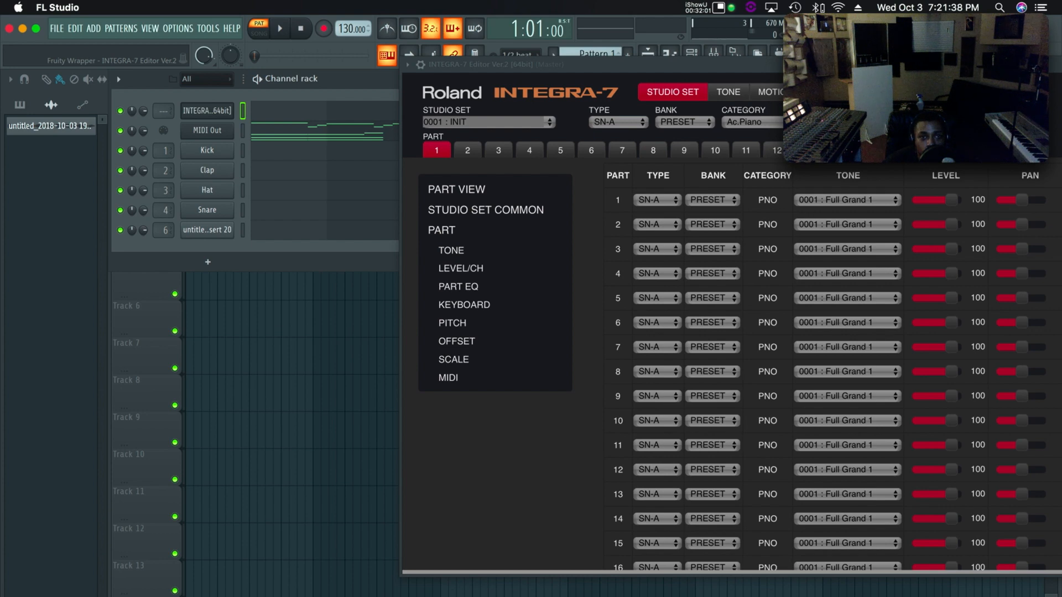
drag(782, 64, 495, 71)
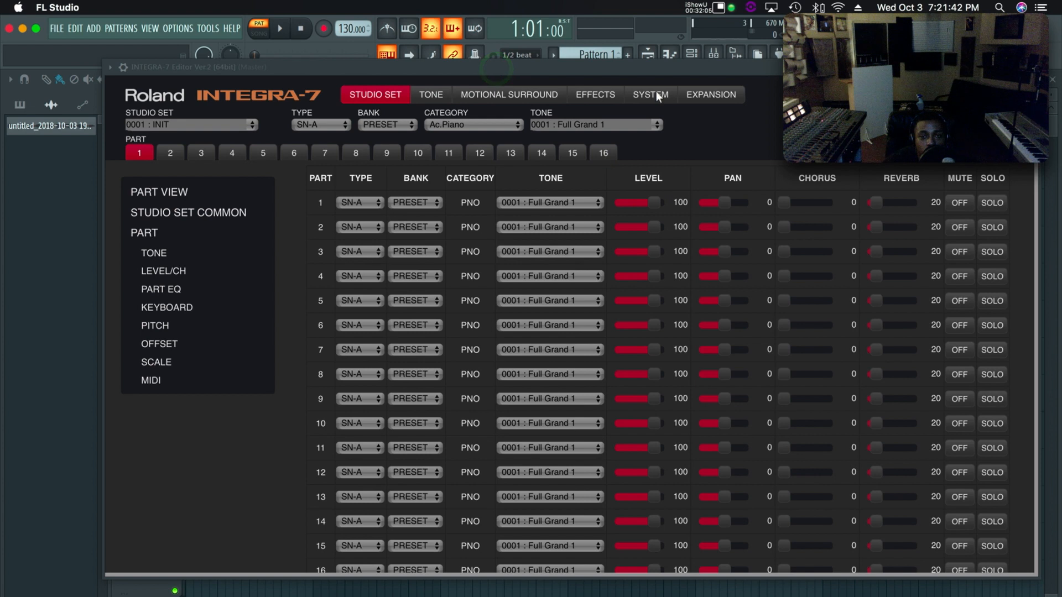
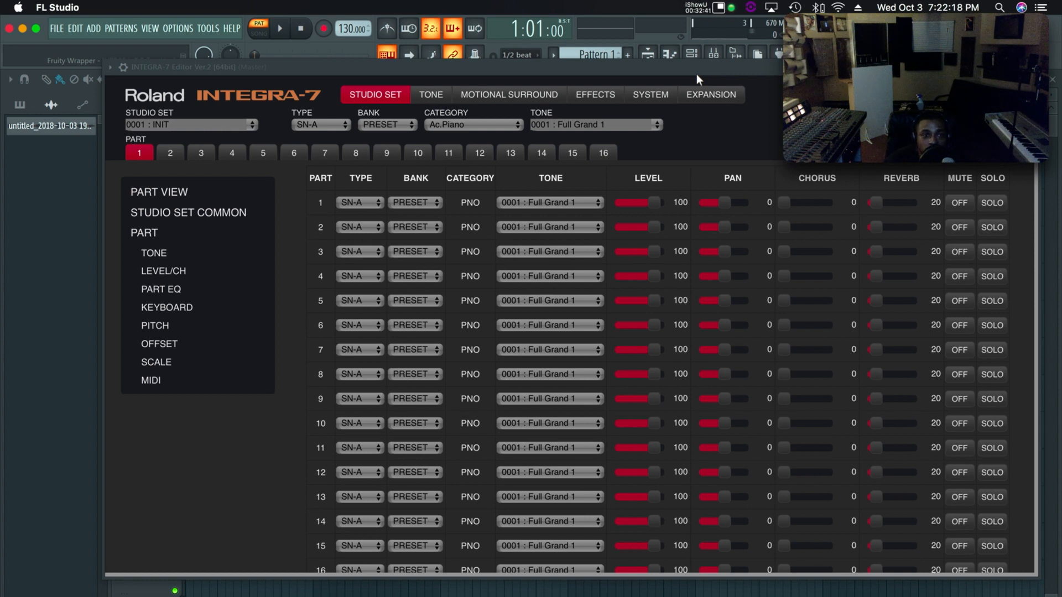
click(334, 69)
mouse_move(334, 69)
mouse_down()
mouse_move(372, 99)
mouse_move(407, 64)
mouse_move(343, 84)
mouse_up()
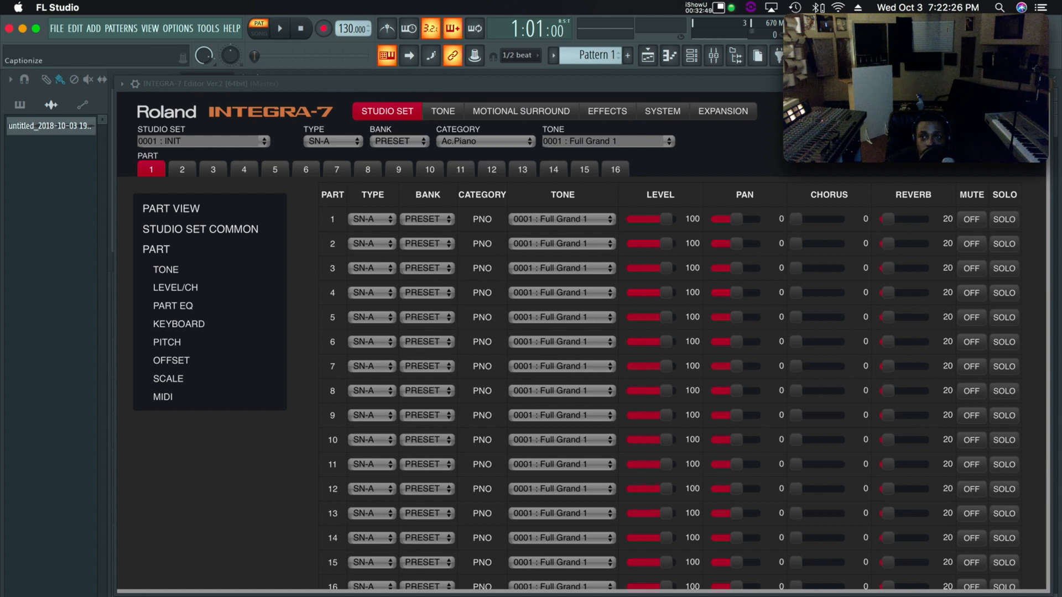
drag(940, 84, 914, 84)
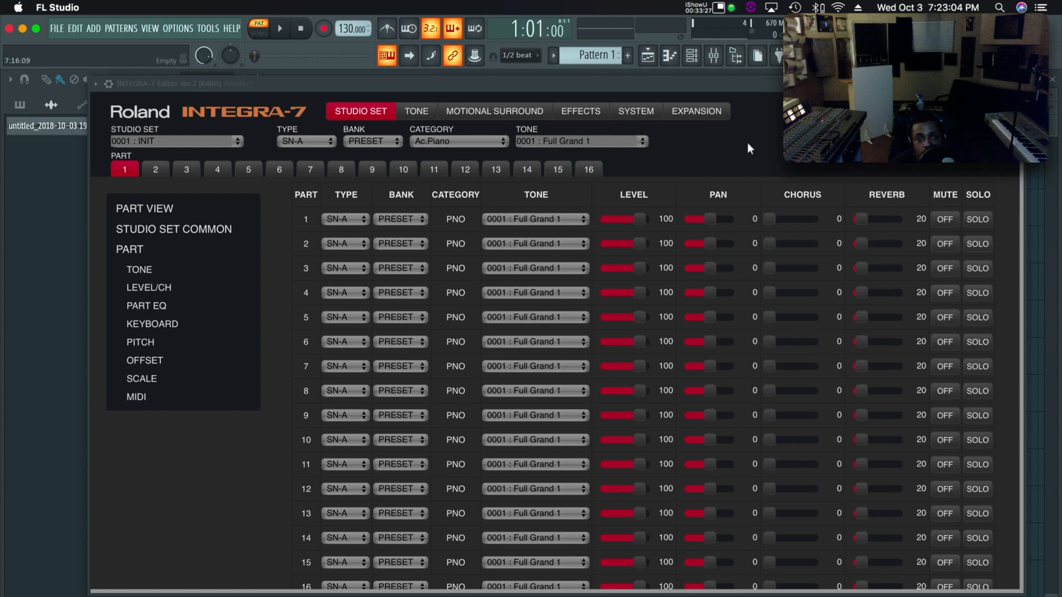
drag(735, 83, 757, 87)
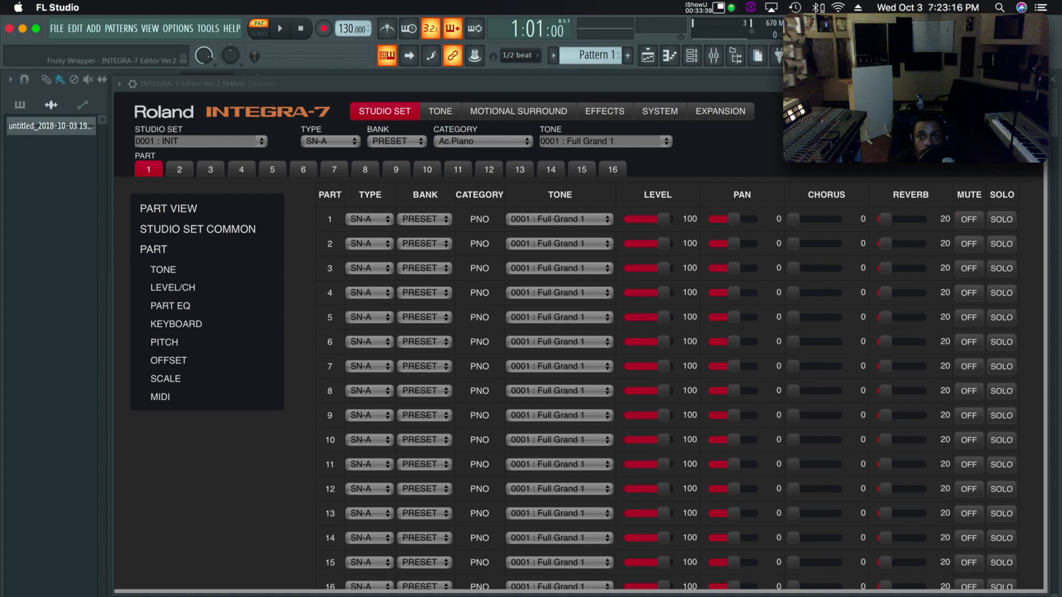
Step: Close and reopen the INTEGRA-7 editor from its channel, place it clear of the channel names, and play Pattern 1
click(1040, 84)
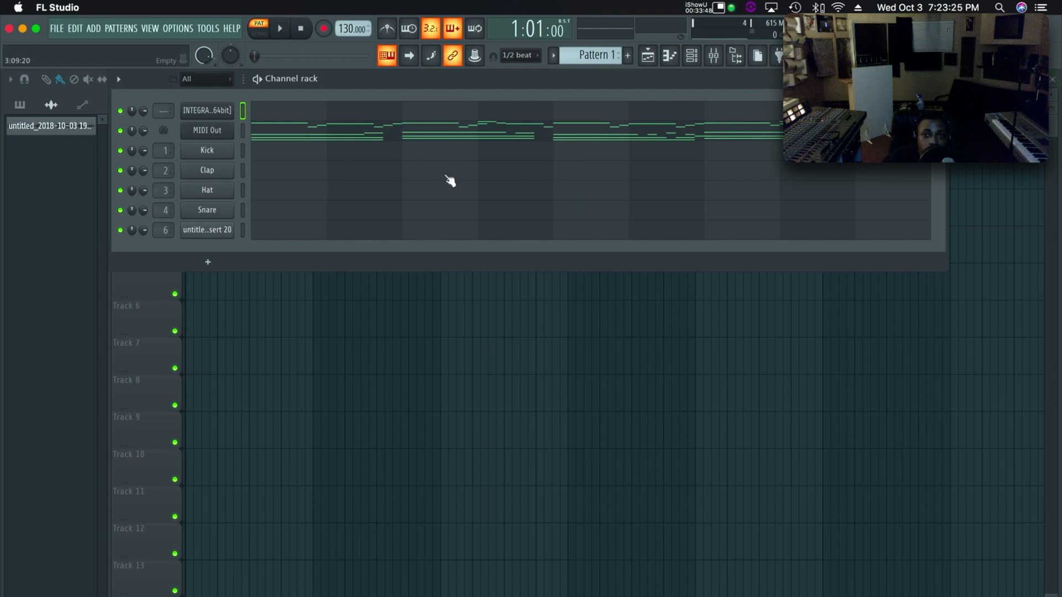
click(209, 112)
mouse_move(498, 83)
mouse_down()
mouse_move(720, 107)
mouse_move(540, 71)
mouse_move(556, 65)
mouse_move(516, 80)
mouse_move(538, 82)
mouse_move(490, 72)
mouse_up()
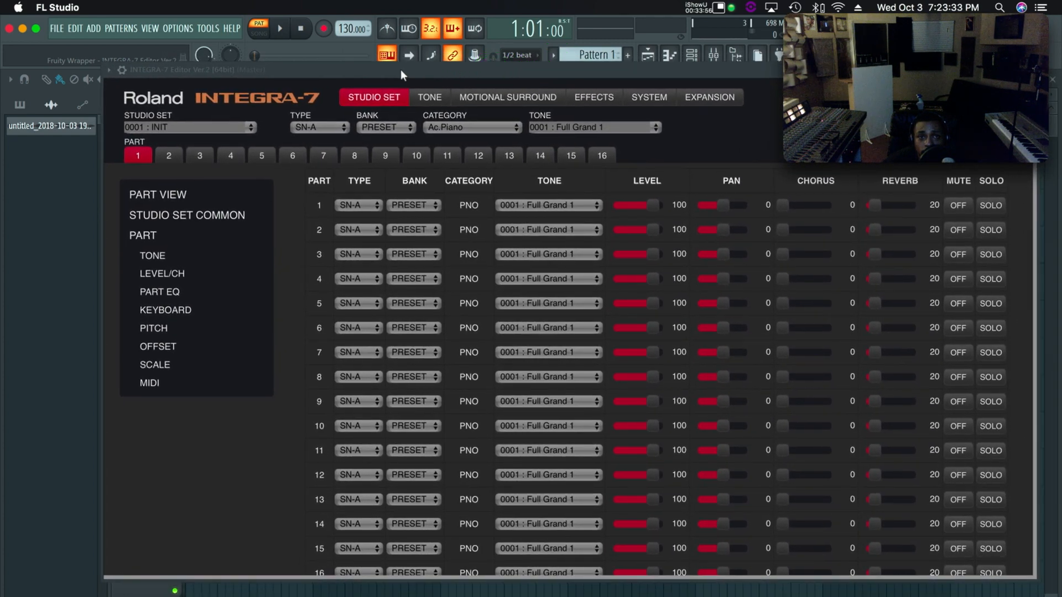
drag(386, 68, 579, 73)
click(282, 28)
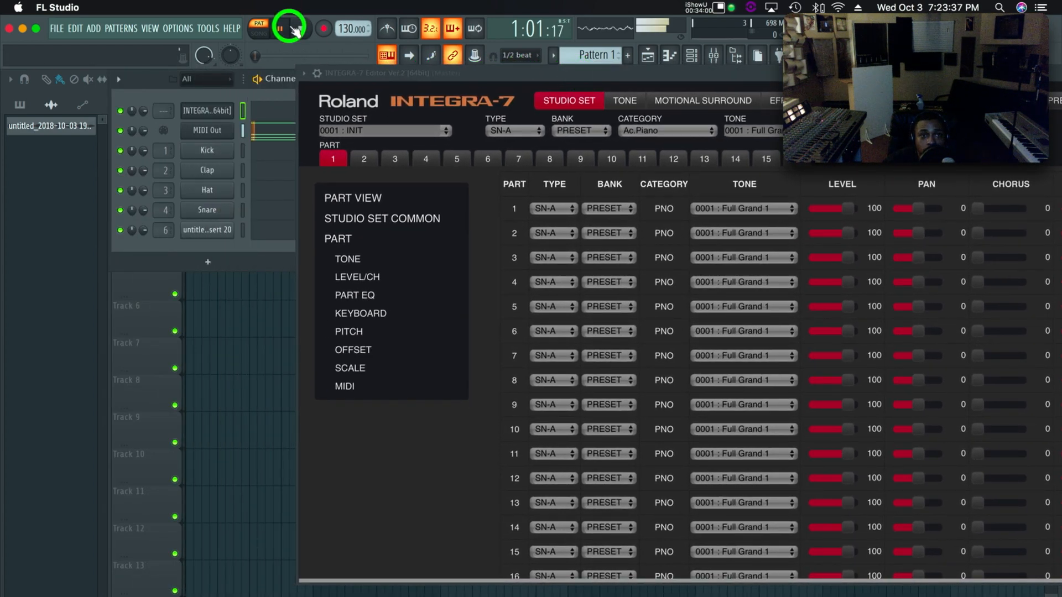
Step: Check the MIDI Out channel's settings during playback, reopen the INTEGRA-7 editor and place it beside the channel names
drag(522, 73, 613, 135)
click(220, 133)
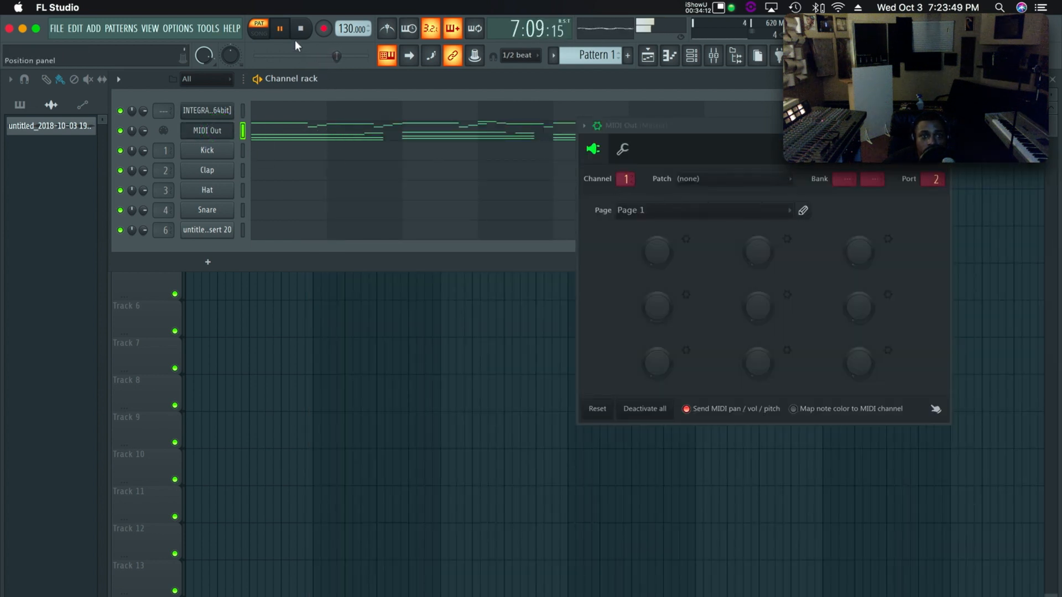
click(214, 111)
drag(657, 133, 542, 102)
drag(577, 134, 510, 95)
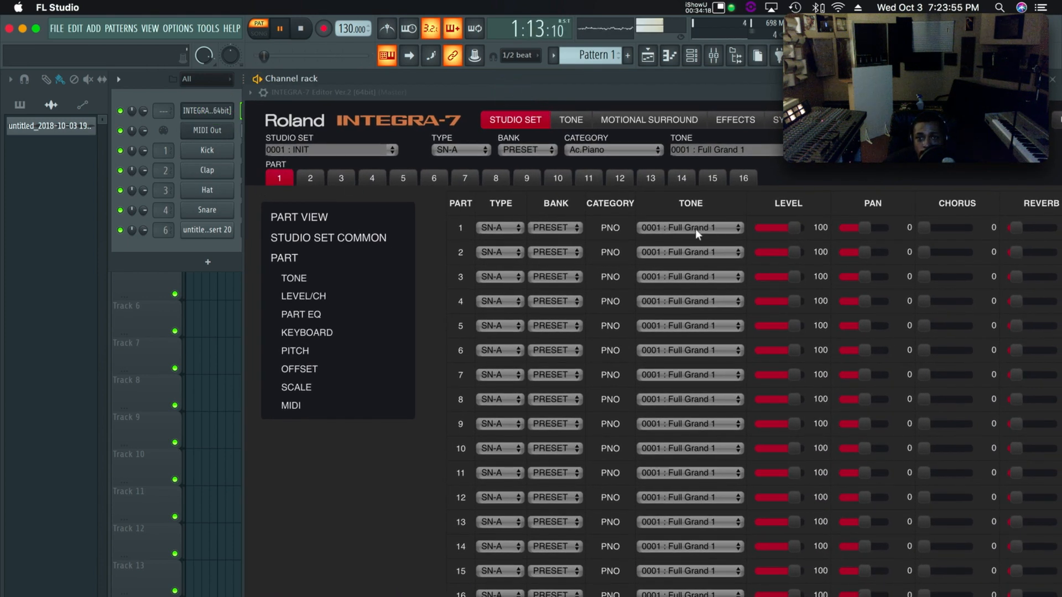
Step: Browse the list of preset tones for part 1 in the INTEGRA-7 editor and close it without changing the tone
click(737, 227)
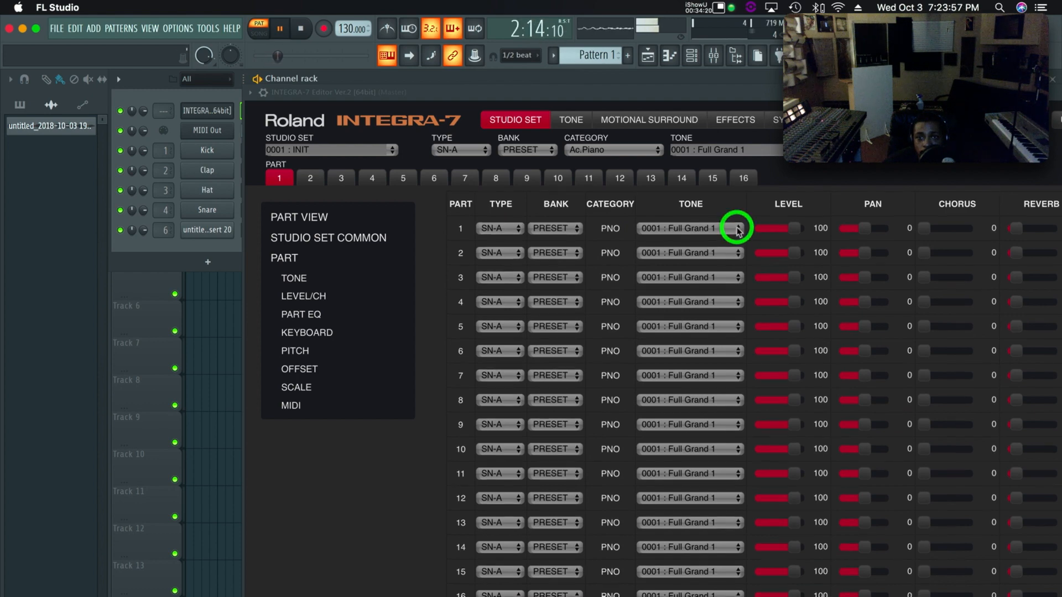
click(698, 224)
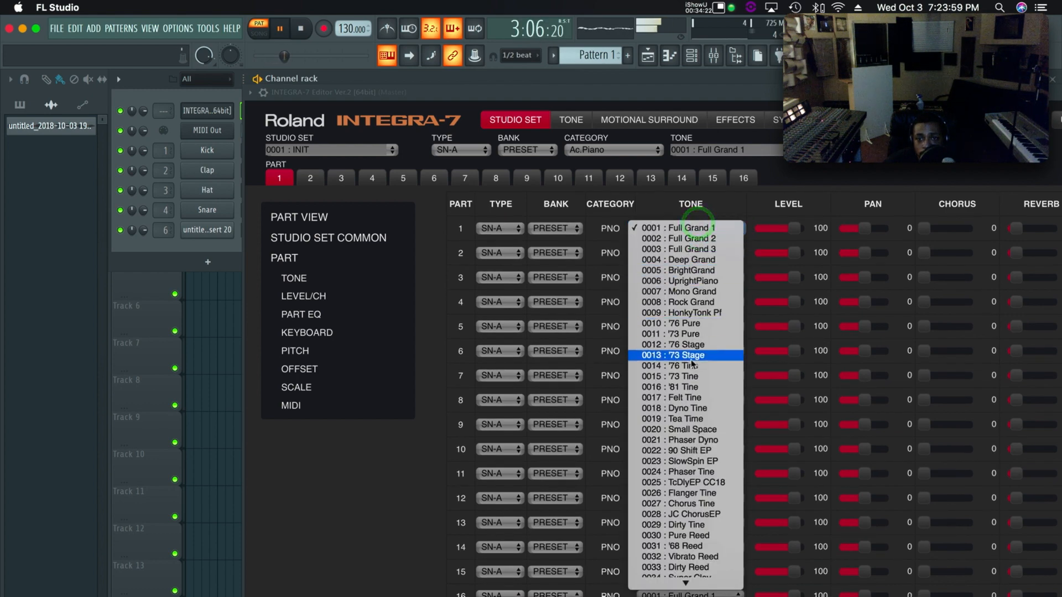
scroll(692, 368, down, 8)
scroll(693, 368, down, 10)
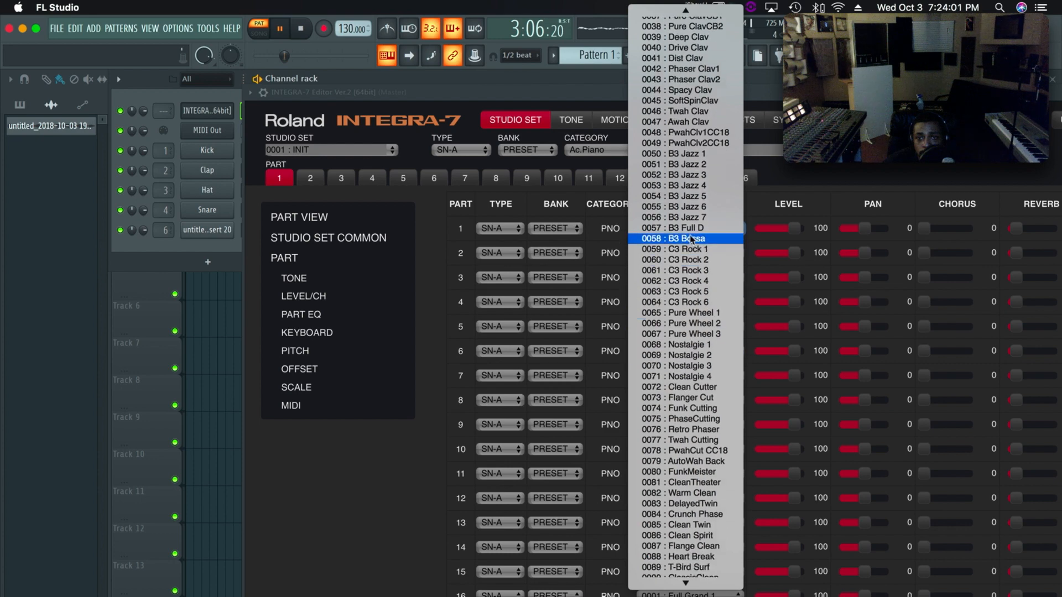
scroll(700, 232, up, 12)
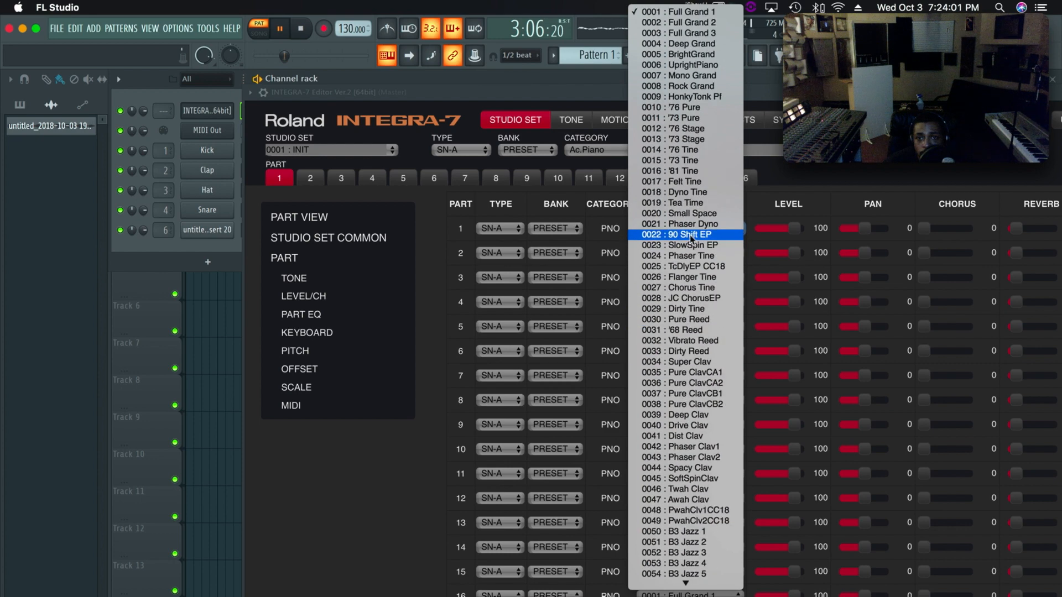
click(446, 224)
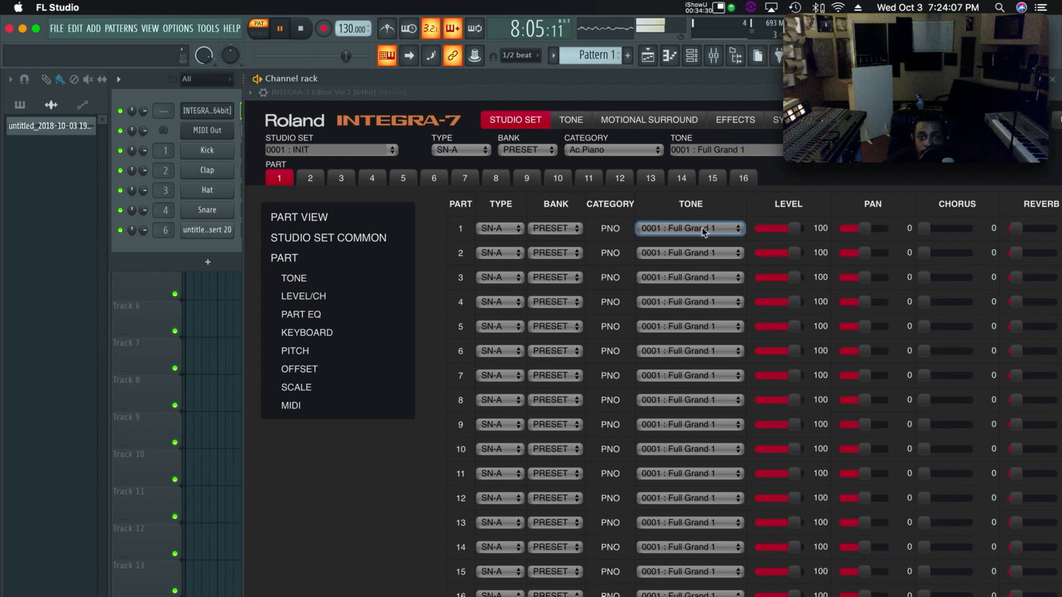
Step: Pause Pattern 1 and shift the INTEGRA-7 editor to examine every part column through to mute and solo
click(280, 28)
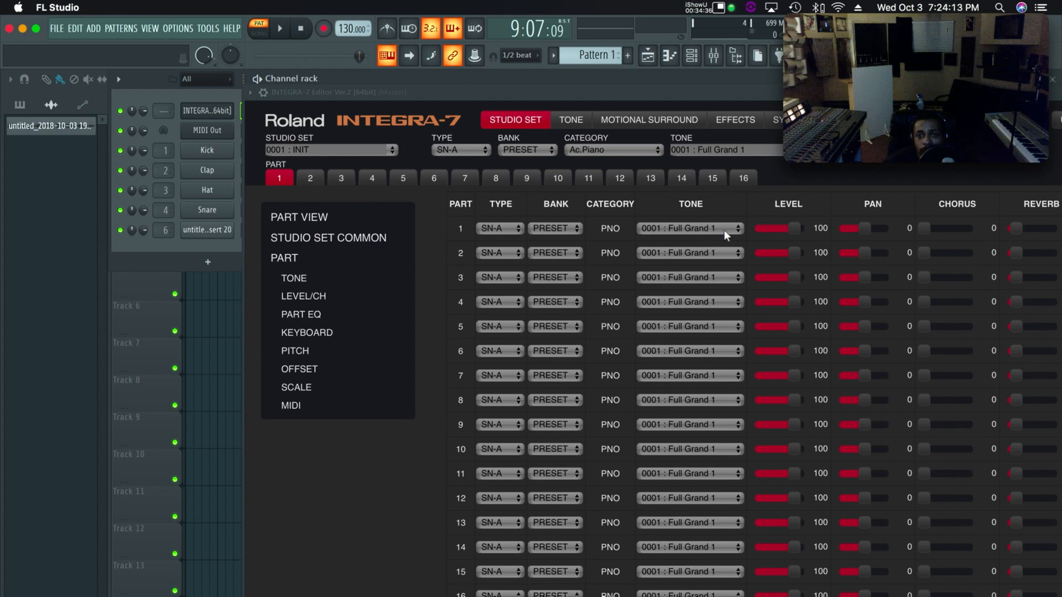
drag(897, 99, 687, 92)
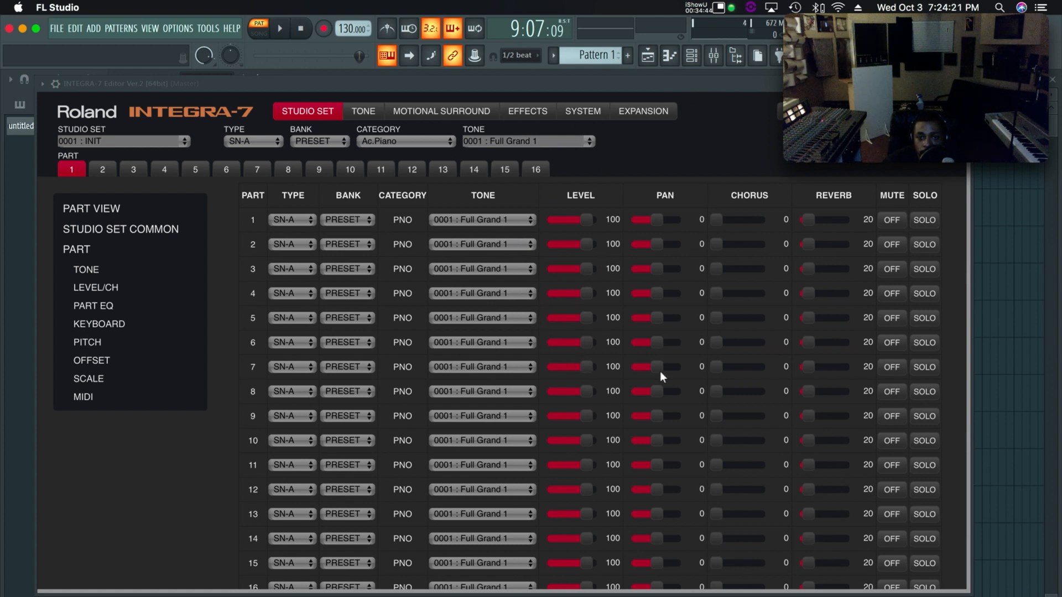
drag(342, 87, 366, 95)
Step: Toggle disk recording on mixer track Insert 20, leaving it disarmed, close the mixer and play Pattern 1
click(714, 55)
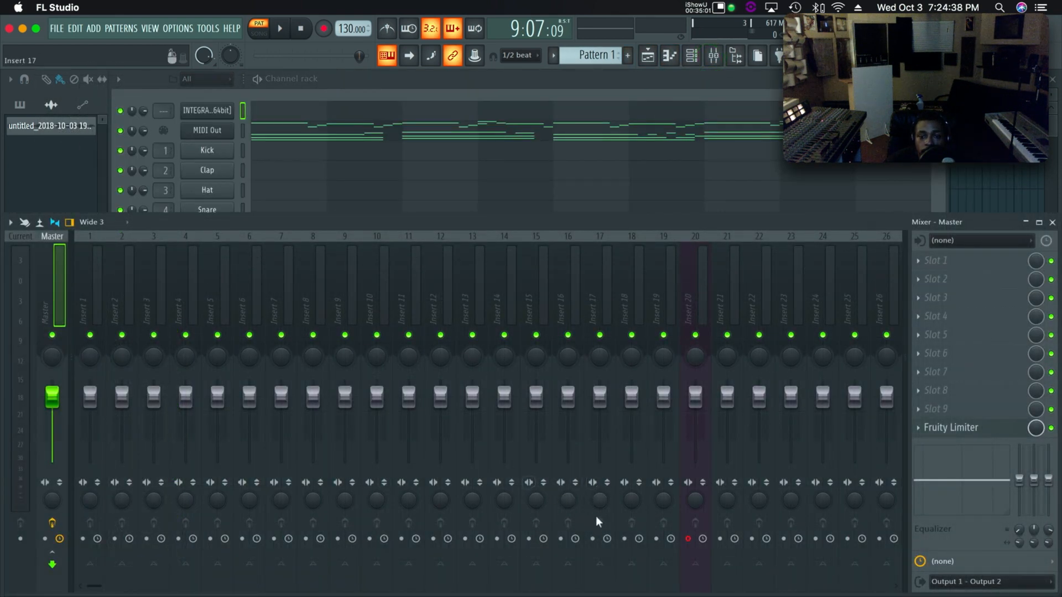
click(688, 540)
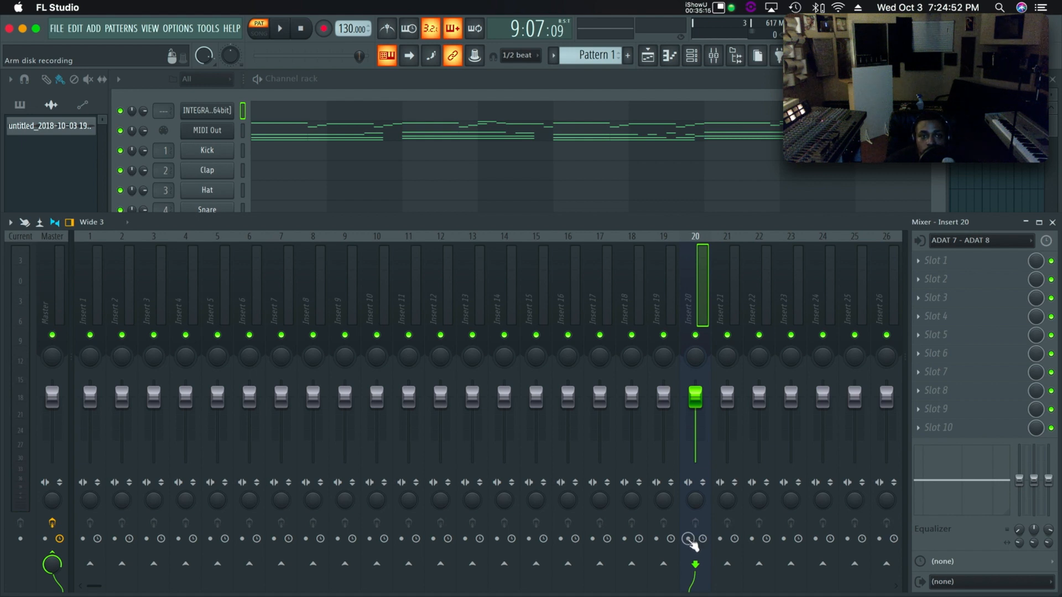
click(688, 538)
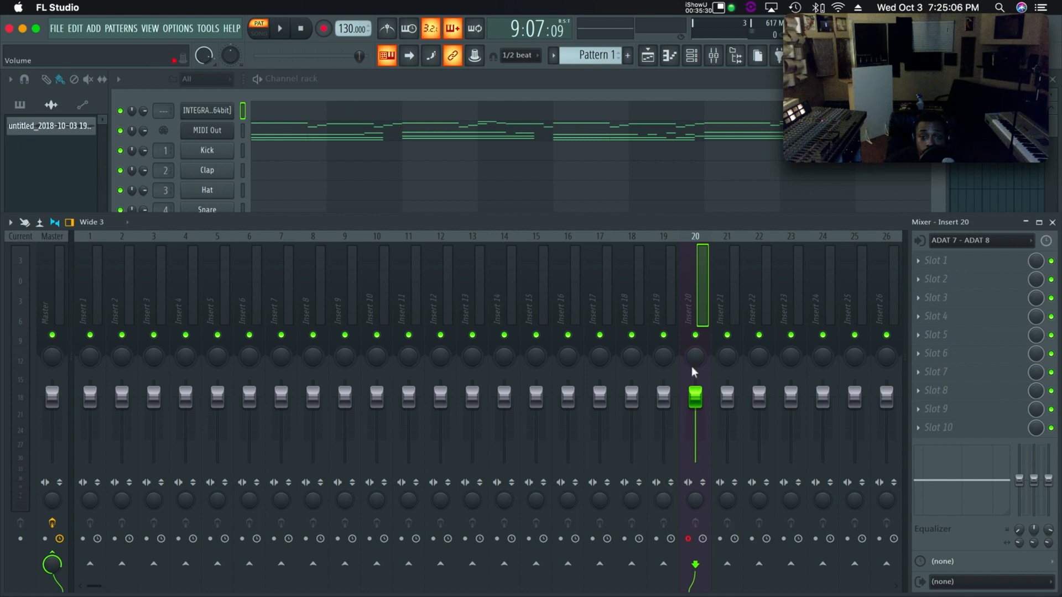
click(688, 539)
click(687, 539)
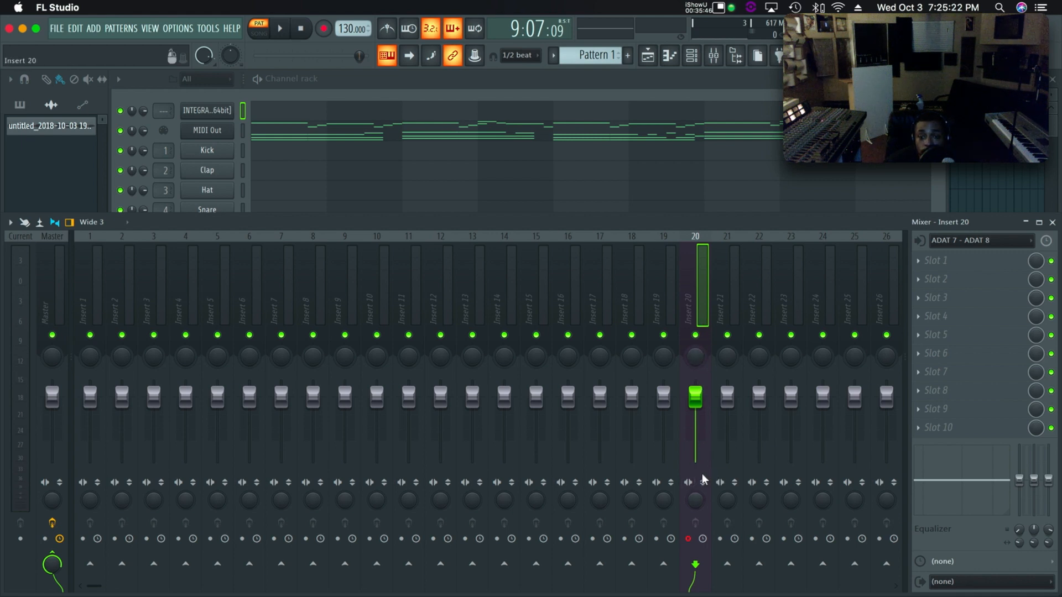
click(688, 539)
click(1052, 222)
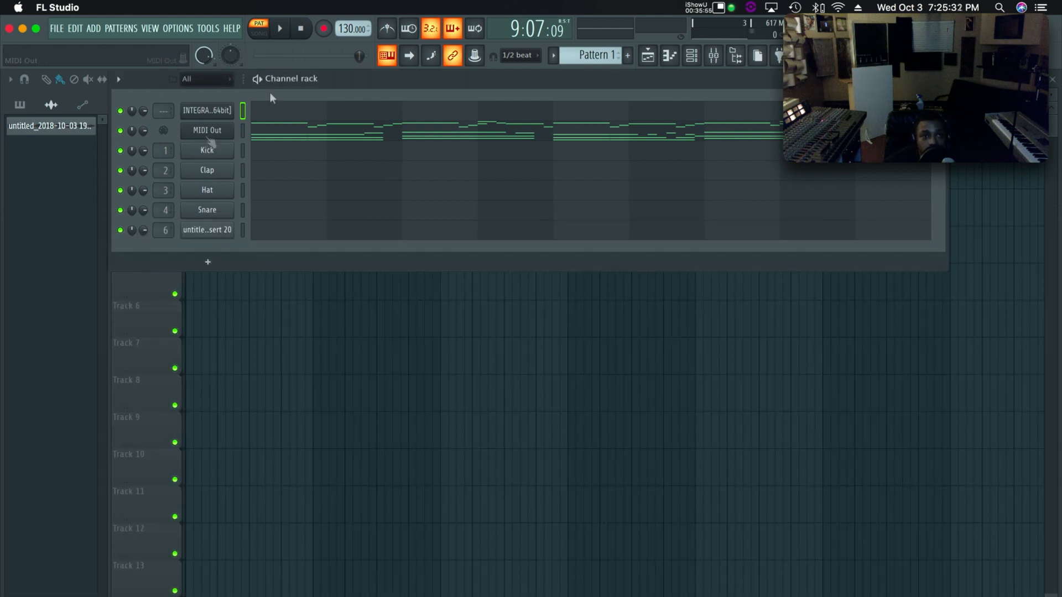
click(285, 31)
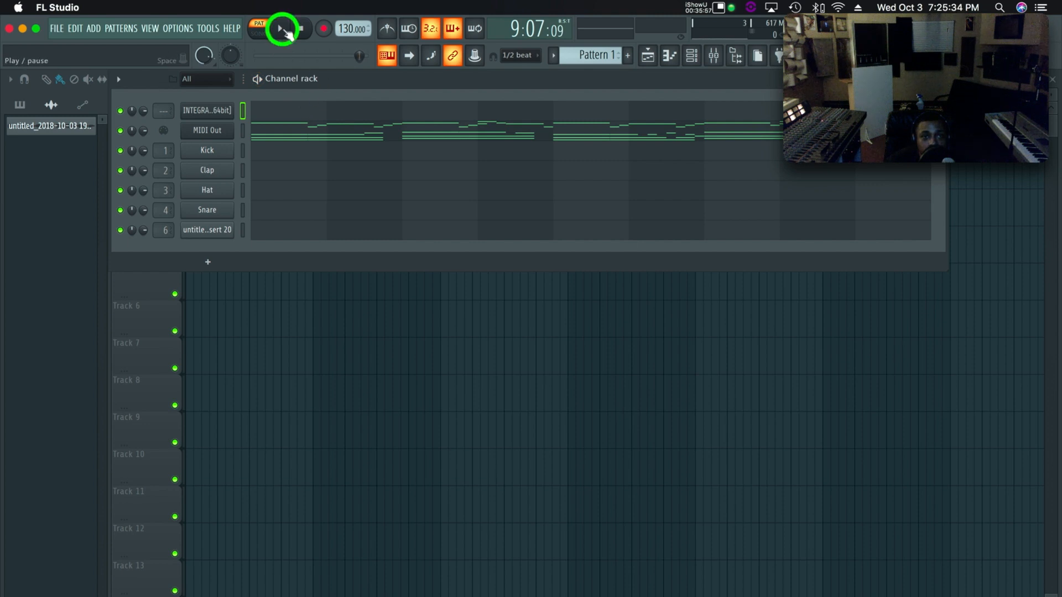